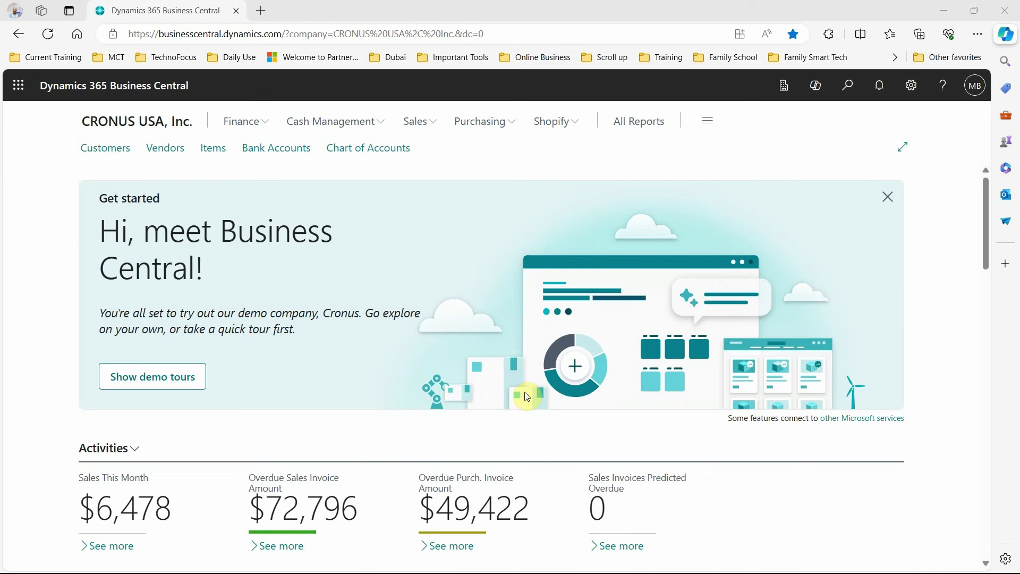
- Switch to Power BI Desktop and connect to the Dynamics 365 Business Central online data source
key("super")
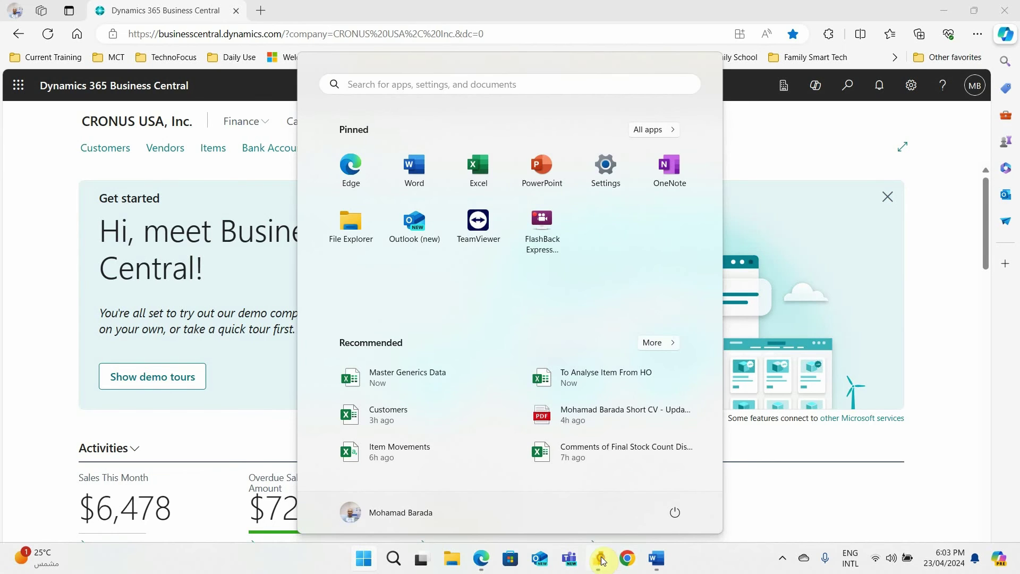
left_click(602, 559)
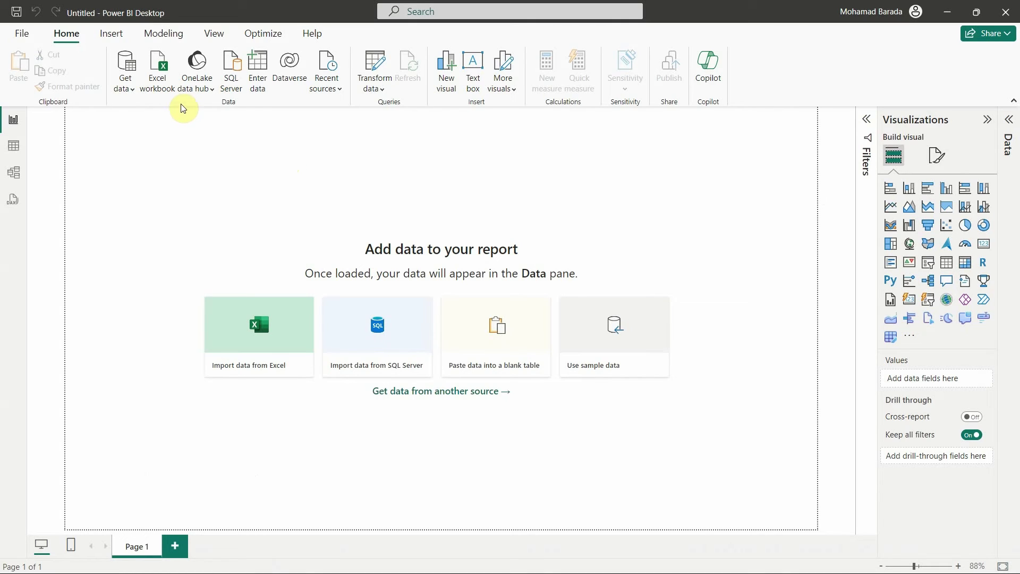
left_click(129, 91)
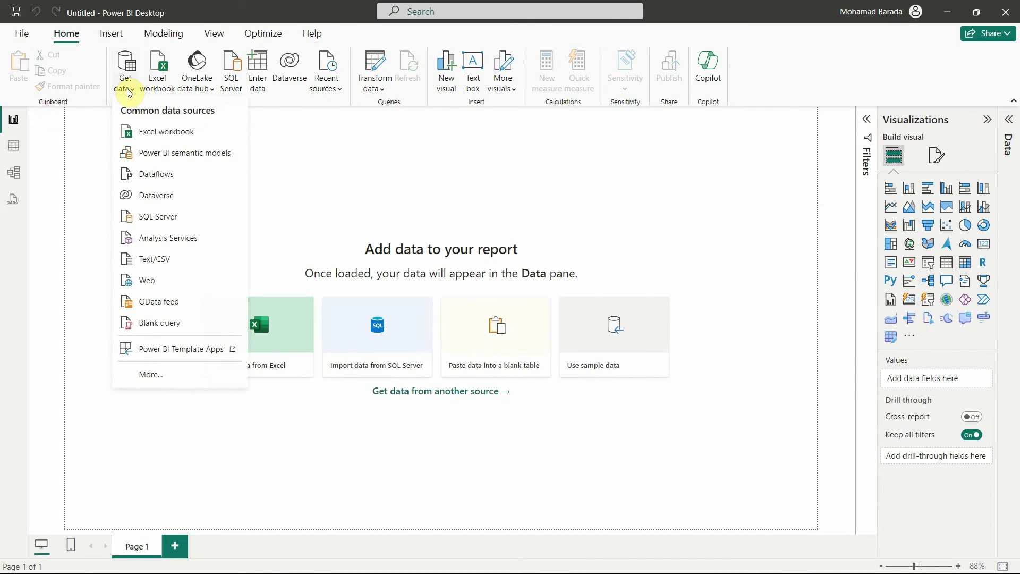
left_click(145, 377)
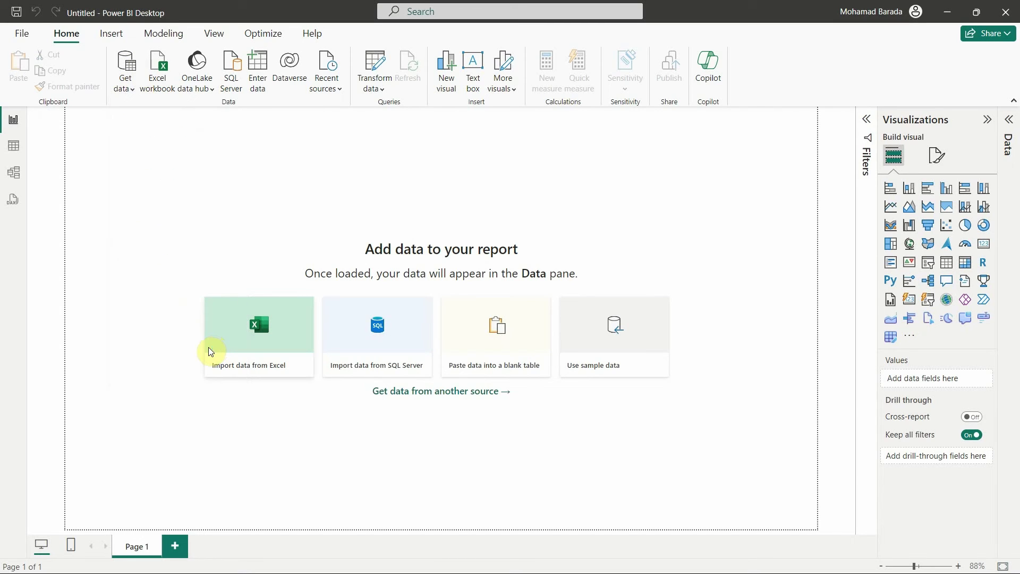
type("dynamics")
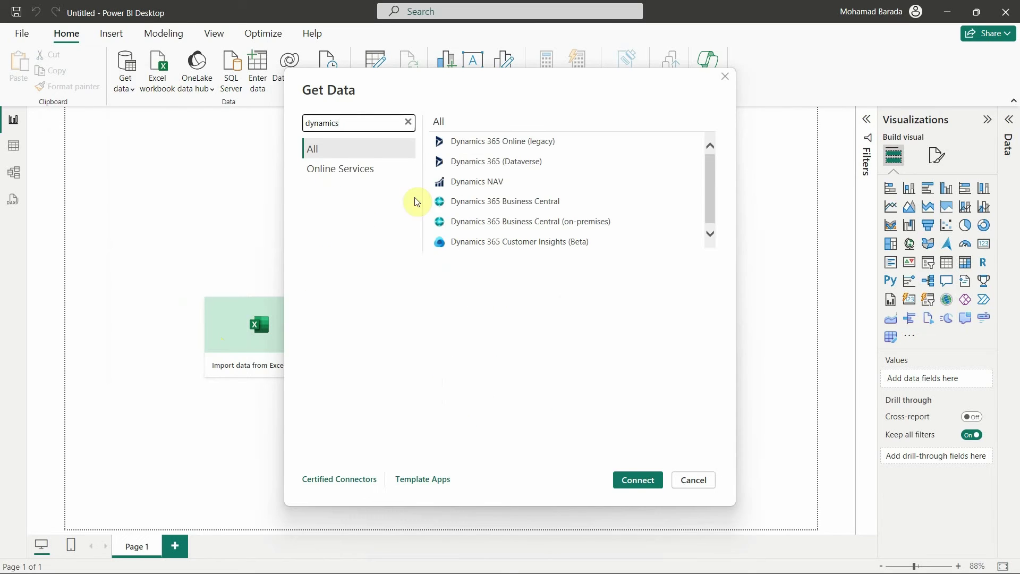
left_click(493, 200)
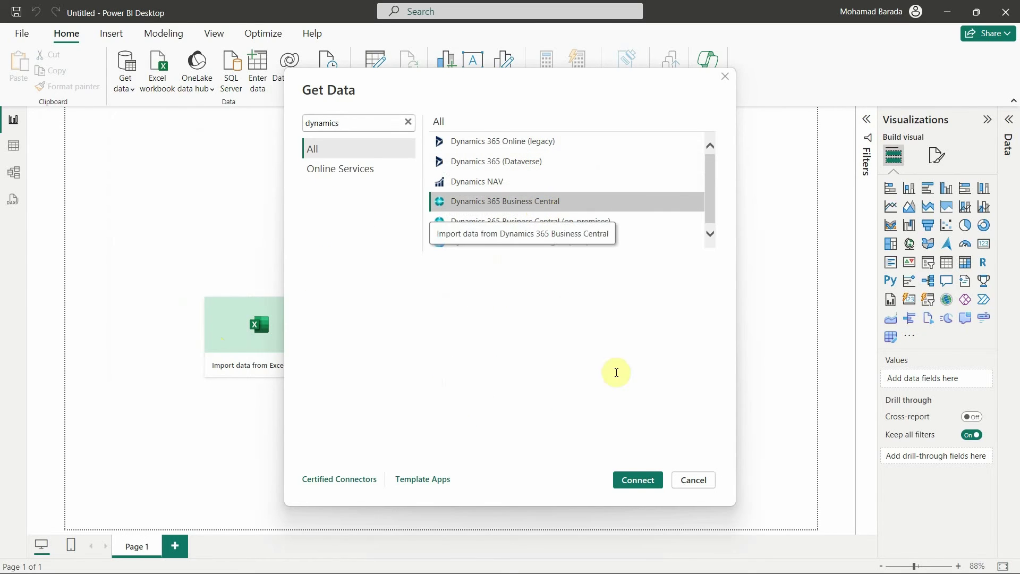
left_click(648, 480)
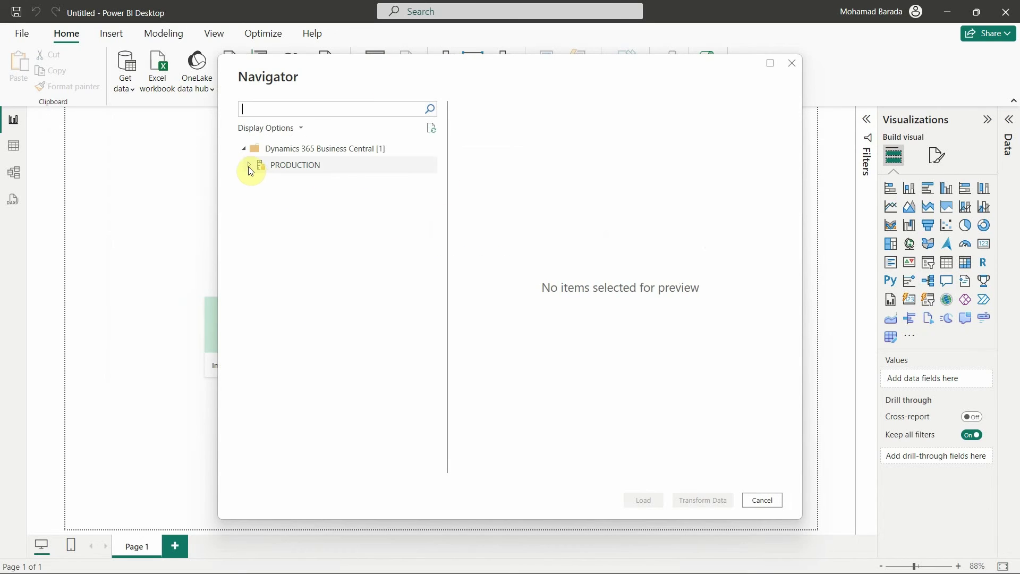
- Load the CustomerList table from Web Services (legacy) of CRONUS USA, Inc. in the PRODUCTION environment, and show the report's data fields
left_click(248, 165)
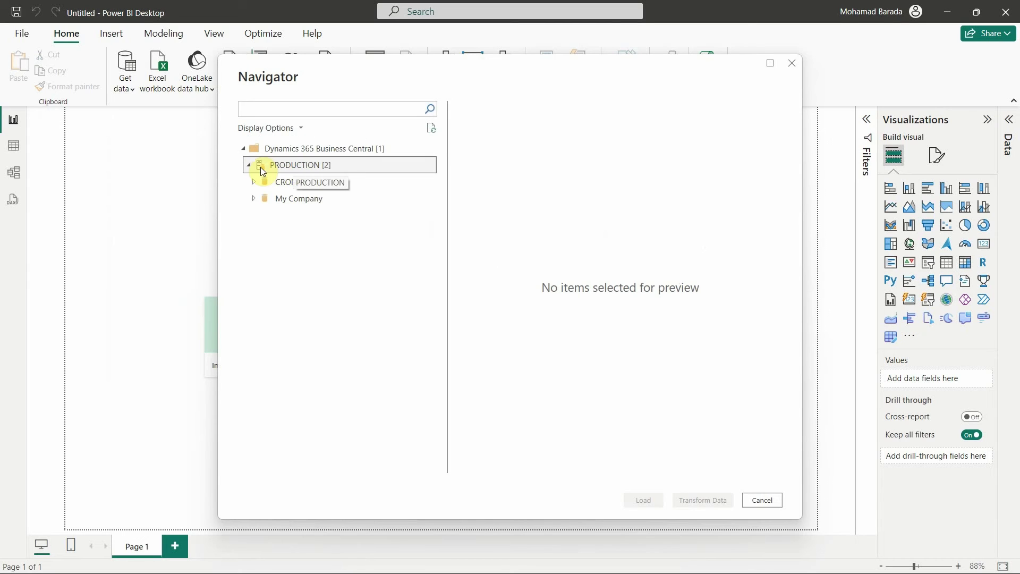
left_click(282, 182)
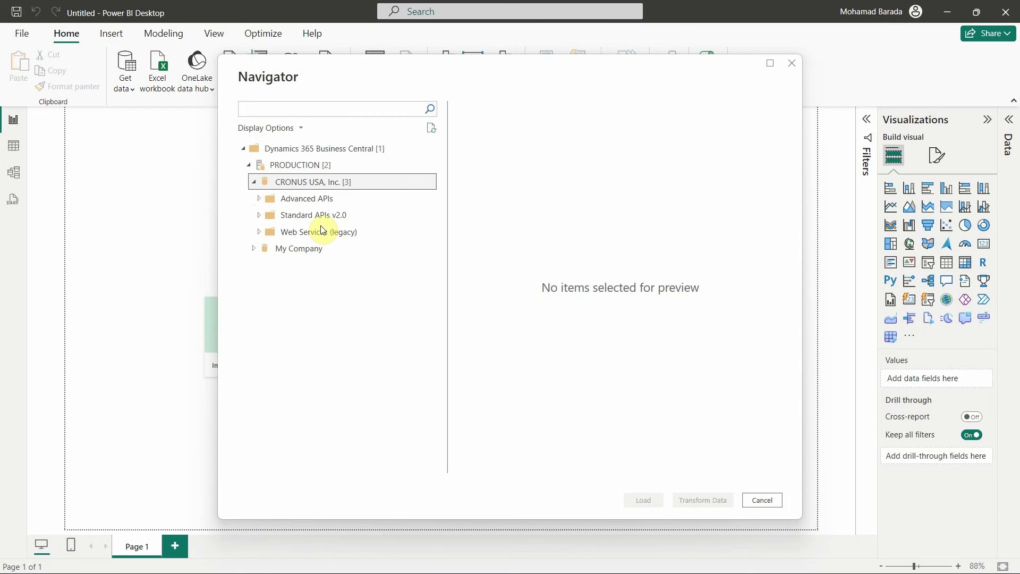
left_click(261, 234)
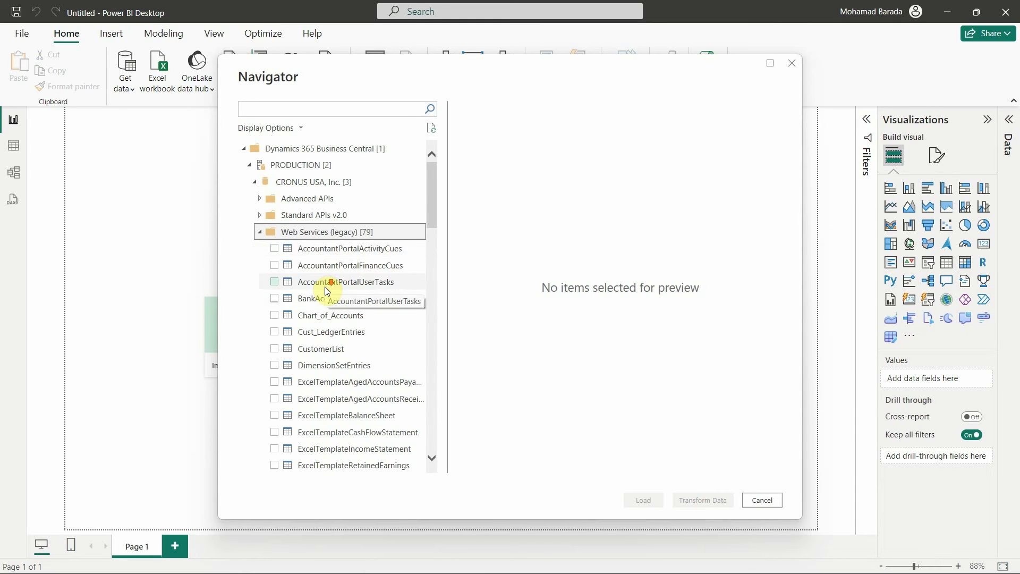
scroll(326, 287, "down", 2)
scroll(324, 282, "down", 7)
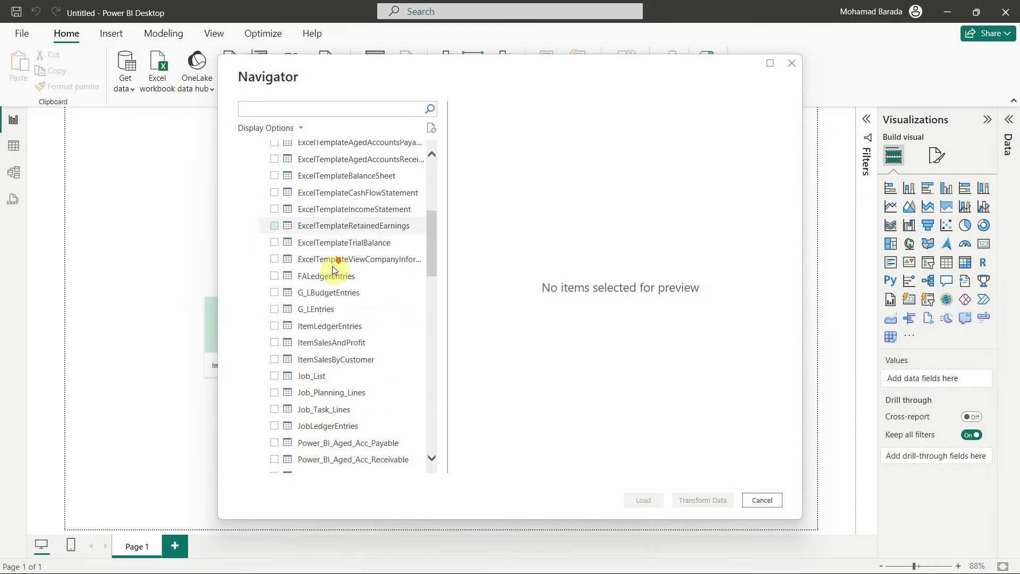
scroll(334, 273, "down", 5)
scroll(334, 274, "up", 8)
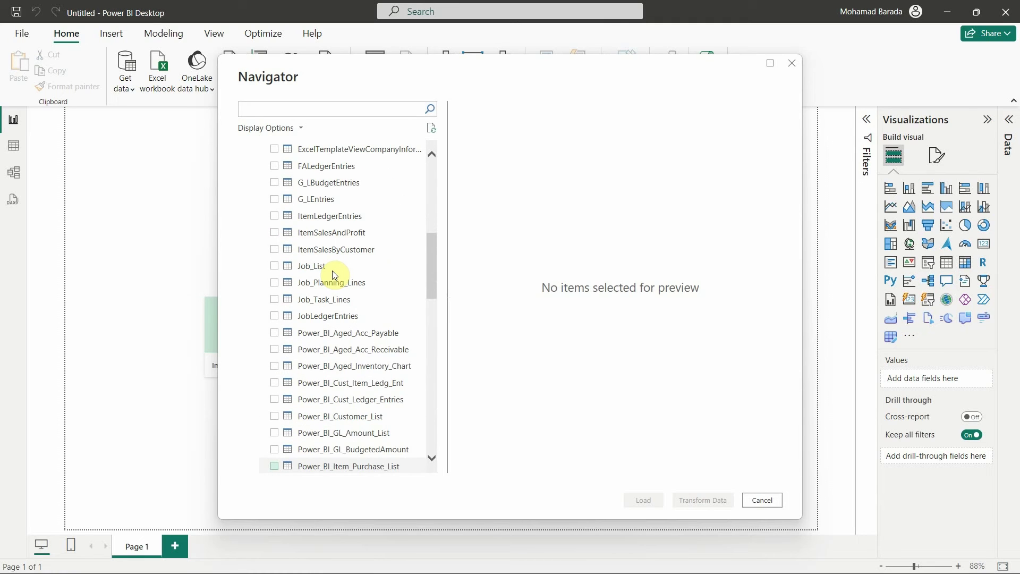
scroll(334, 274, "up", 5)
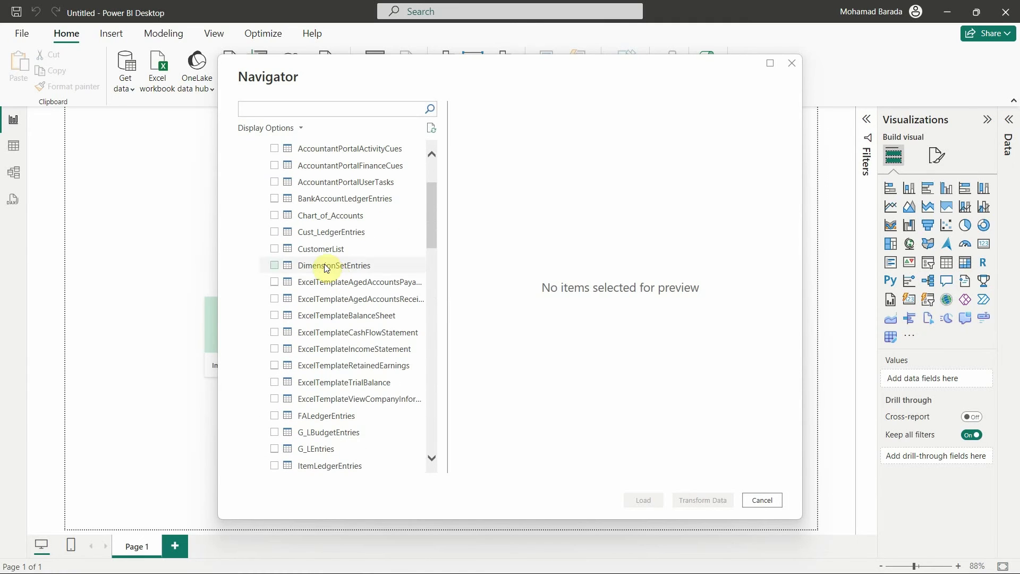
left_click(275, 250)
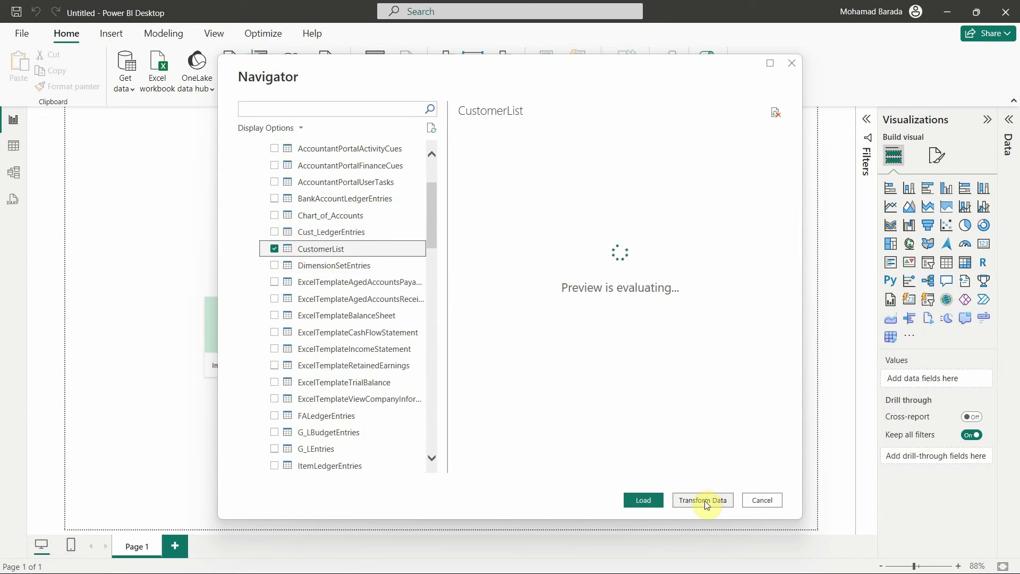
left_click(643, 500)
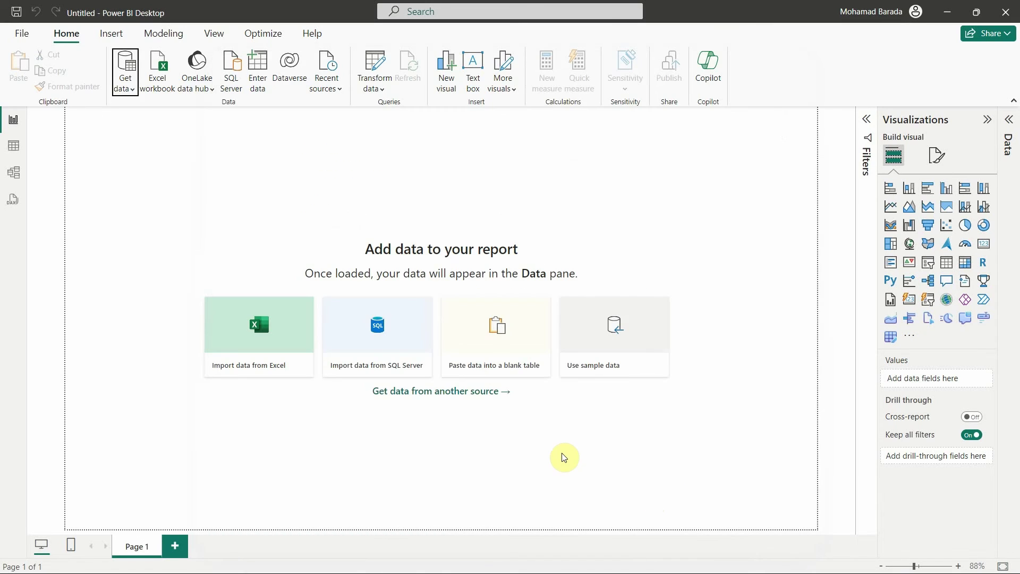
left_click(1013, 126)
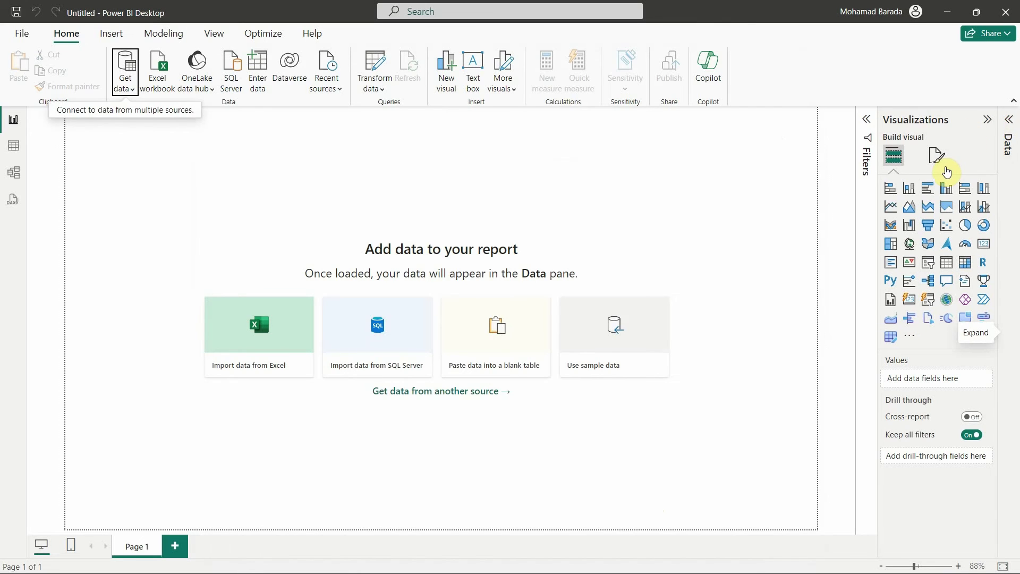
left_click(614, 119)
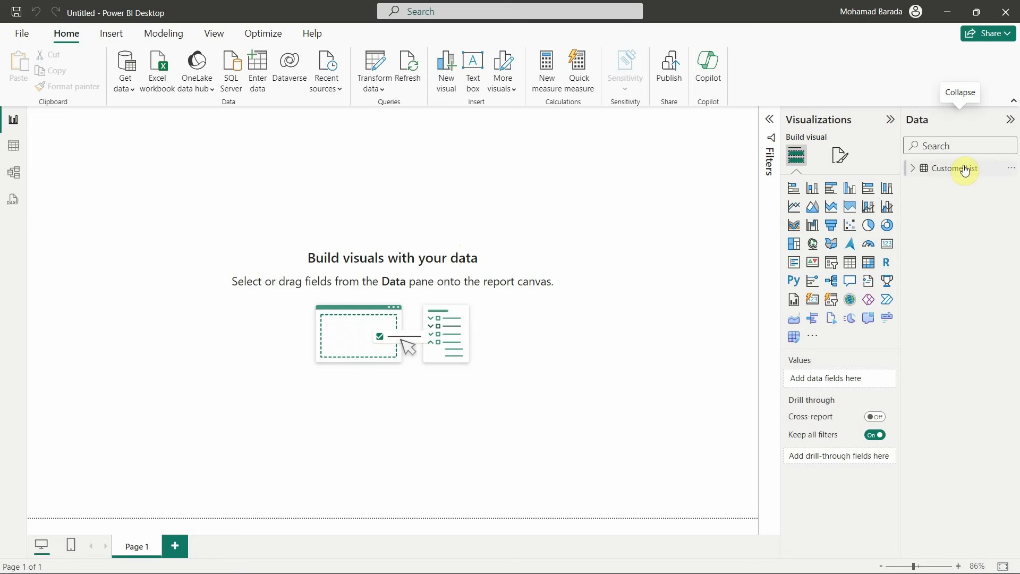
- Rename the report page Page 1 as Customer Analysis
double_click(138, 547)
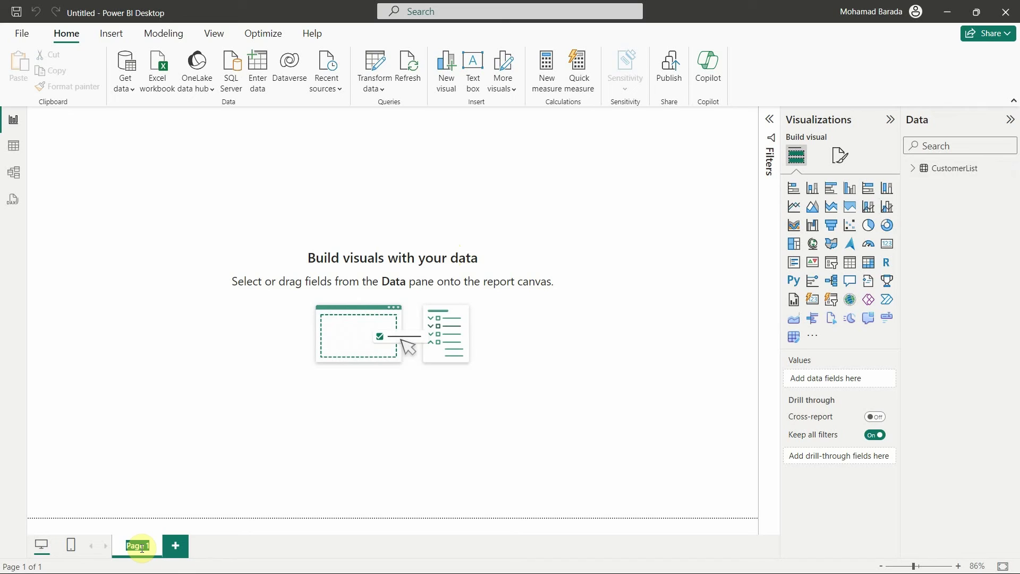
type("C")
type("ustomer Ana")
type("lysis")
key("Return")
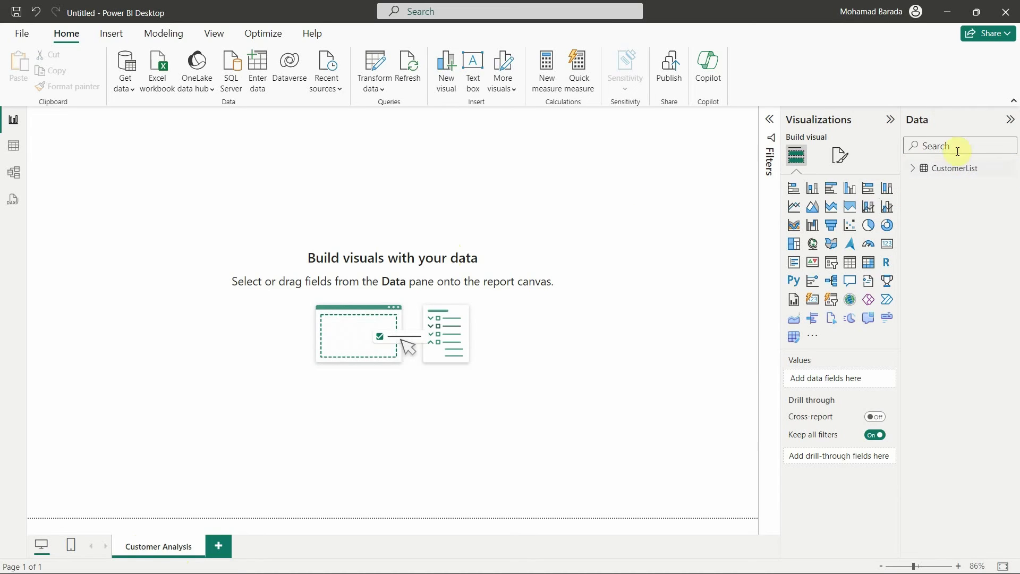
- Place an empty table visual in the lower-left corner of the report page and widen it to over half the page width
mouse_move(954, 173)
left_click_drag(103, 203, 97, 422)
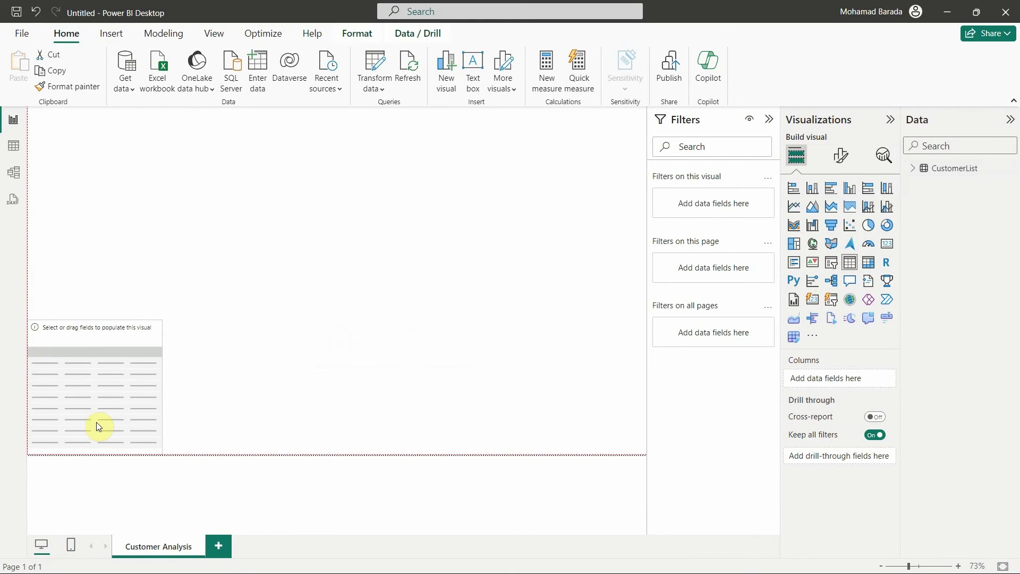
left_click_drag(161, 387, 417, 391)
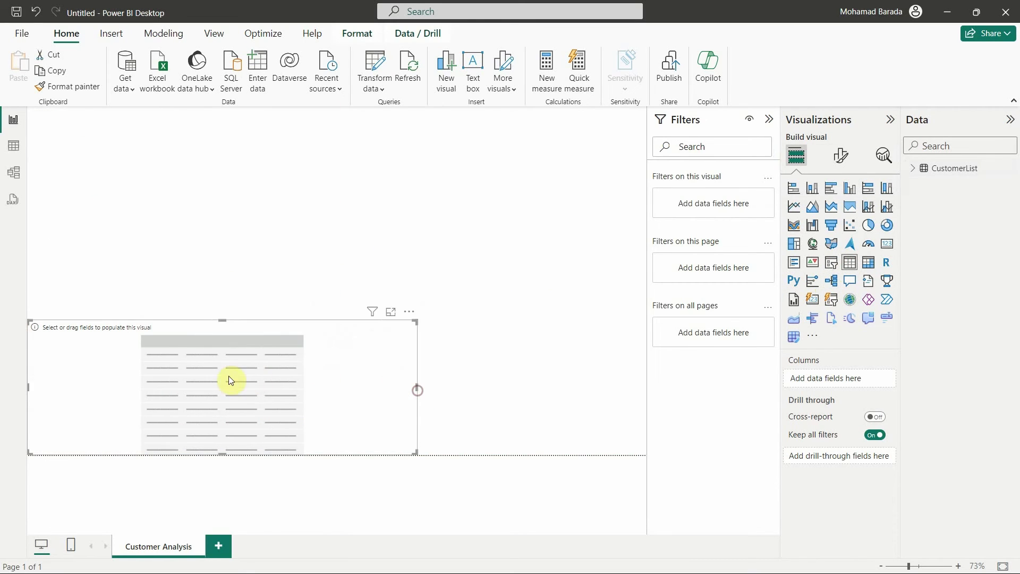
- Add the No and Country_Region_Code fields of CustomerList as columns of the table visual
left_click(913, 168)
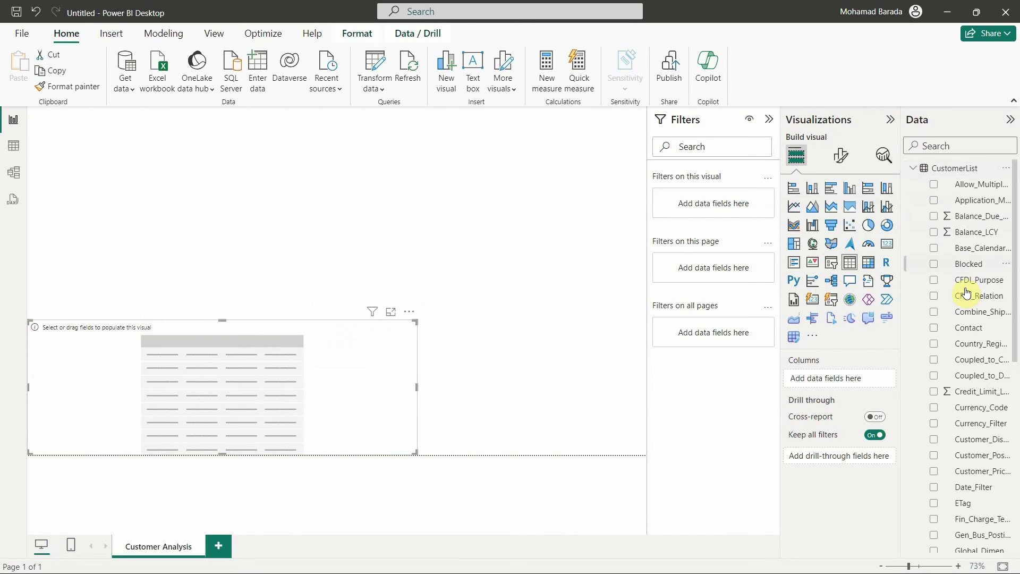
scroll(949, 396, "down", 5)
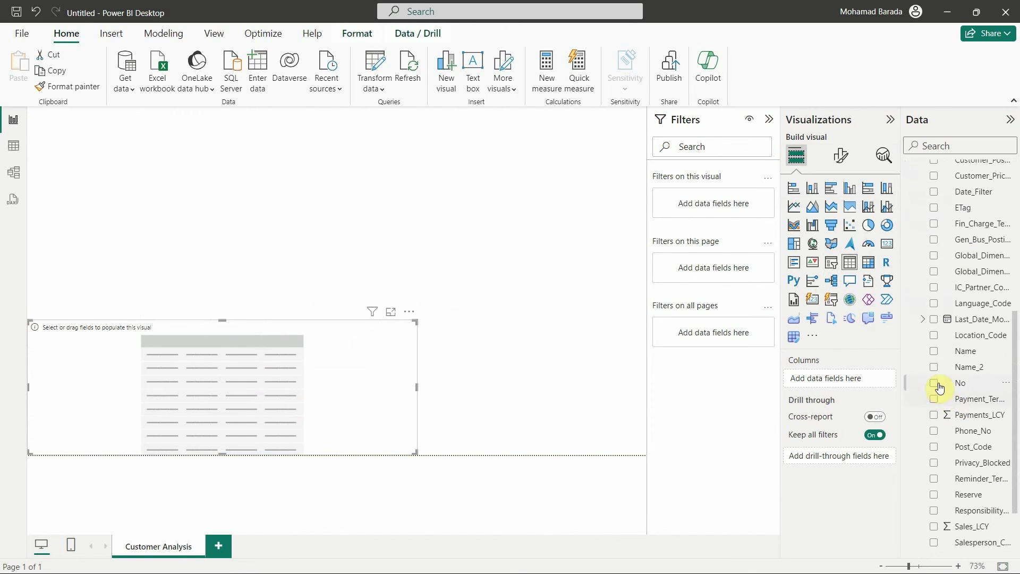
left_click(934, 384)
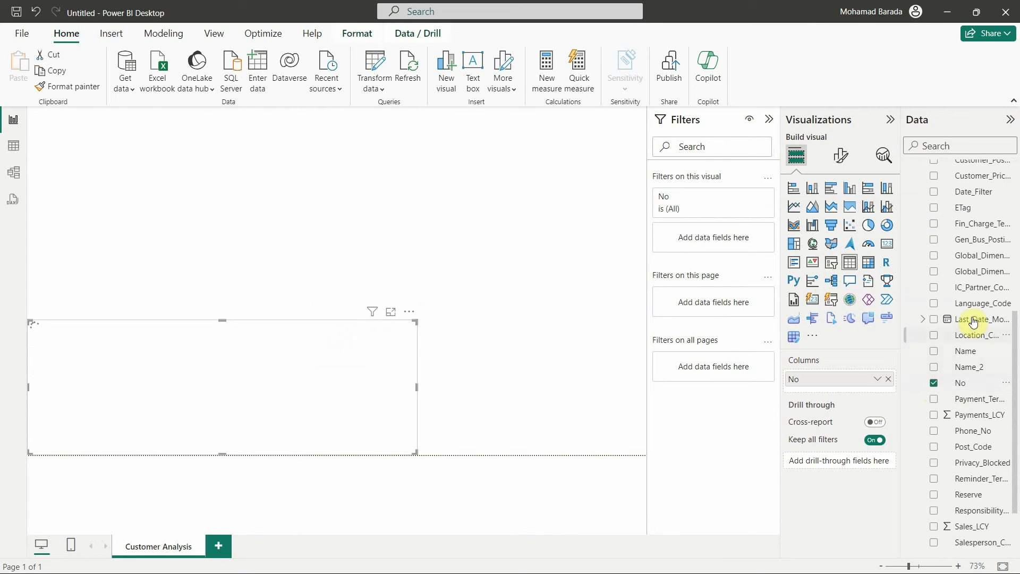
scroll(964, 242, "up", 2)
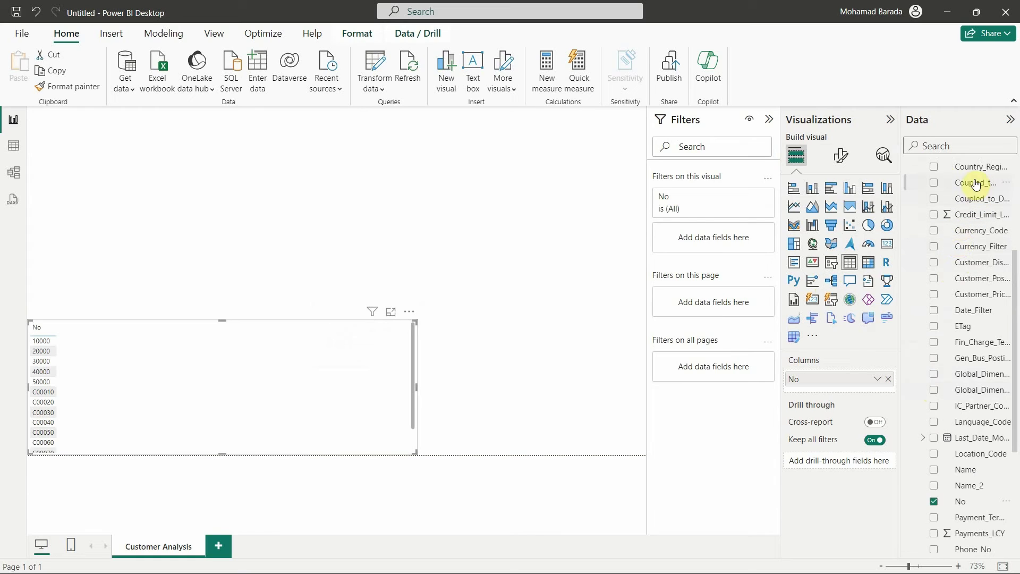
left_click(934, 168)
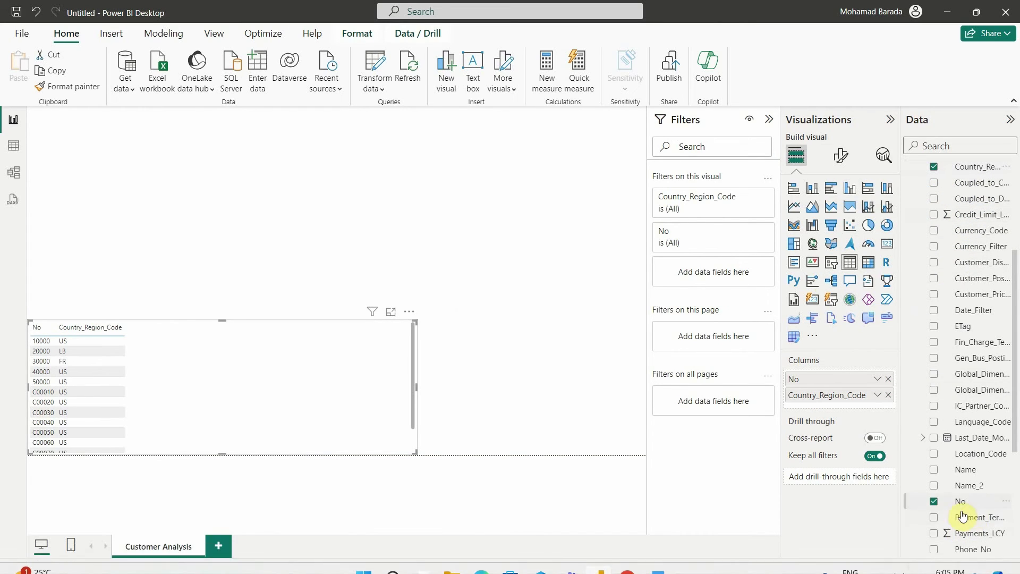
- Add the Salesperson_Code, Sales_LCY, Payments_LCY and Balance_LCY fields as further columns of the table visual
left_click(959, 567)
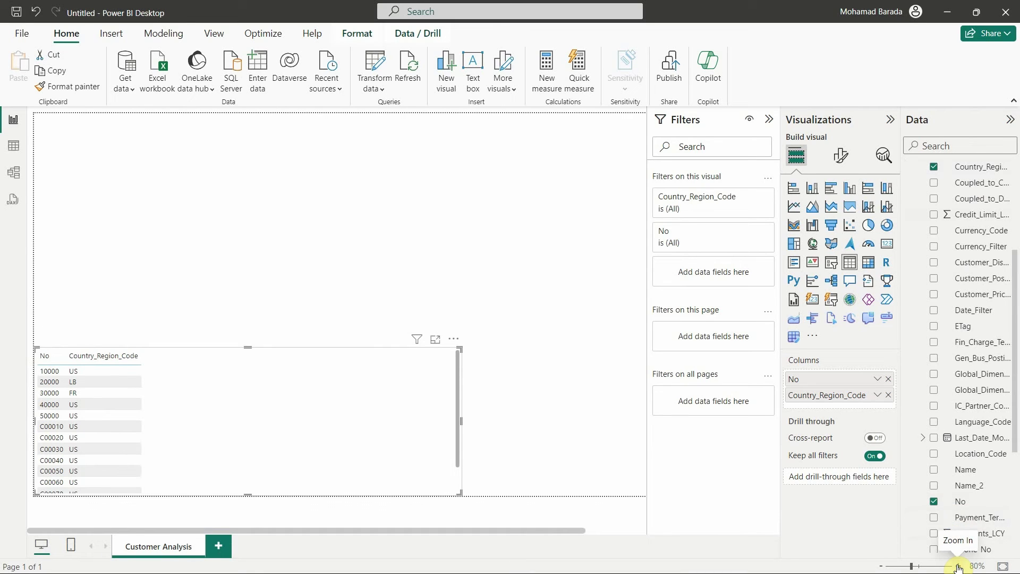
left_click(959, 566)
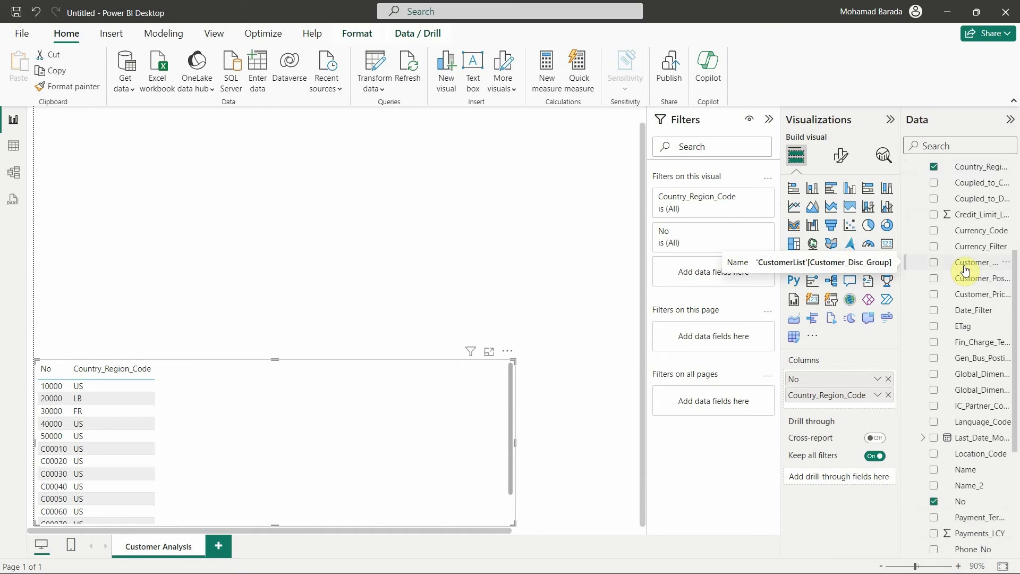
scroll(951, 292, "down", 4)
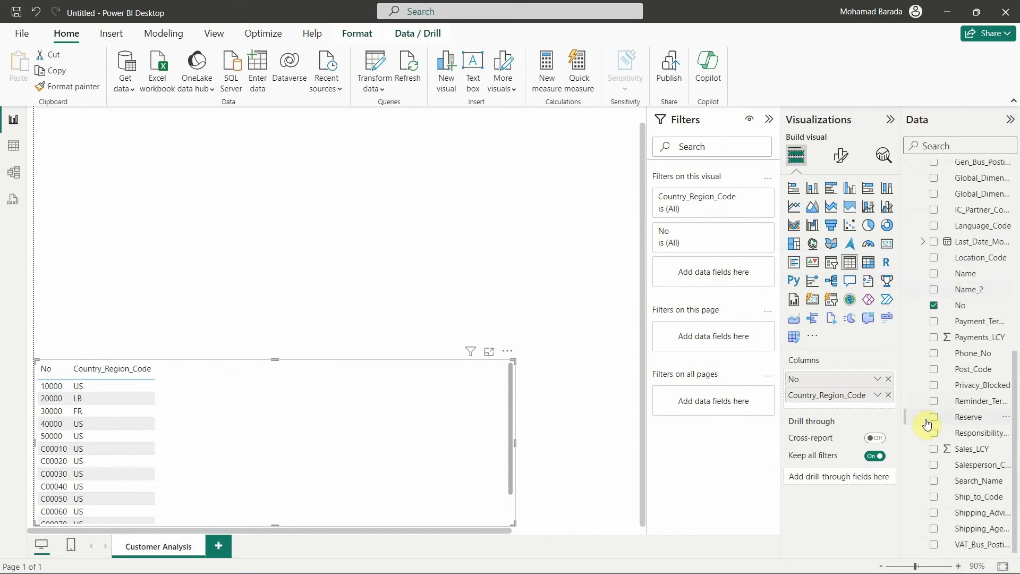
left_click(933, 468)
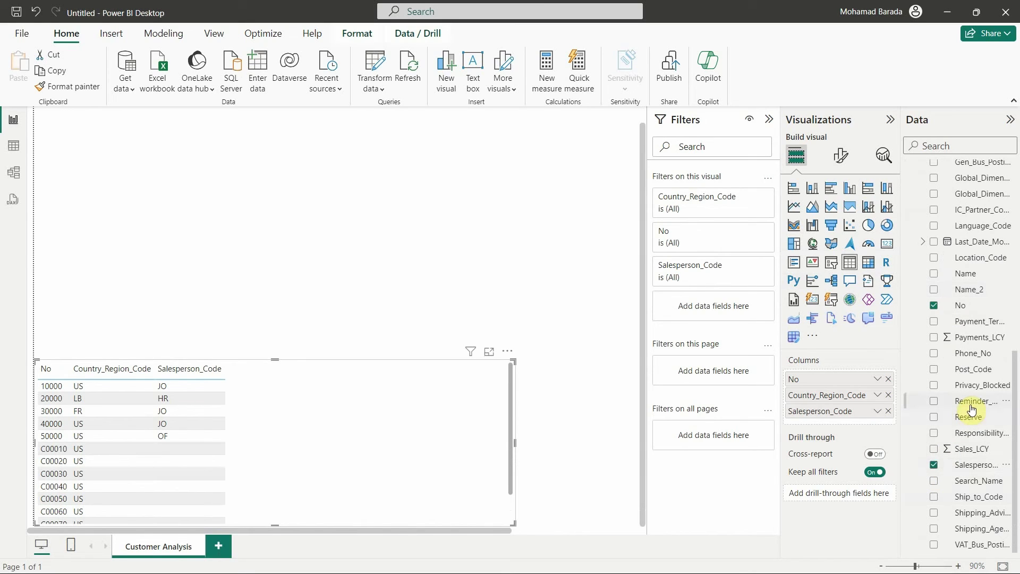
left_click(934, 449)
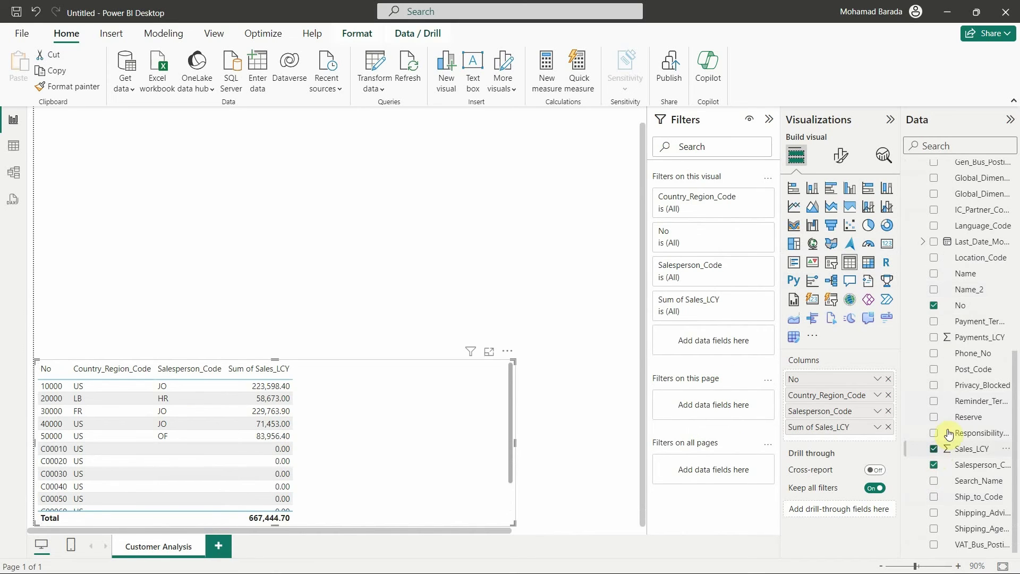
left_click(934, 339)
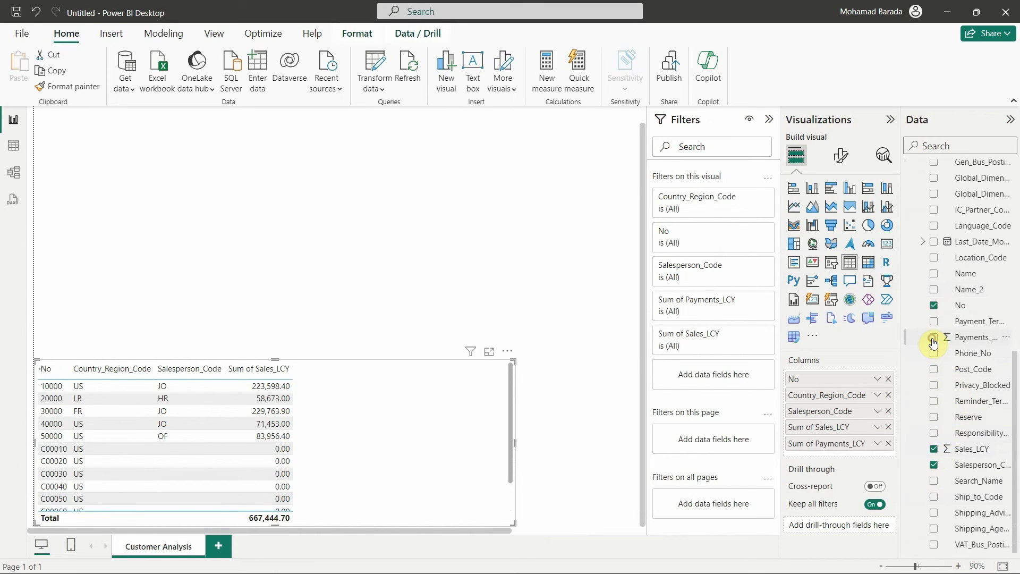
scroll(946, 351, "up", 3)
scroll(946, 345, "up", 4)
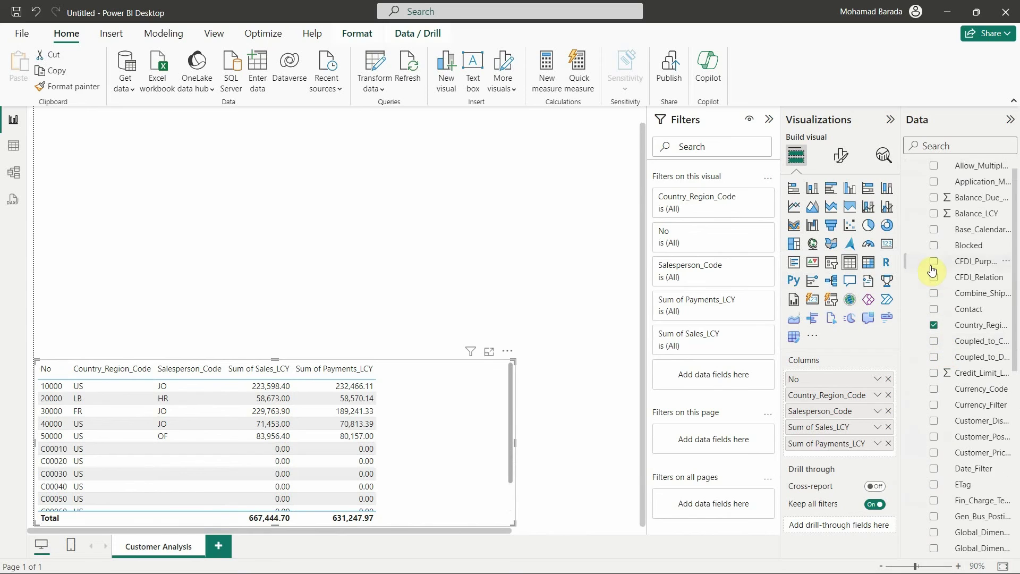
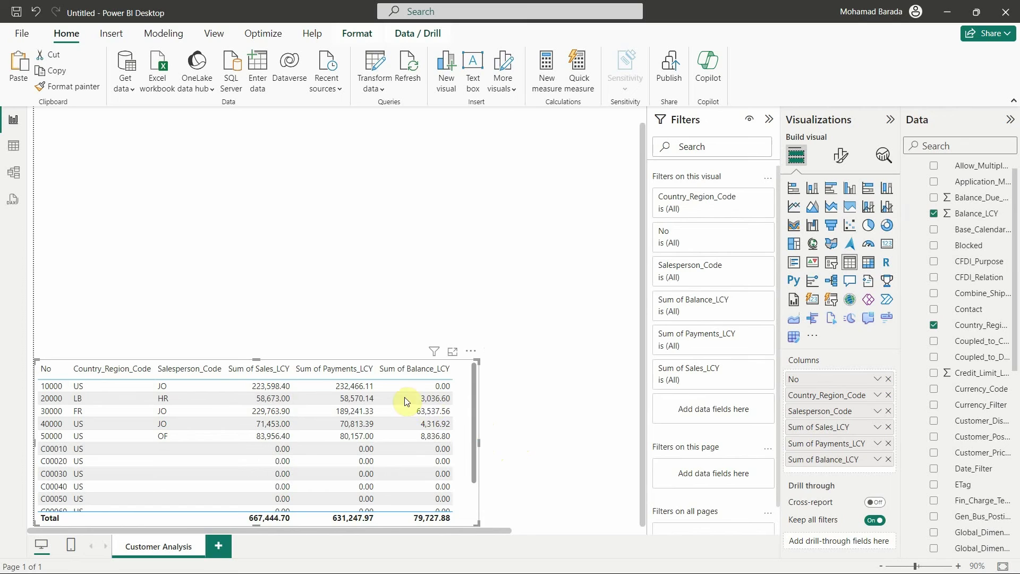
- Paste a copy of the customer table visual, place it directly beside the original and widen it
key("ctrl+v")
left_click_drag(400, 402, 588, 402)
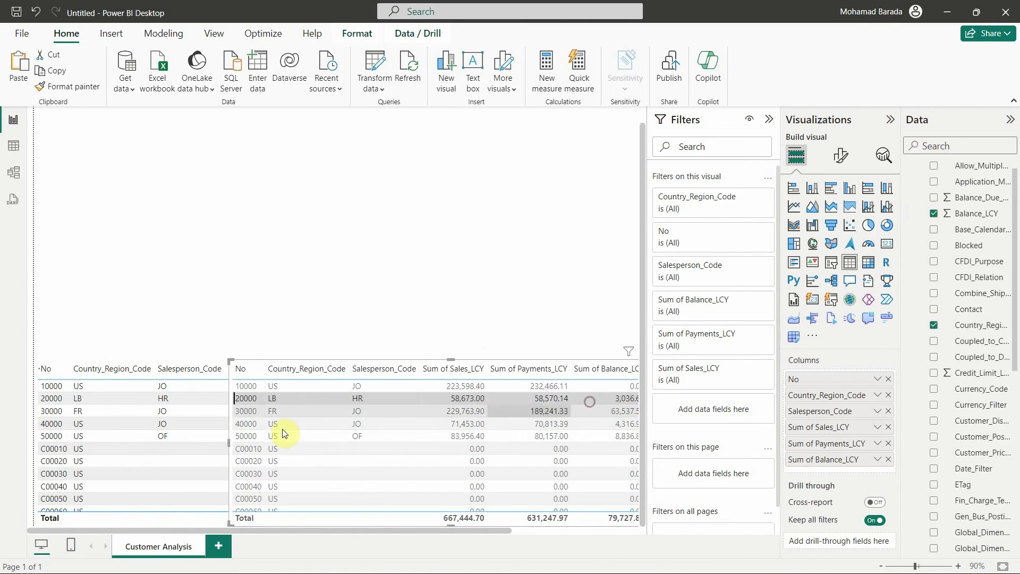
left_click_drag(229, 442, 456, 435)
left_click(225, 385)
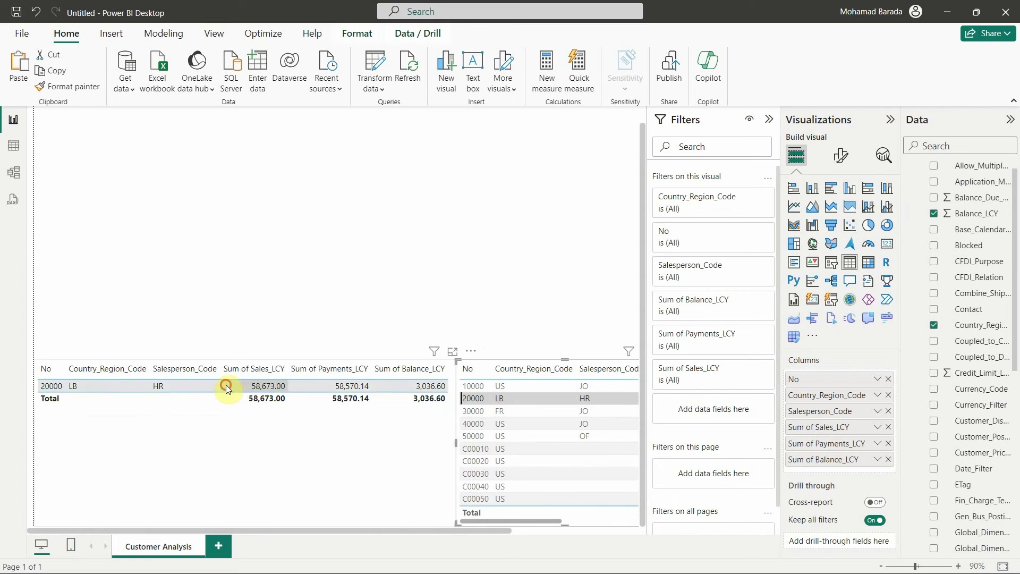
left_click_drag(496, 530, 639, 531)
left_click(475, 473)
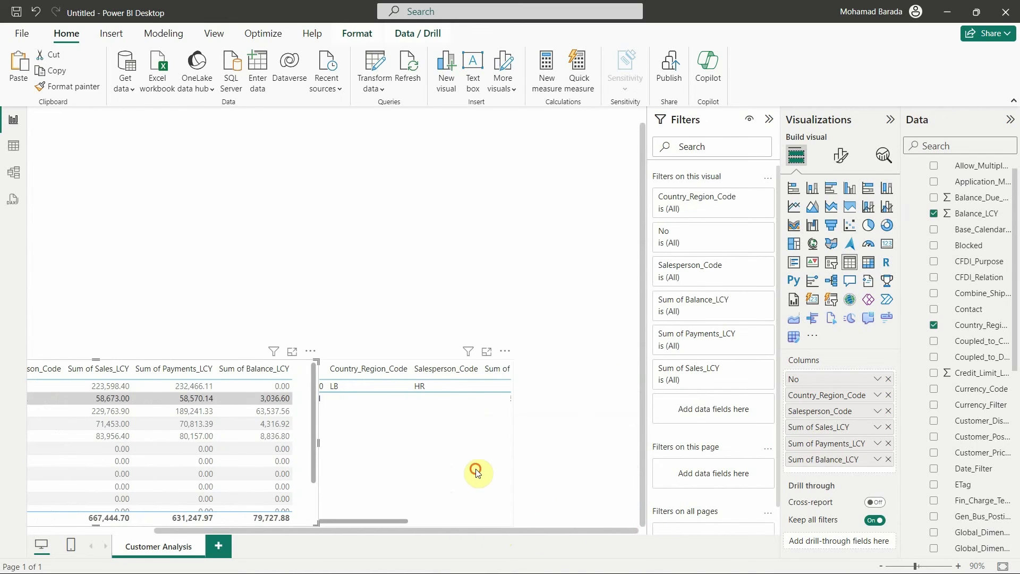
left_click_drag(505, 468, 604, 444)
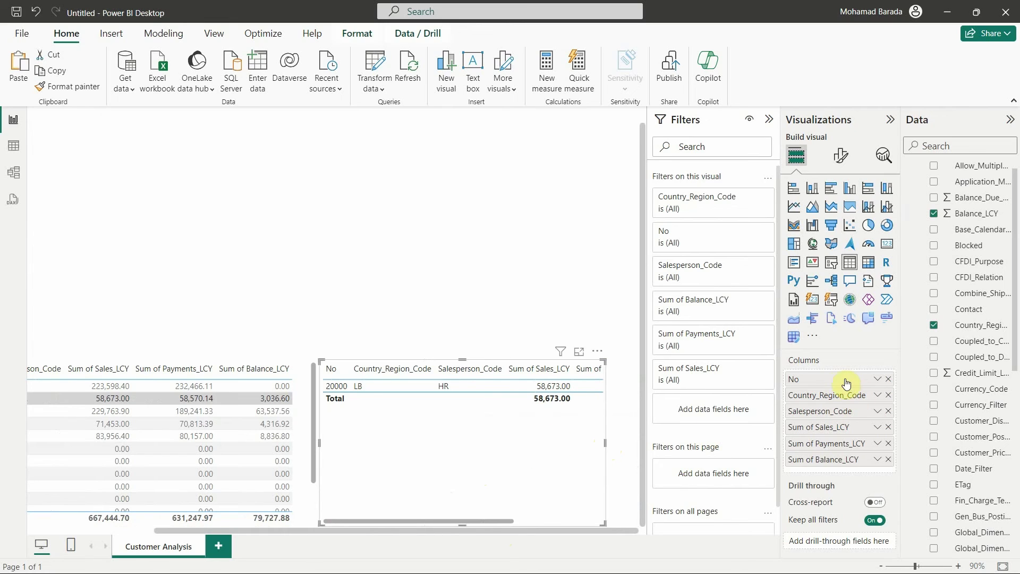
- Remove the No column from the copied table visual and move Salesperson_Code ahead of Country_Region_Code
left_click(888, 379)
scroll(970, 425, "down", 6)
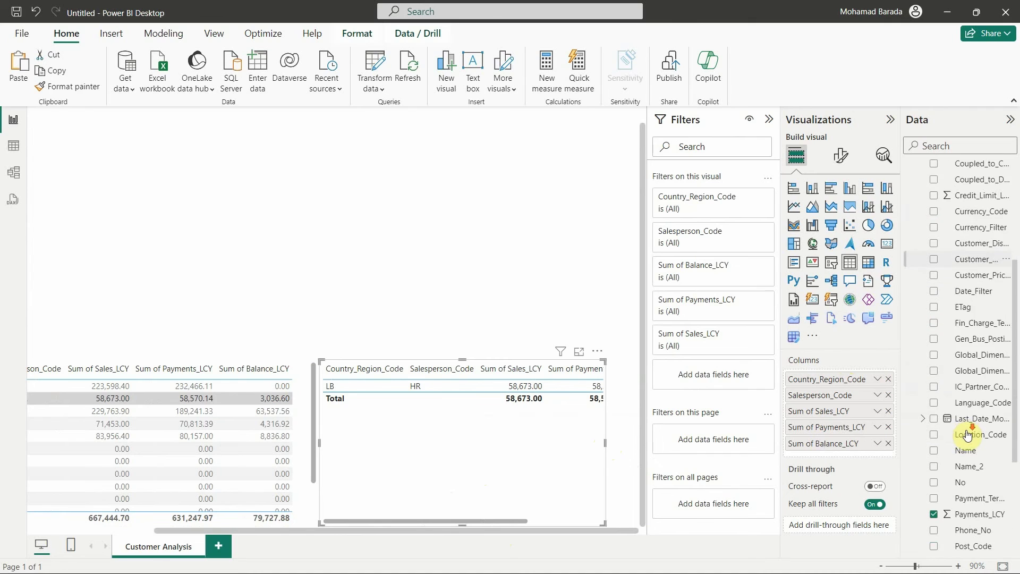
scroll(958, 423, "down", 3)
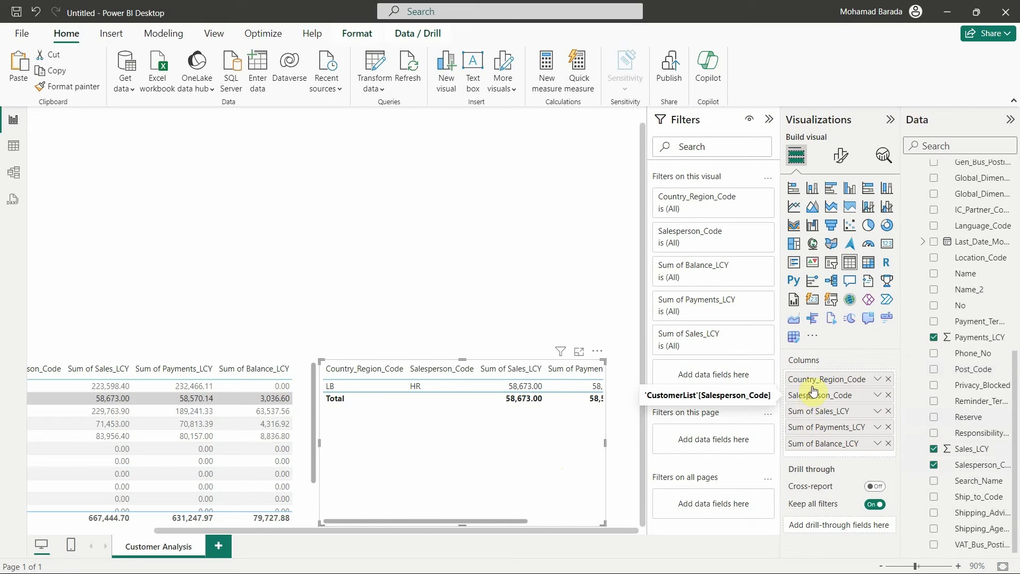
left_click_drag(812, 393, 799, 378)
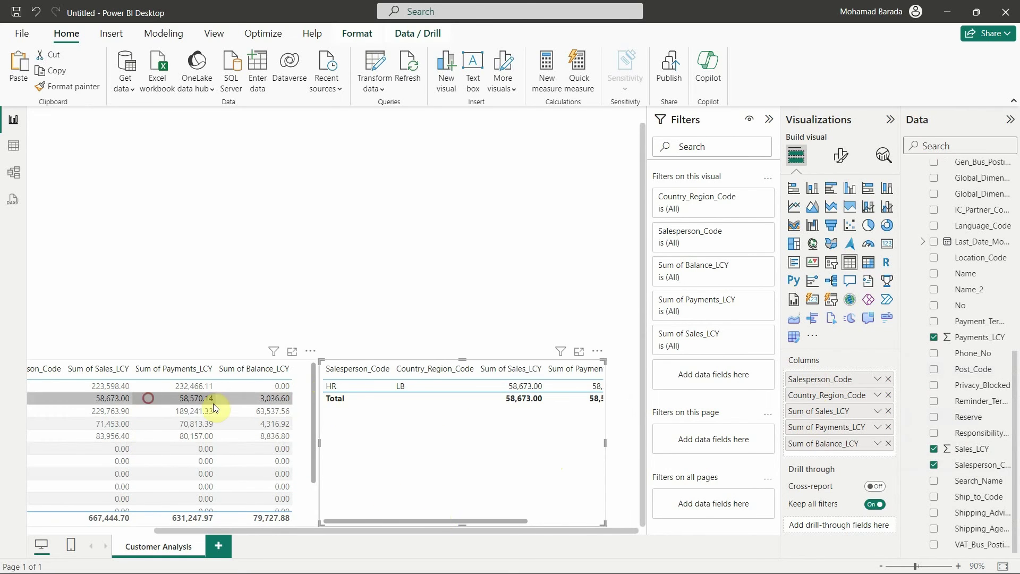
- Clear the row selection in the original customer table and remove its Country_Region_Code and No columns
key("ctrl+z")
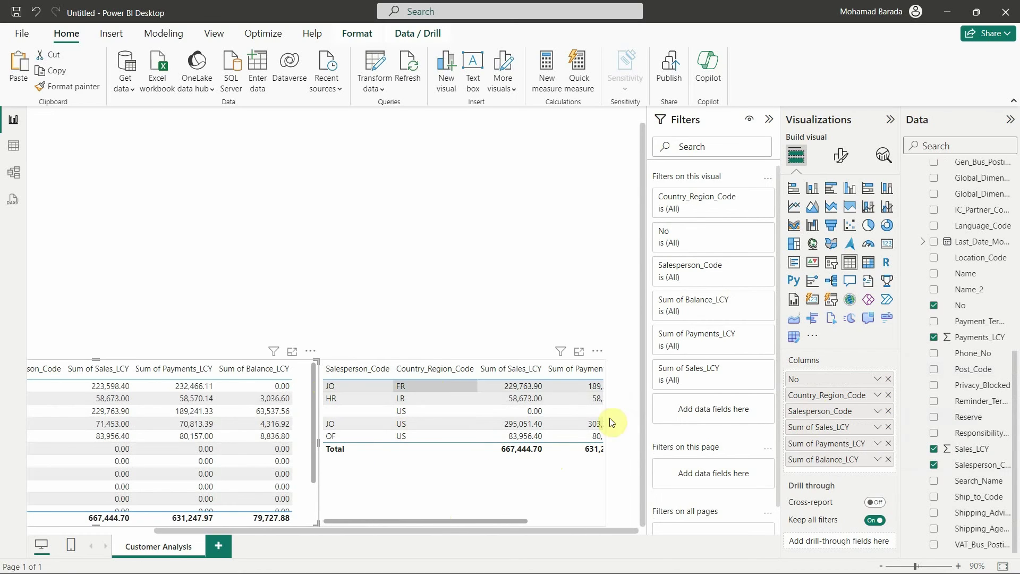
left_click(888, 396)
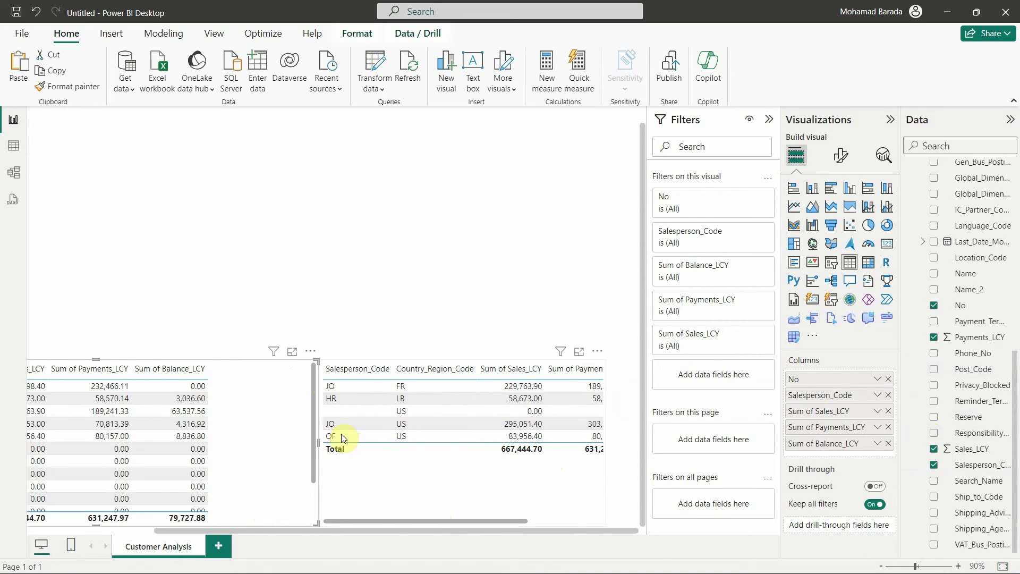
left_click(888, 379)
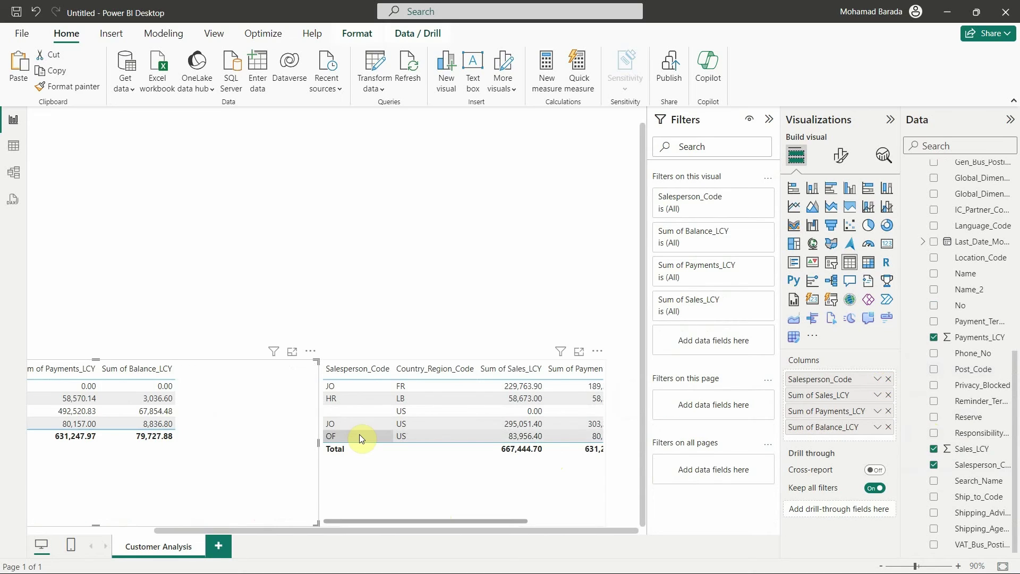
- Remove the Country_Region_Code column from the copied salesperson table visual
left_click(374, 492)
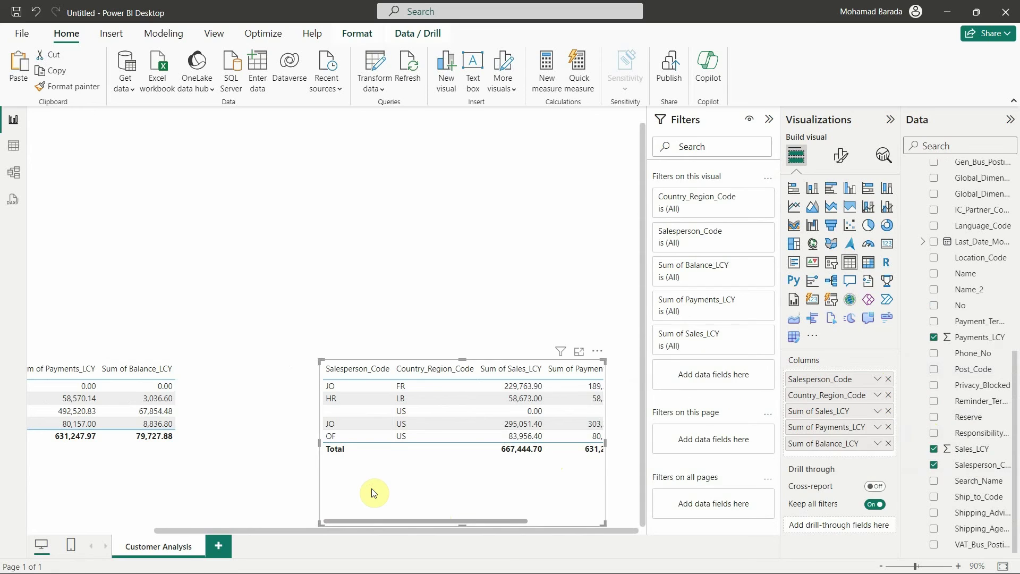
left_click(889, 395)
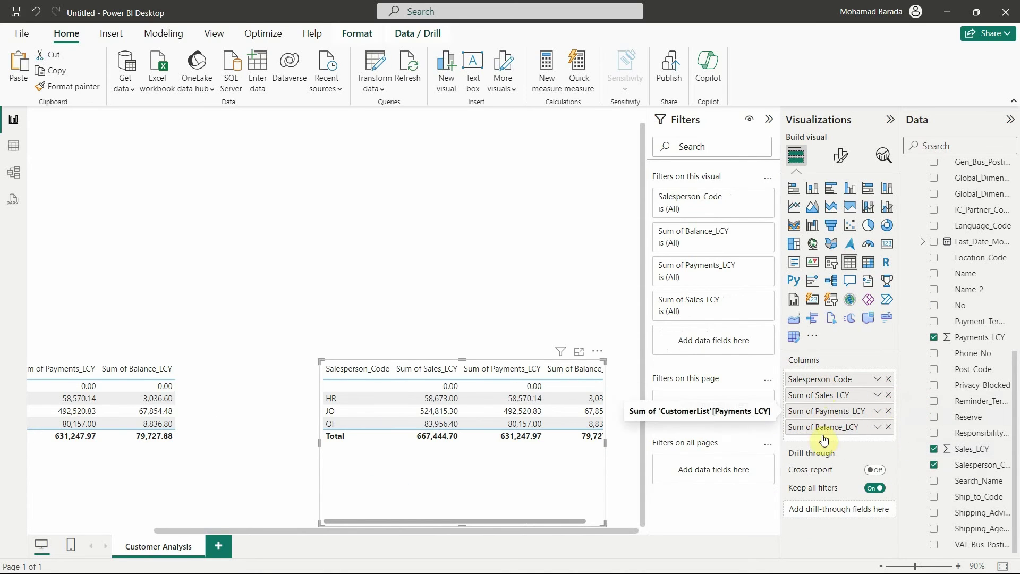
- Add No and Country_Region_Code back as the first two columns of the original customer table and sort it by No ascending
left_click(240, 448)
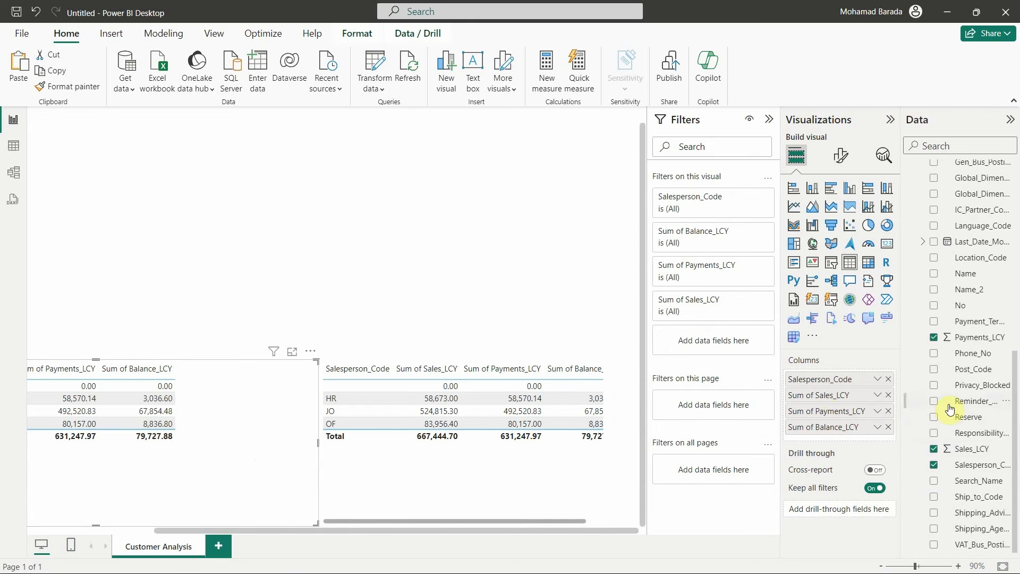
scroll(951, 367, "up", 5)
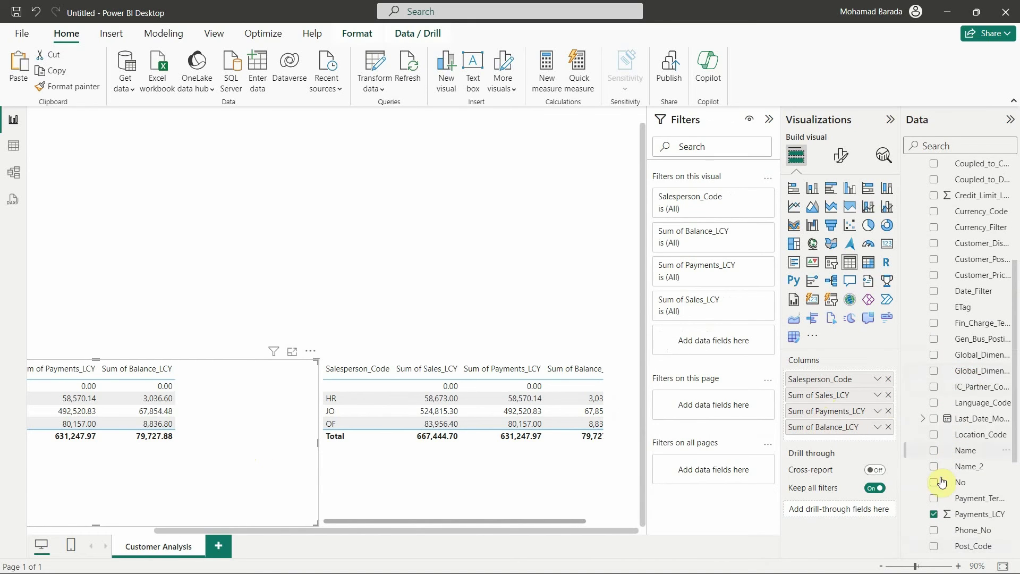
left_click_drag(943, 483, 838, 379)
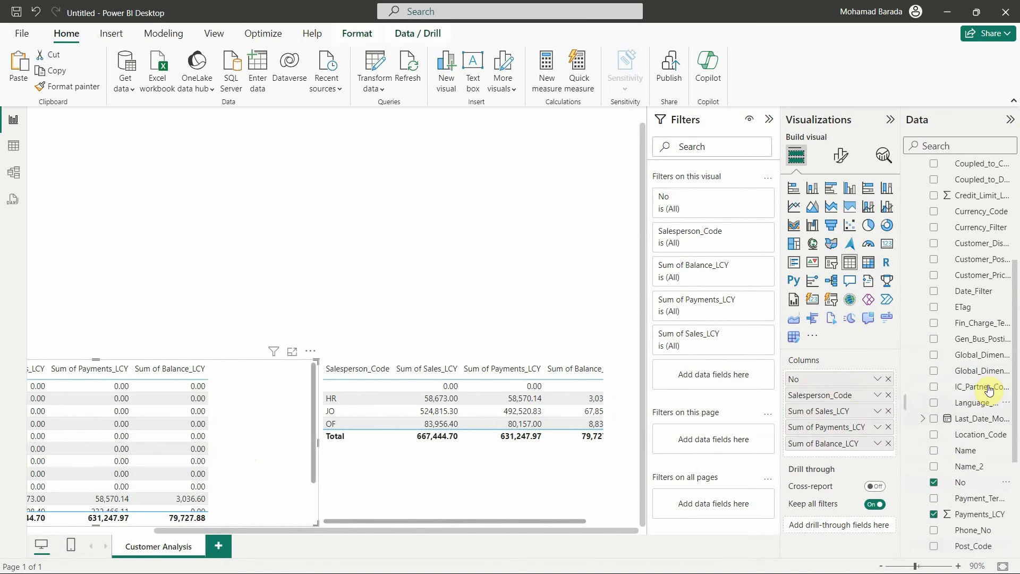
scroll(980, 217, "up", 3)
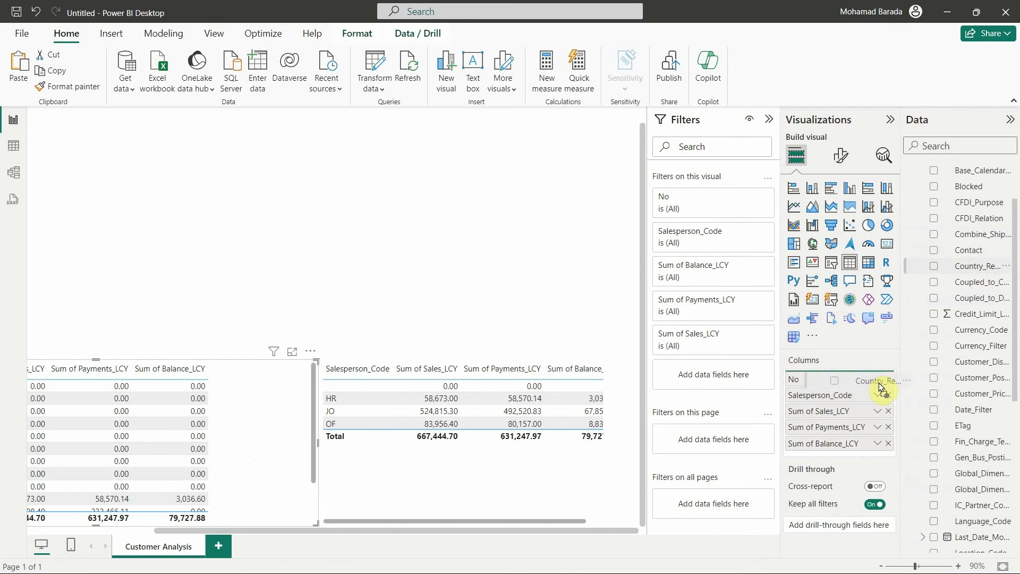
left_click_drag(879, 386, 874, 392)
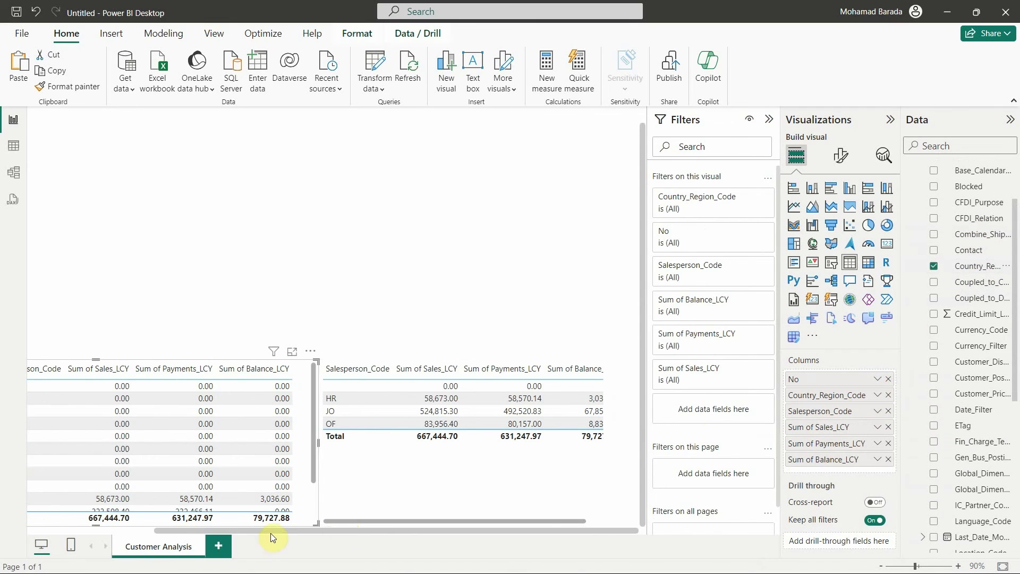
left_click_drag(270, 533, 120, 531)
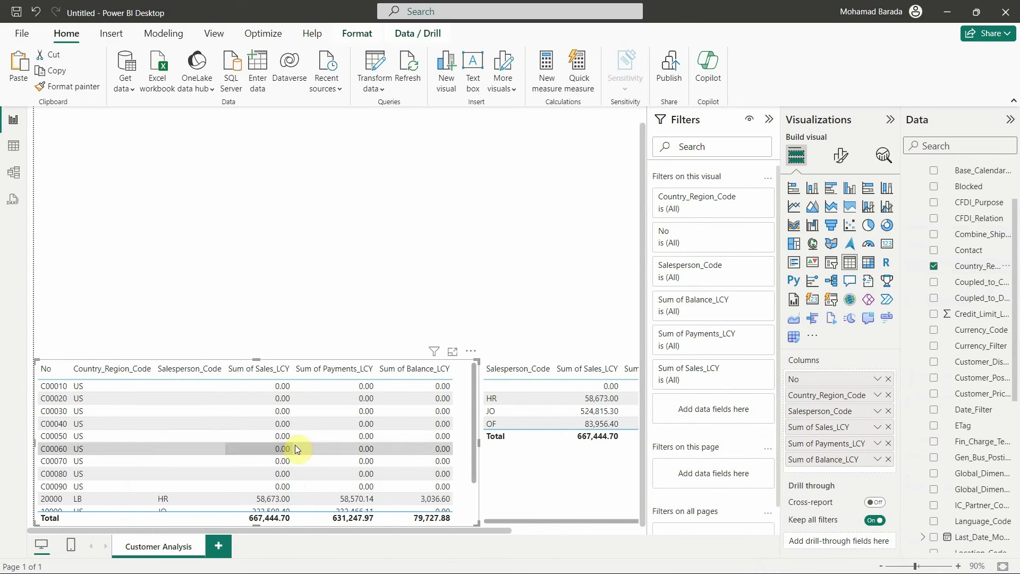
scroll(180, 422, "down", 3)
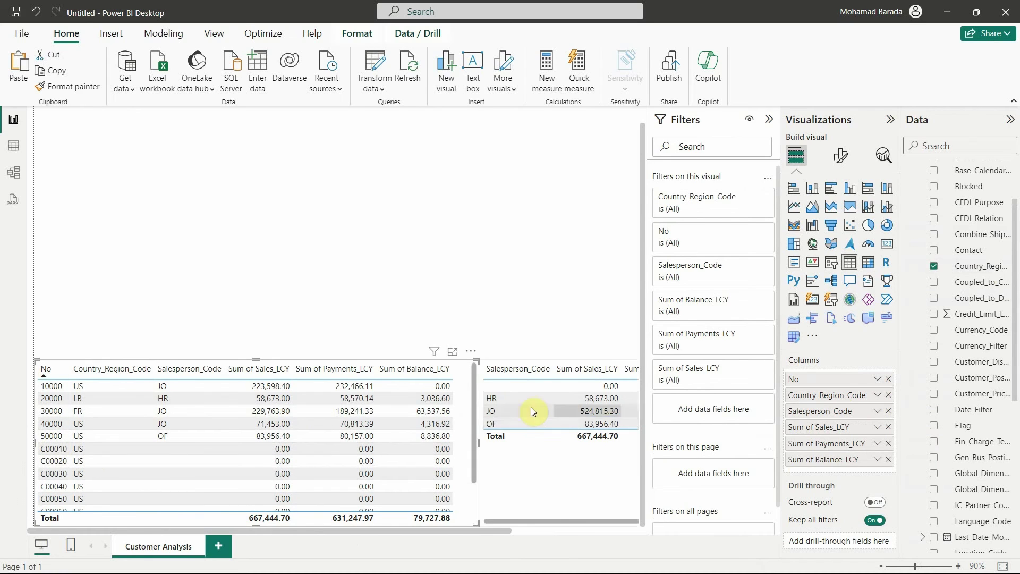
- Insert an empty card visual in the page's upper-left corner and shrink it to about half its default width
left_click(151, 267)
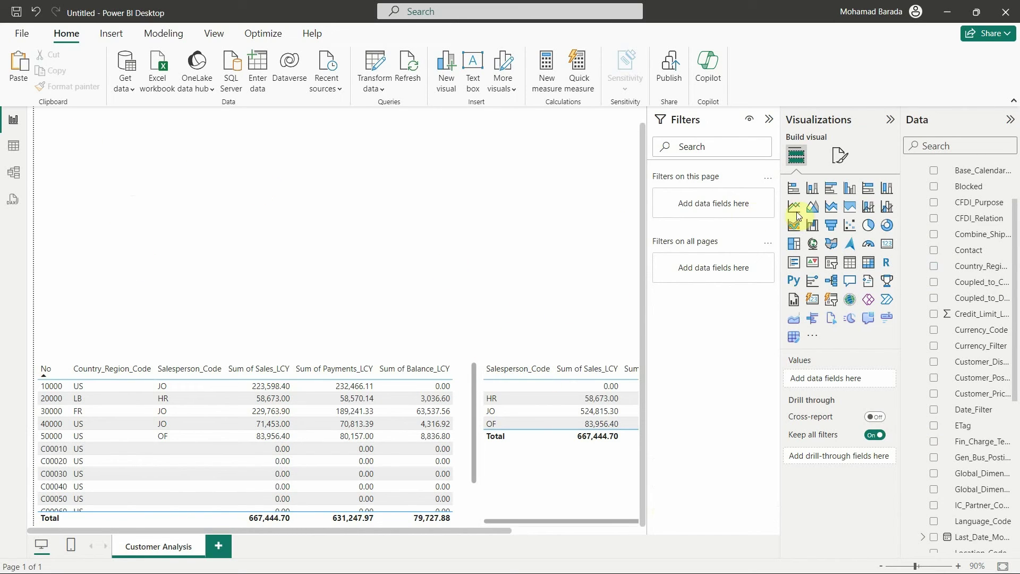
left_click(886, 246)
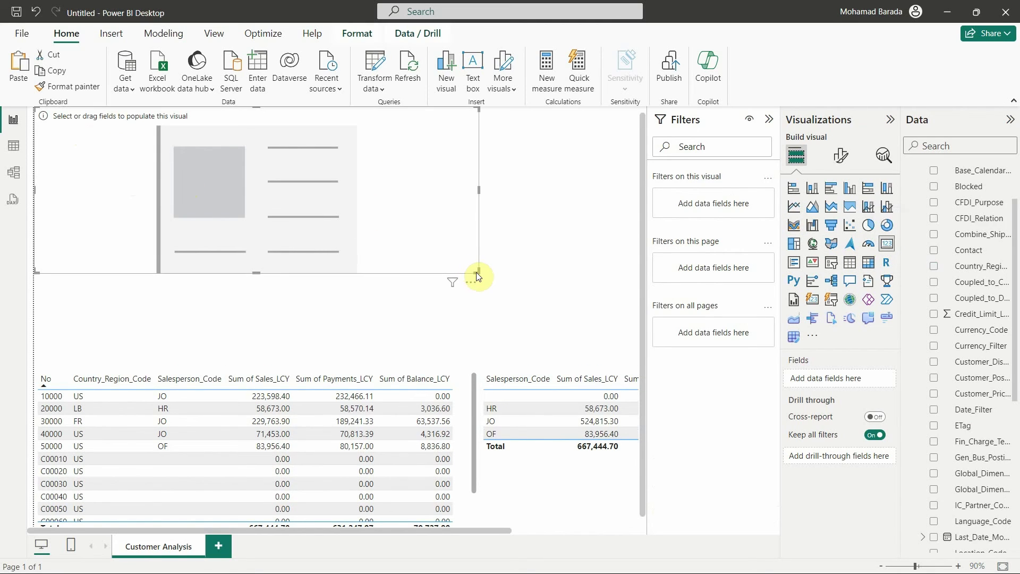
left_click_drag(476, 272, 267, 224)
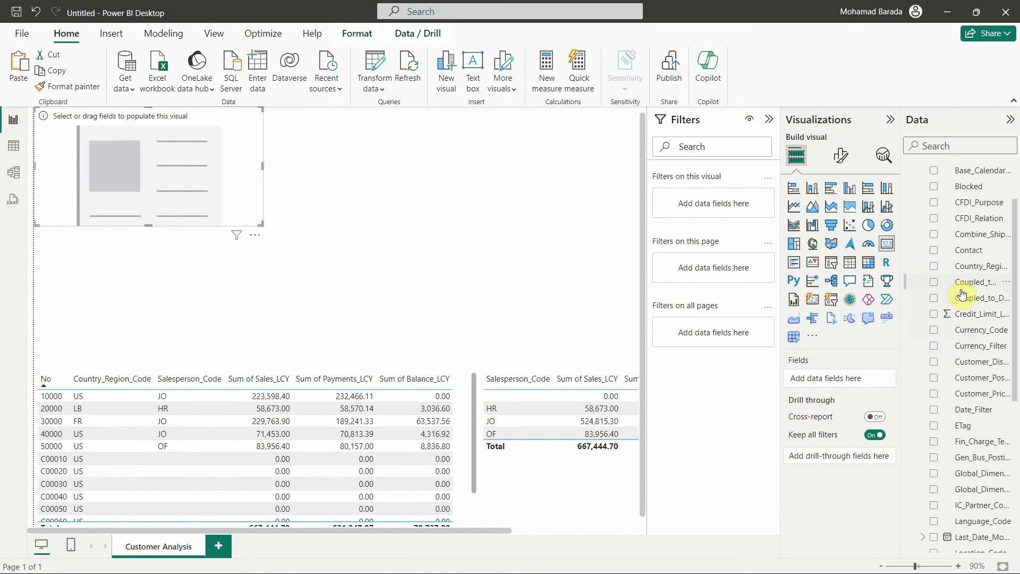
- Add the CustomerList No field to the card, summarize it as Count (Distinct) and shrink the card further
scroll(939, 375, "down", 5)
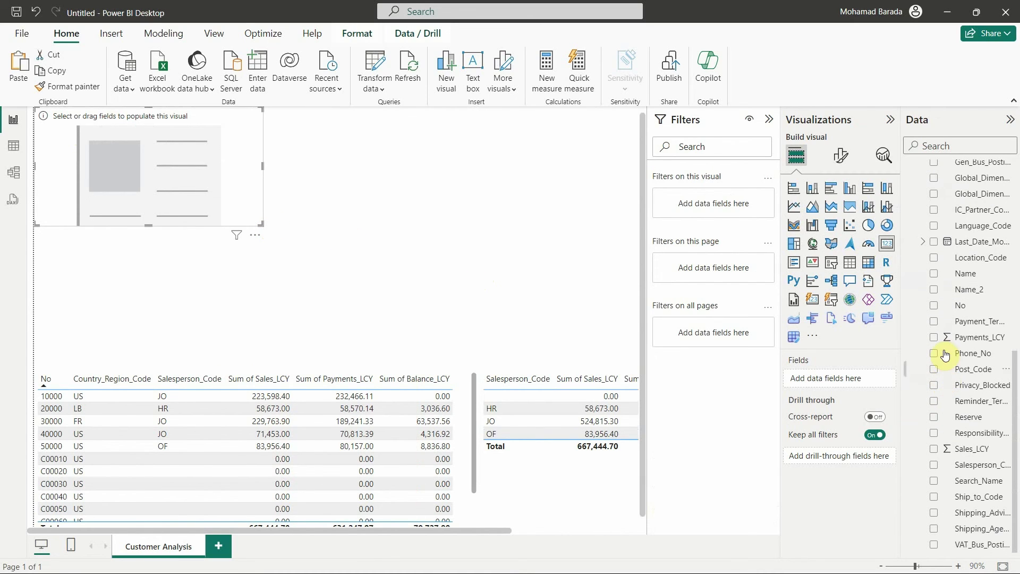
left_click(935, 308)
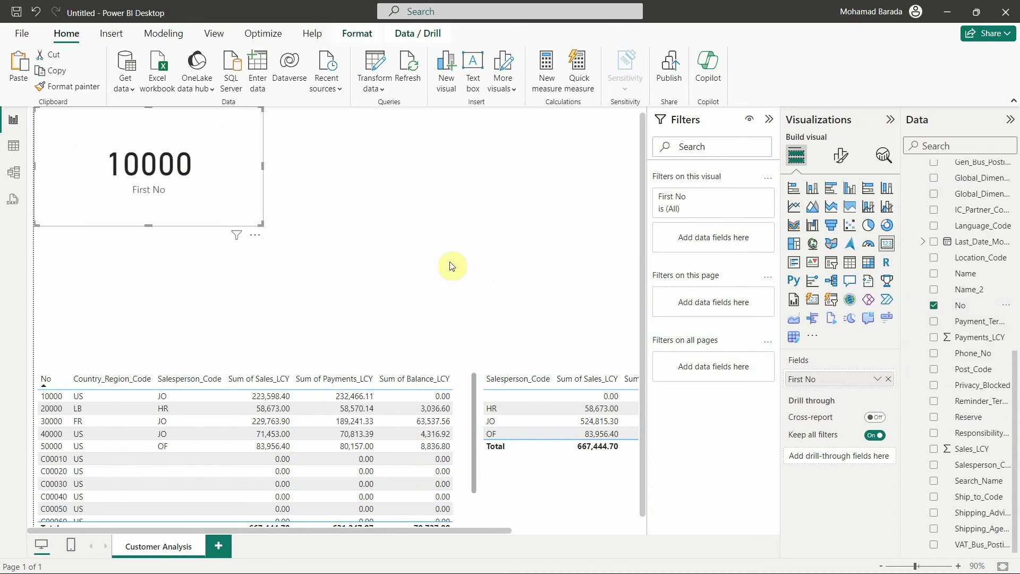
left_click(877, 380)
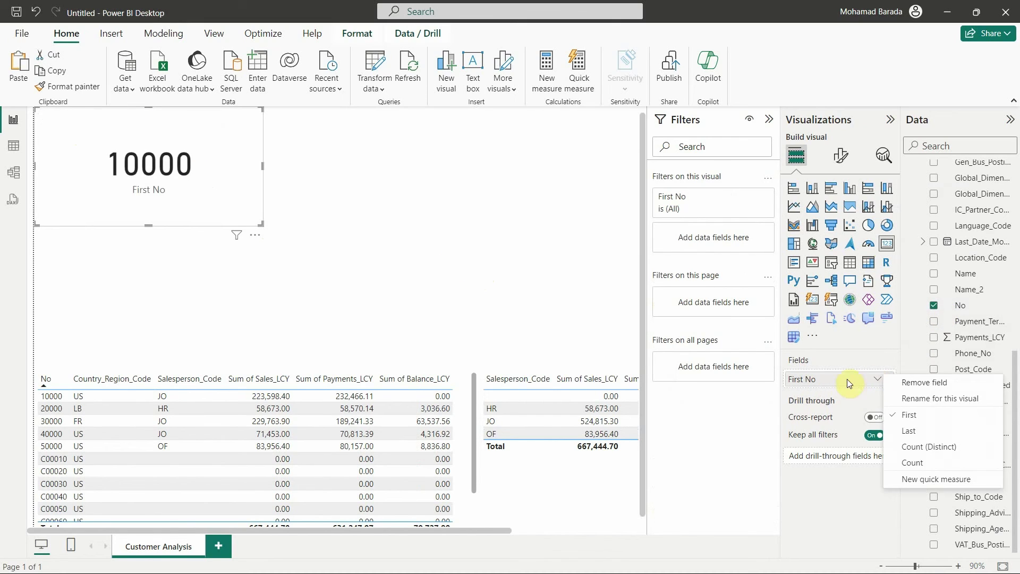
left_click(927, 447)
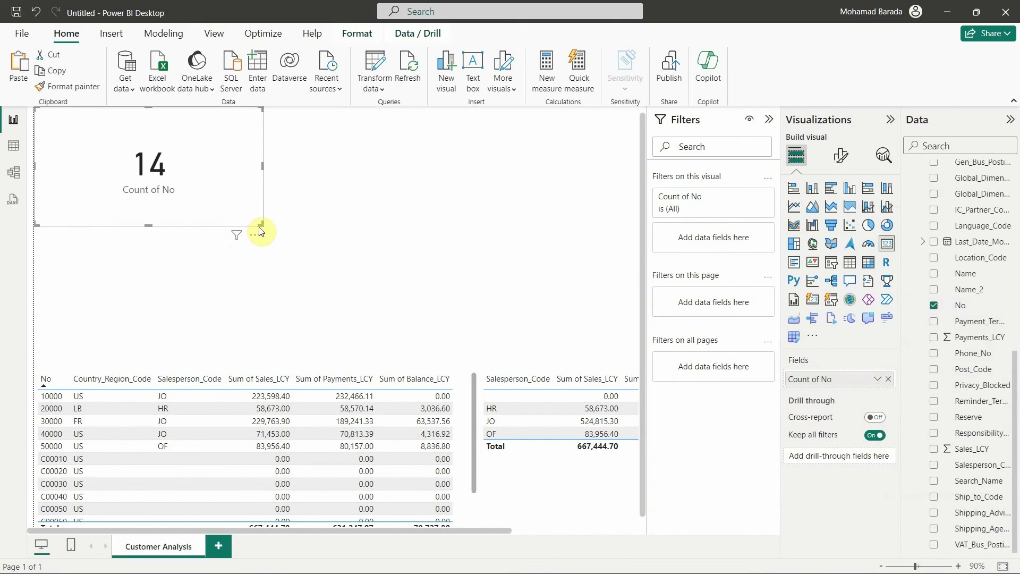
left_click_drag(262, 227, 208, 193)
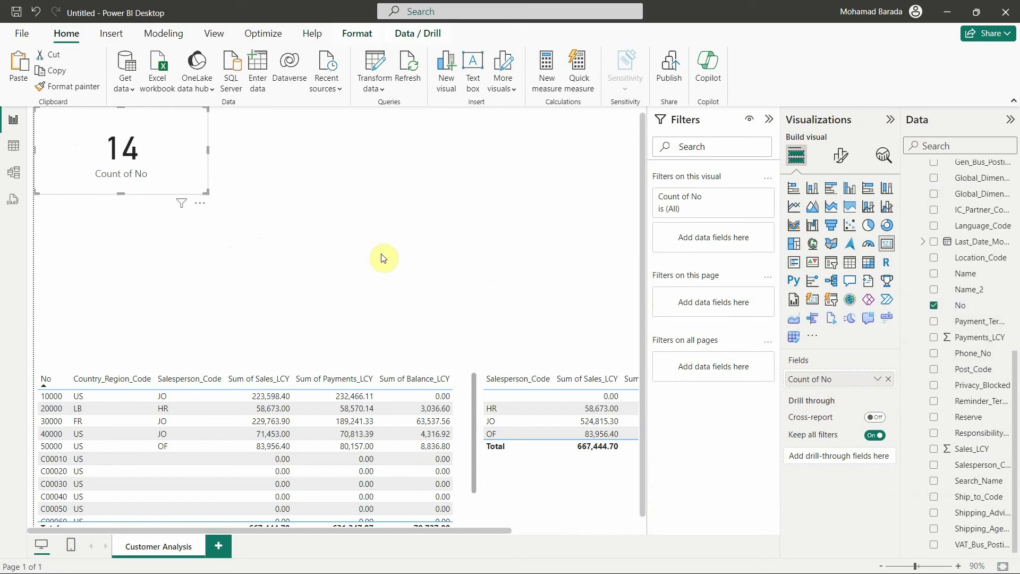
- Rename the card's field as Count of Customers for this visual
double_click(822, 380)
type("Cou")
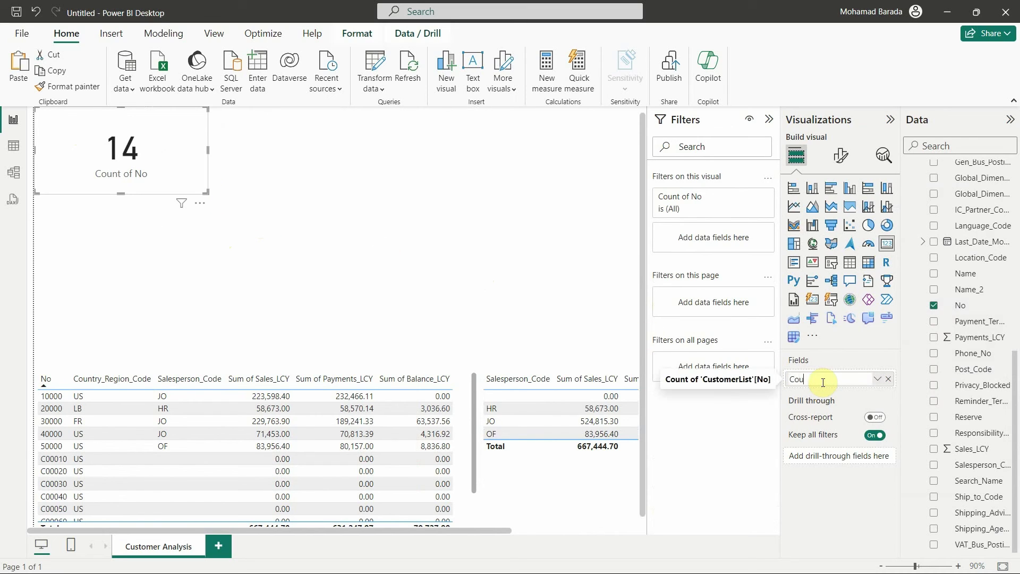
type("nt of Customers")
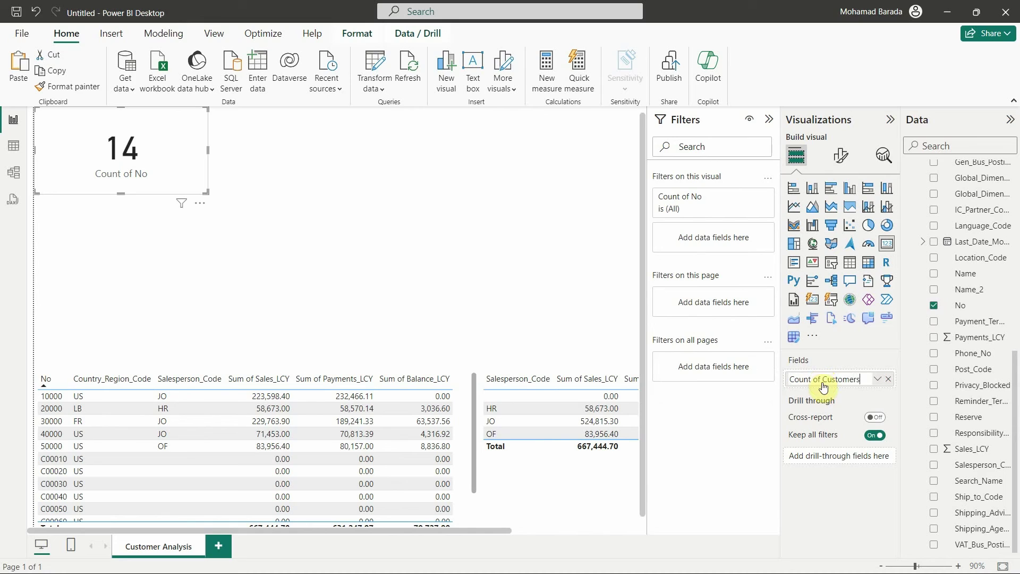
key("Return")
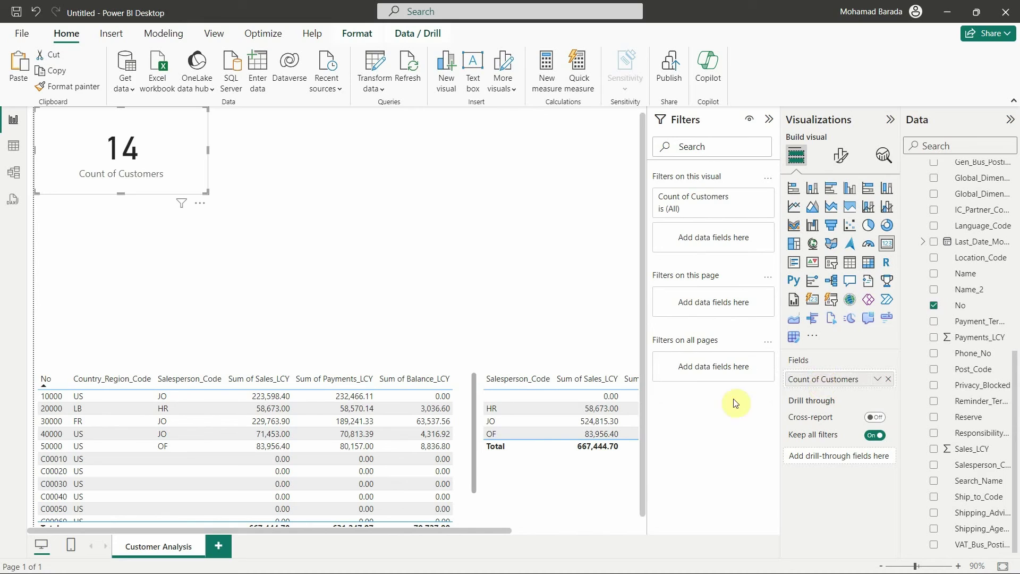
- Insert a second empty card visual and place it beside the Count of Customers card
left_click(289, 163)
left_click(887, 244)
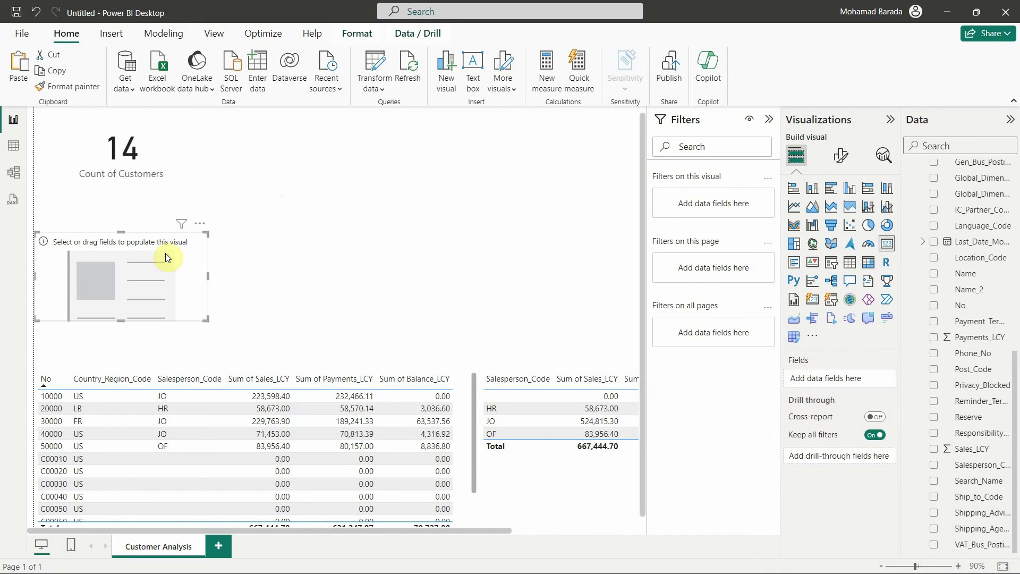
left_click_drag(166, 257, 322, 142)
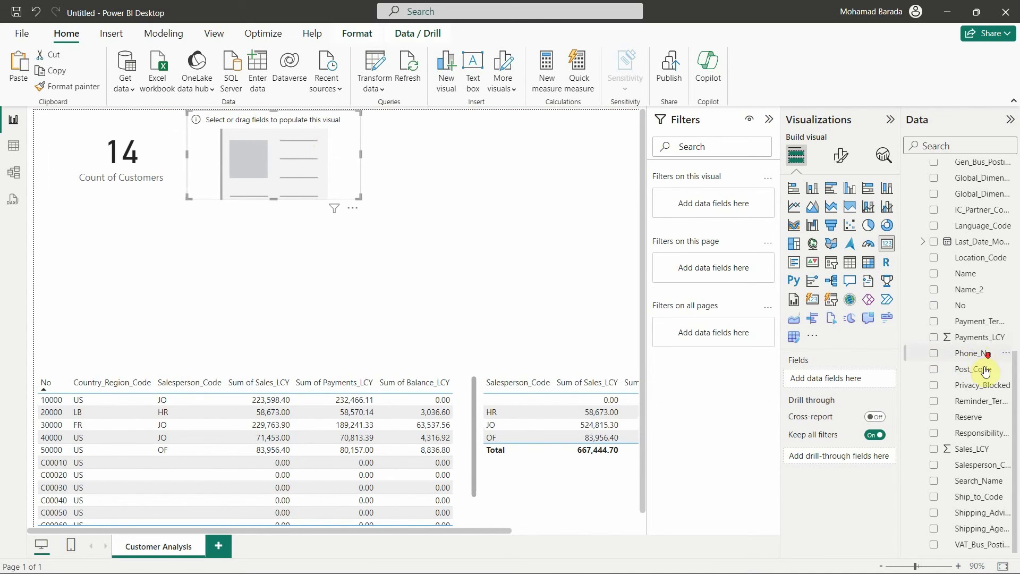
- Add the CustomerList Balance_LCY field to the empty card and rename it Total Balance Amount for this visual
scroll(977, 361, "up", 10)
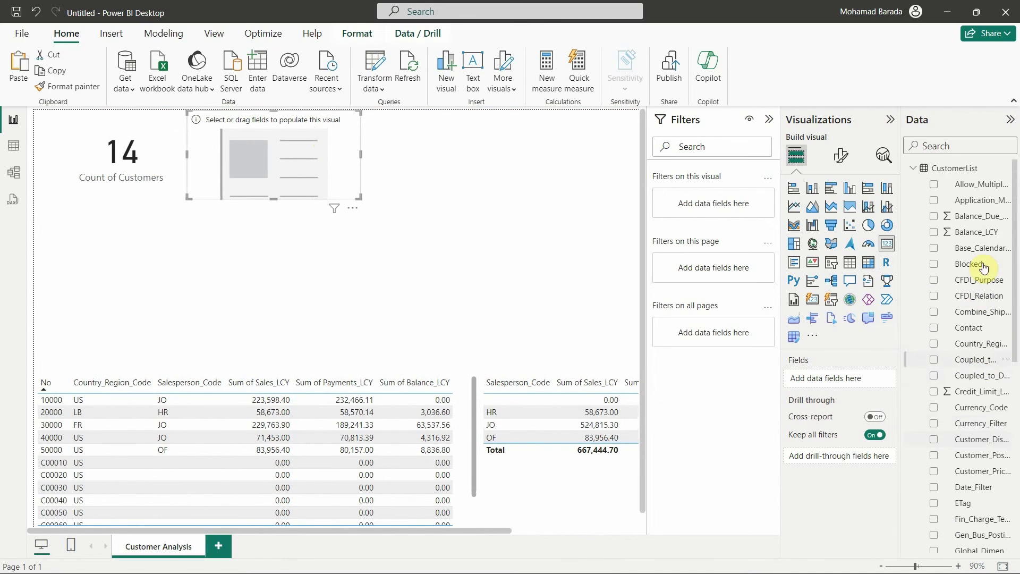
left_click(934, 233)
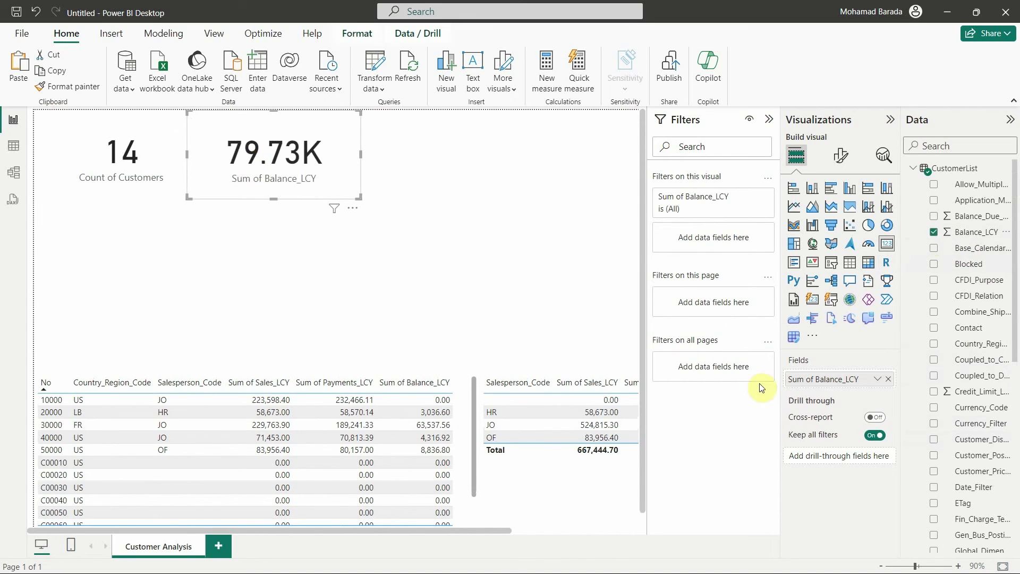
double_click(831, 380)
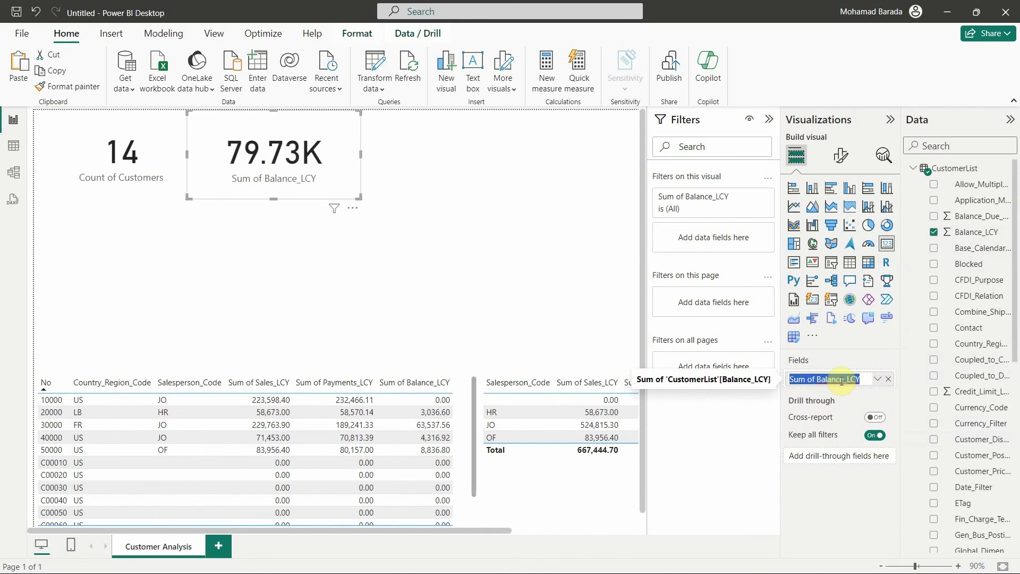
type("Total ")
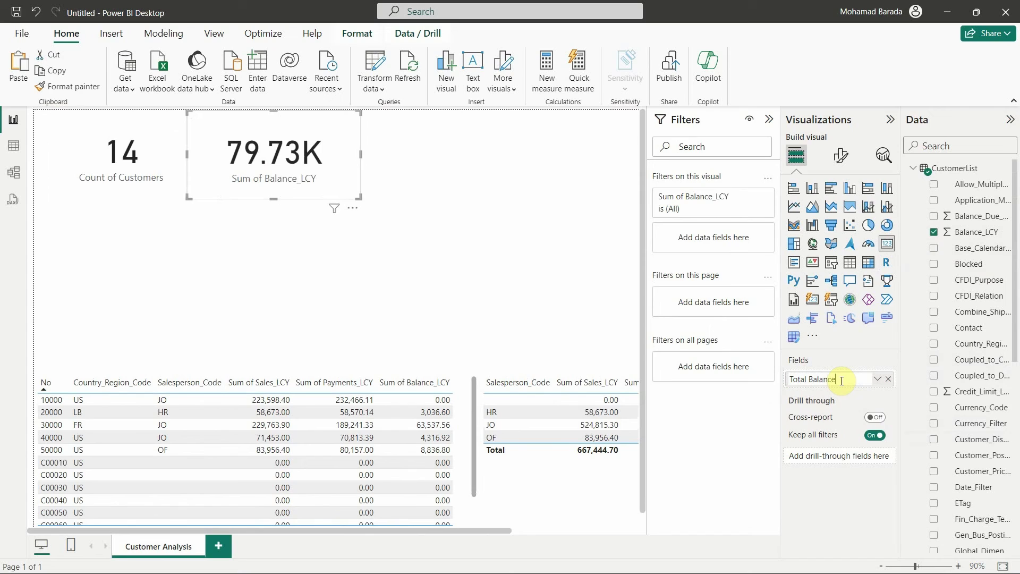
type("Balance Amount")
key("Return")
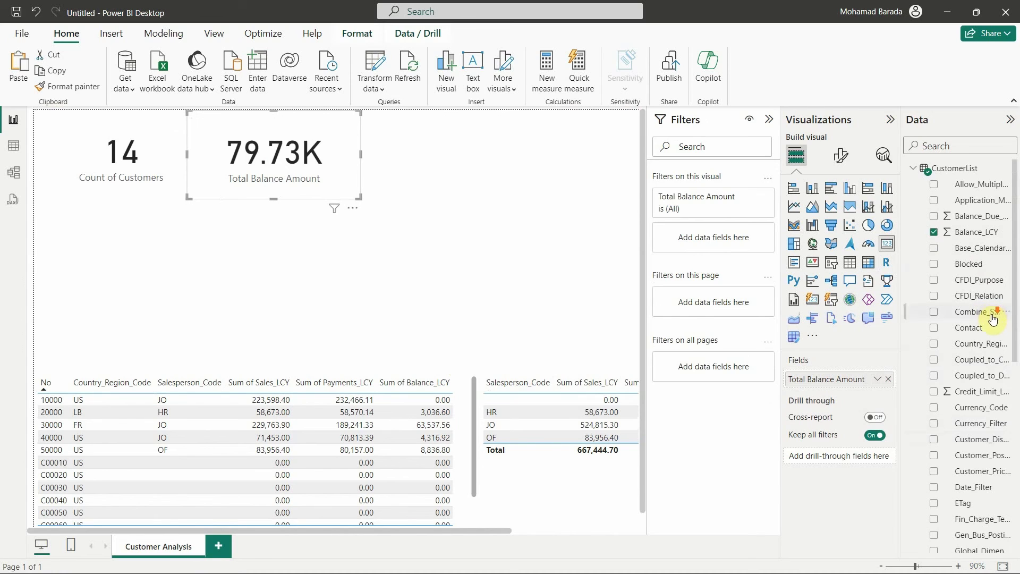
- Insert a third empty card visual and place it beside the Total Balance Amount card
scroll(992, 319, "down", 7)
left_click(635, 293)
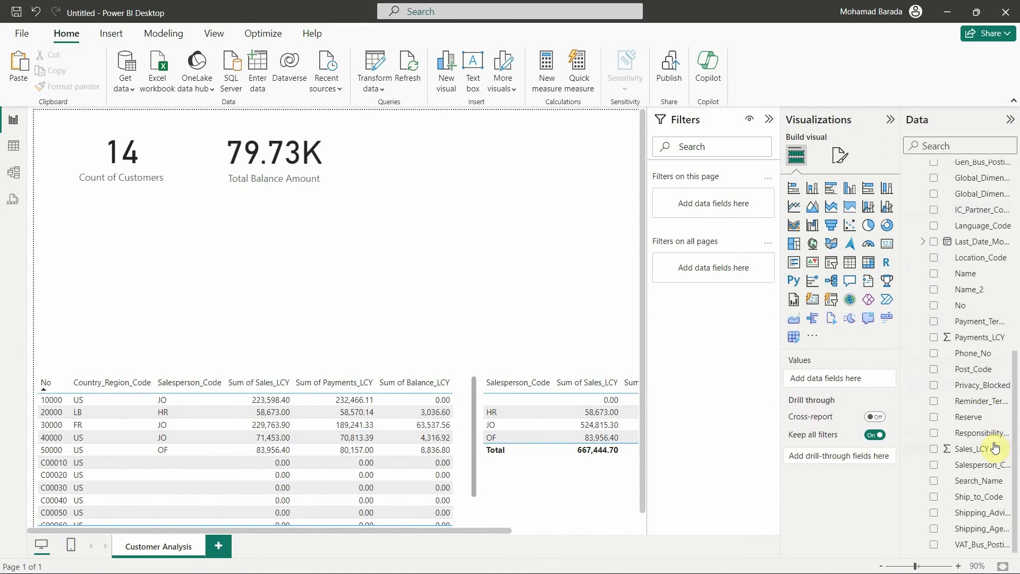
left_click(887, 245)
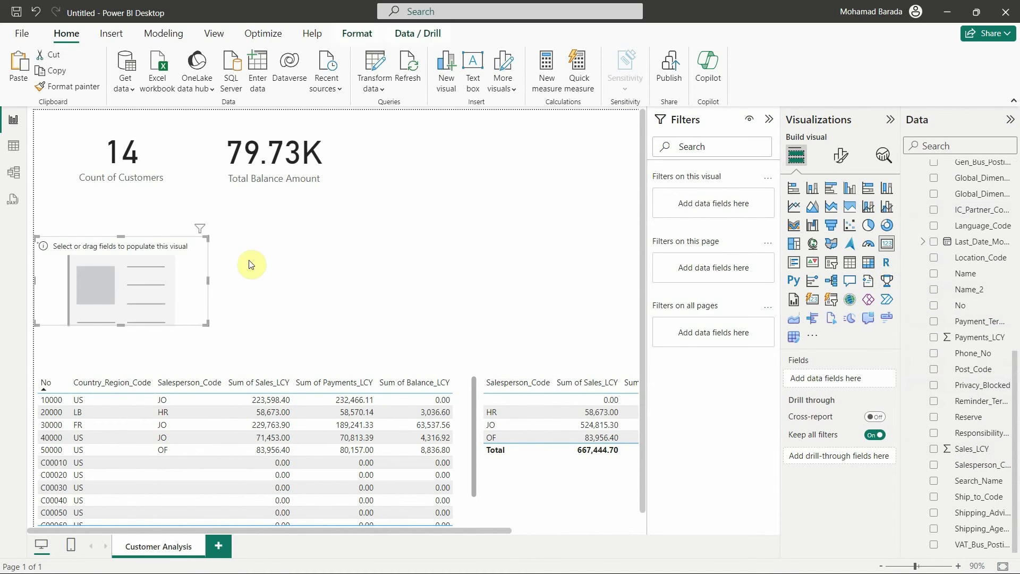
left_click_drag(250, 262, 458, 138)
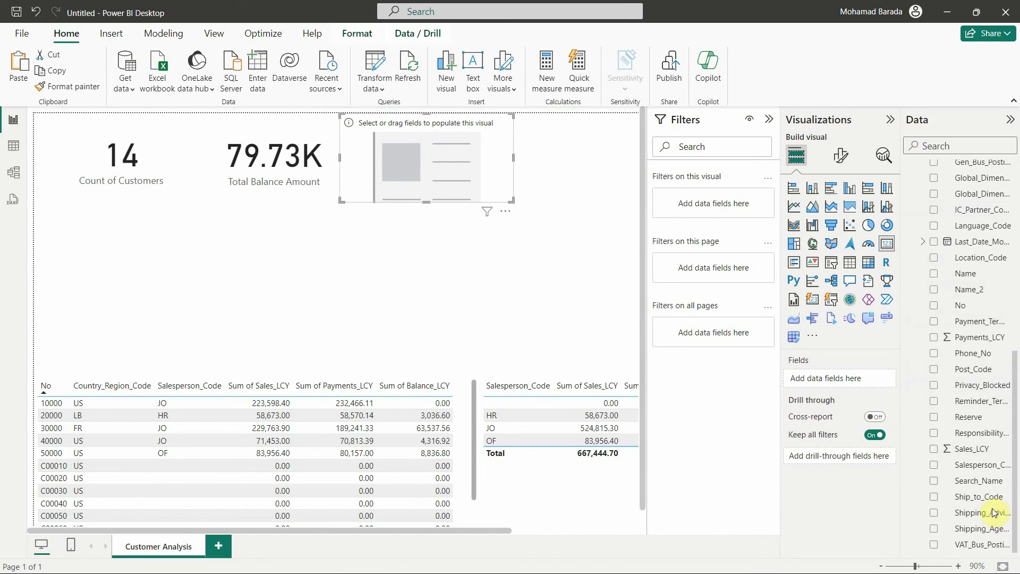
- Add the Sales_LCY field to the empty card and rename it Total Sales Amount for this visual
left_click(934, 452)
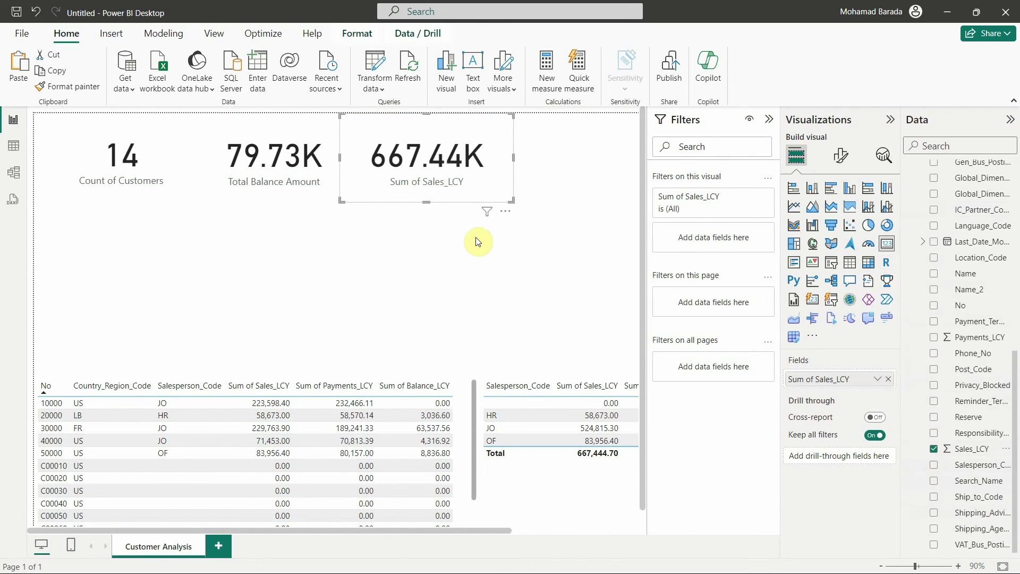
double_click(820, 381)
type("T")
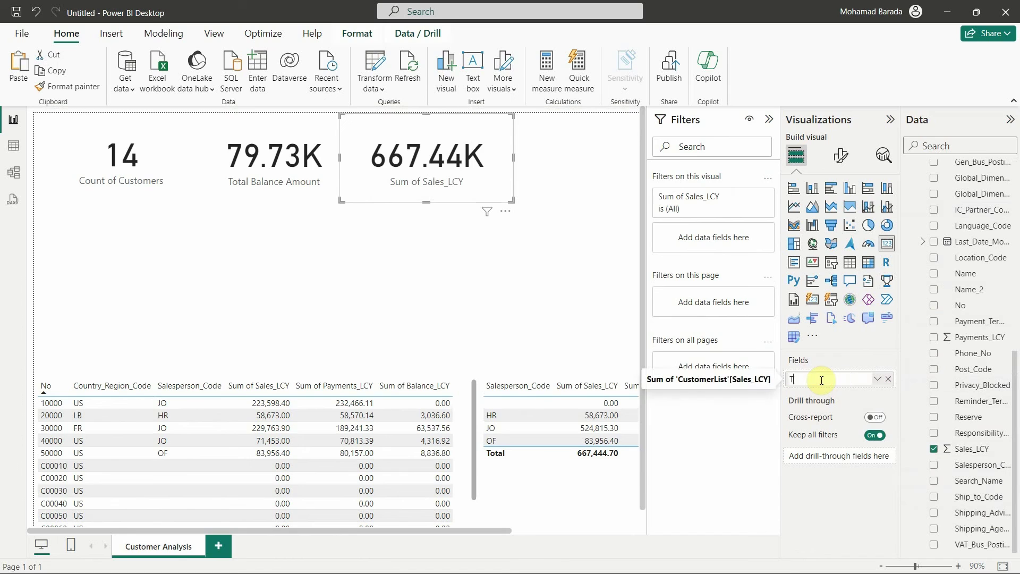
type("otal Sales Amou")
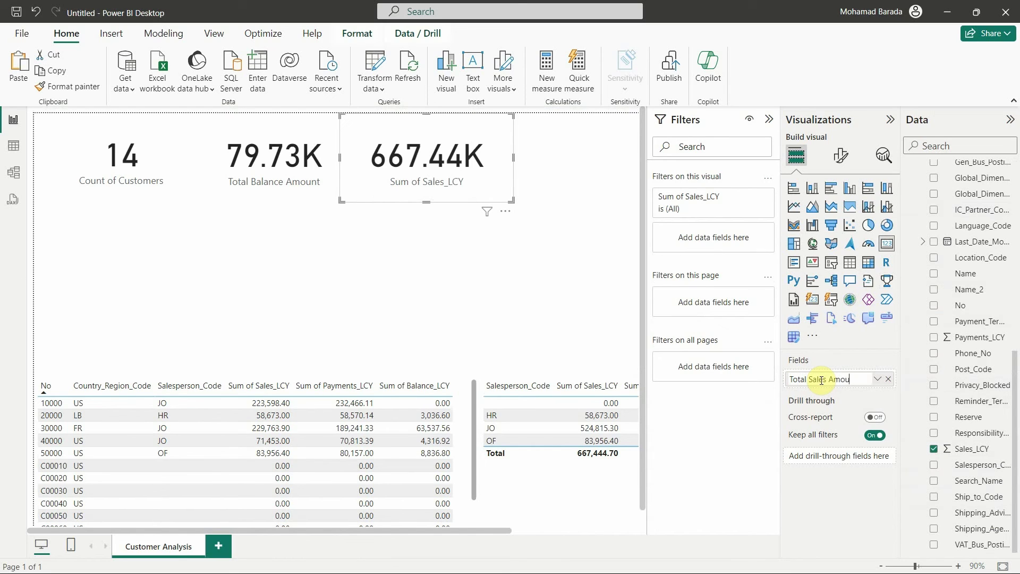
type("nt")
key("Return")
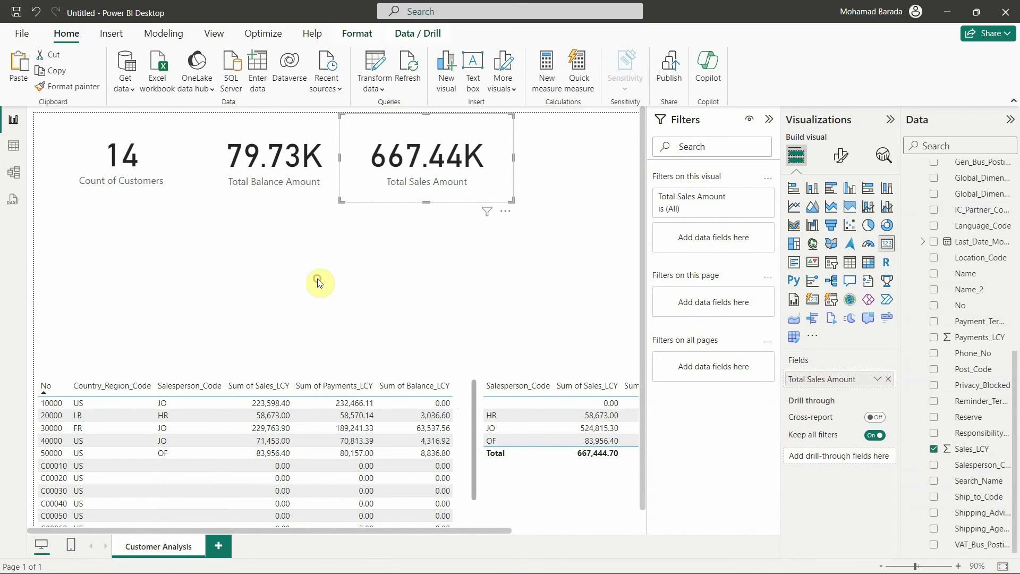
left_click(318, 283)
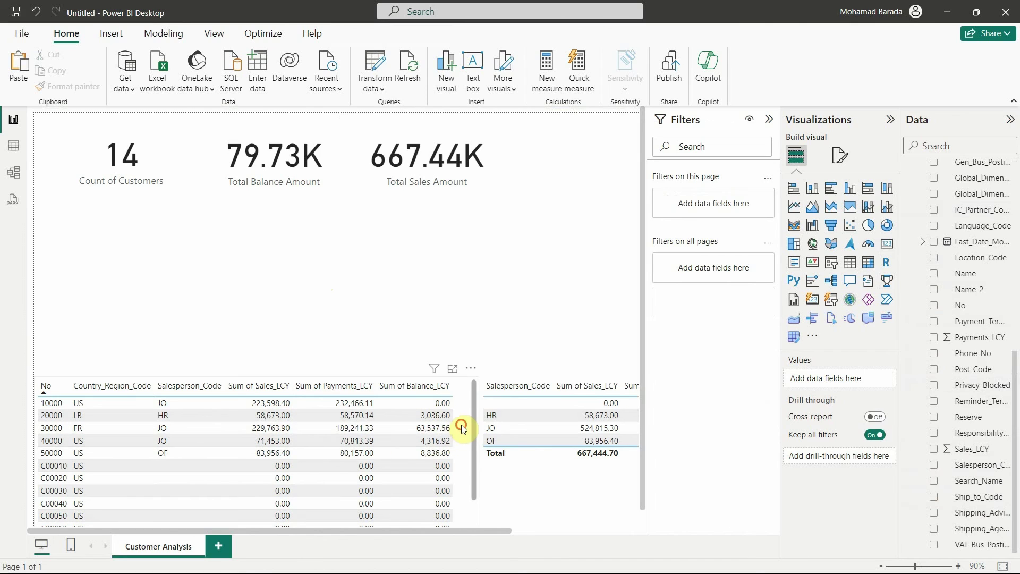
- Duplicate the customer table and place the copy between the summary cards and the original table
left_click(257, 418)
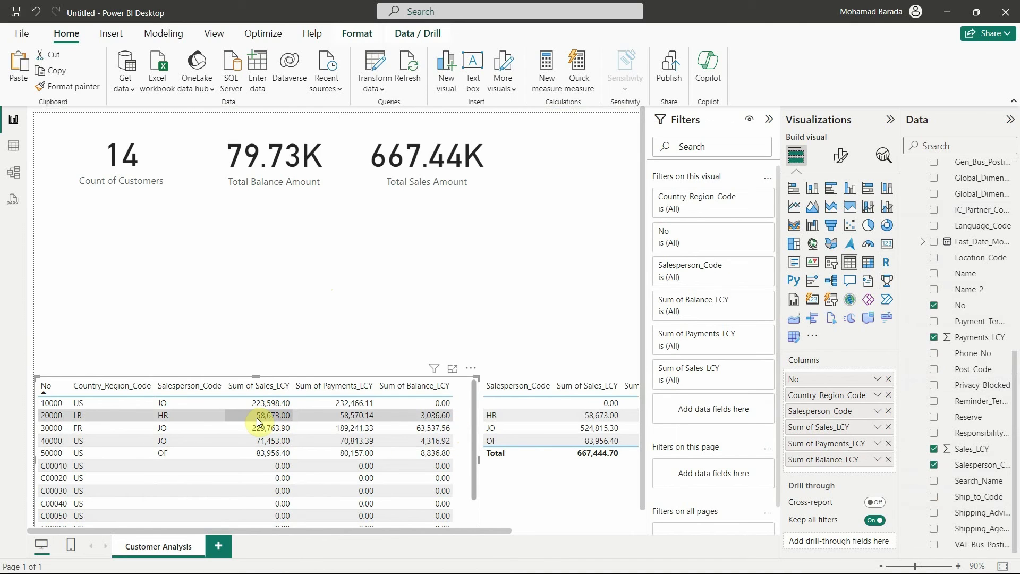
key("ctrl+c")
key("ctrl+v")
mouse_move(448, 414)
left_mouse_down()
mouse_move(447, 348)
mouse_move(415, 222)
mouse_move(415, 244)
left_mouse_up()
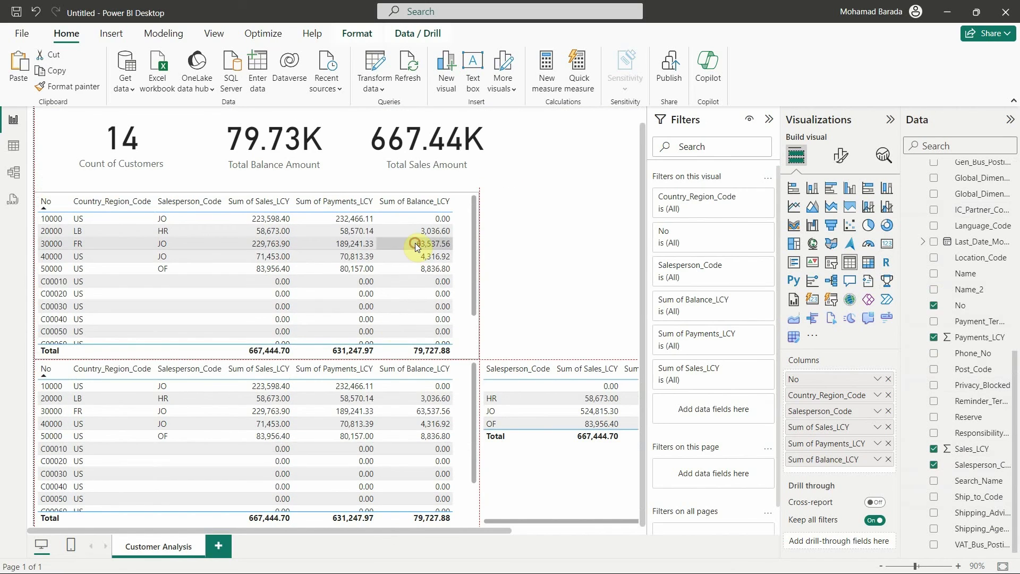
- Check how selecting customer 30000 in the upper table cross-filters the other visuals, and clear the selection
left_click(416, 243)
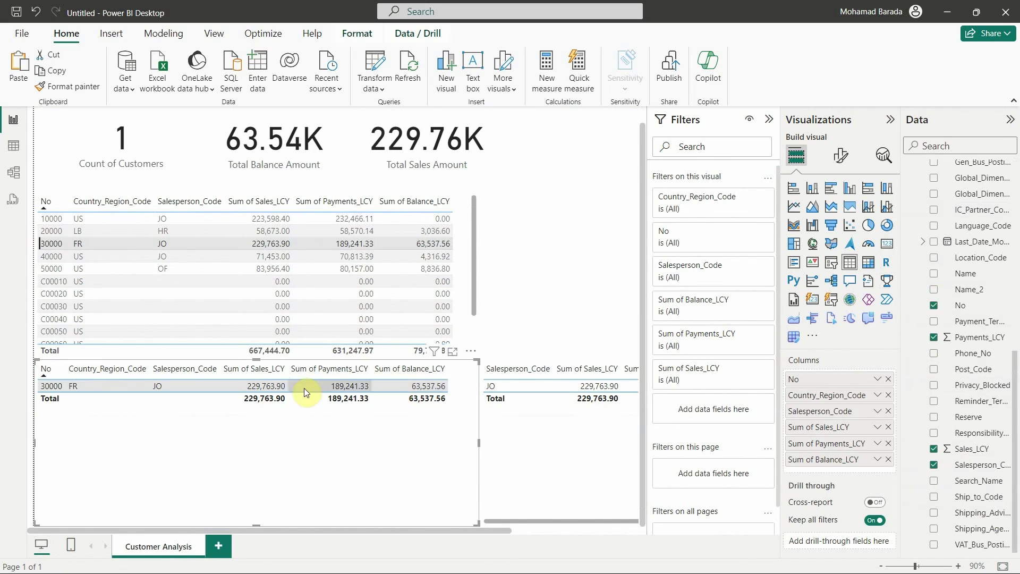
left_click(391, 456)
left_click(252, 386)
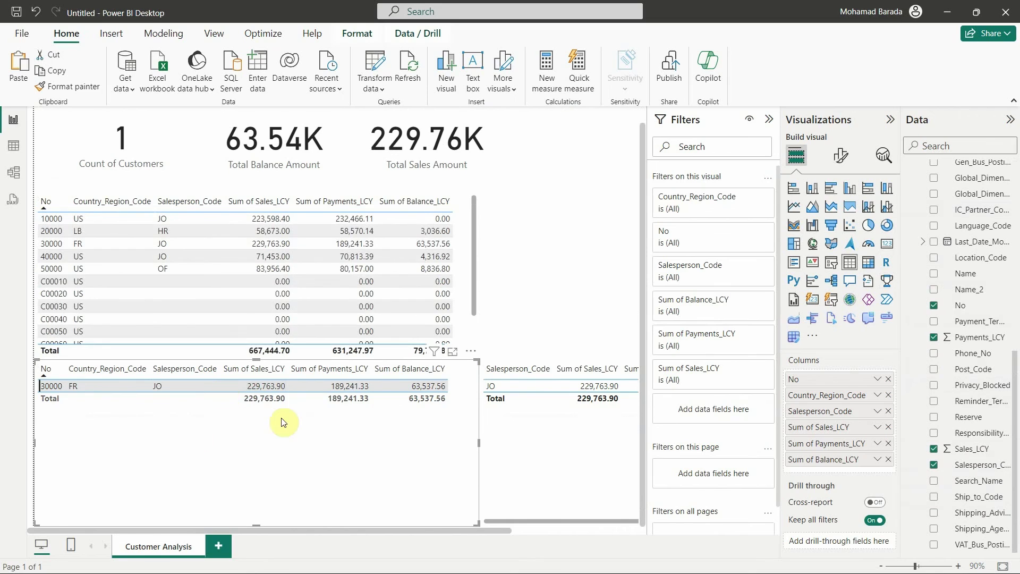
left_click(120, 221)
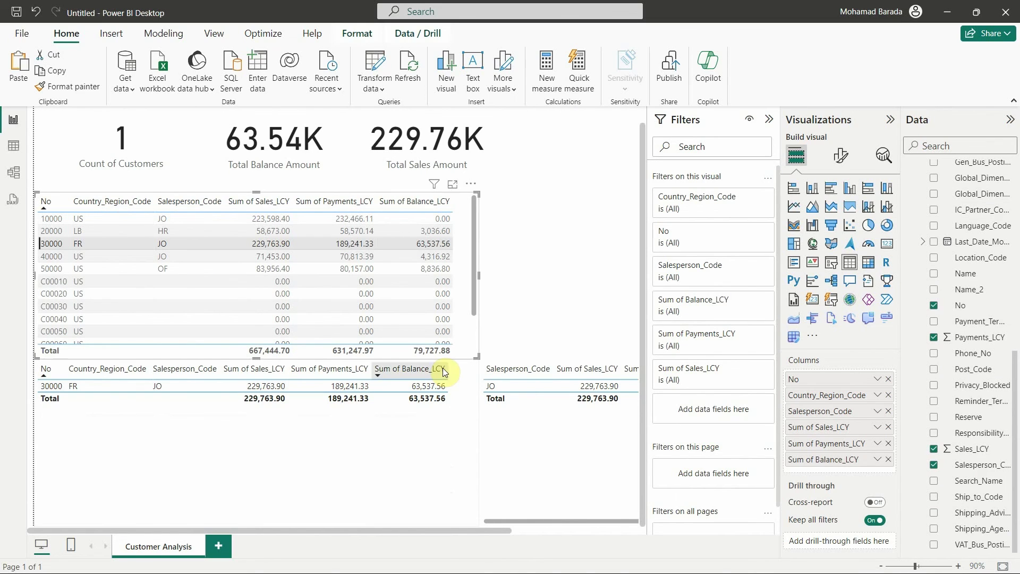
left_click(462, 404)
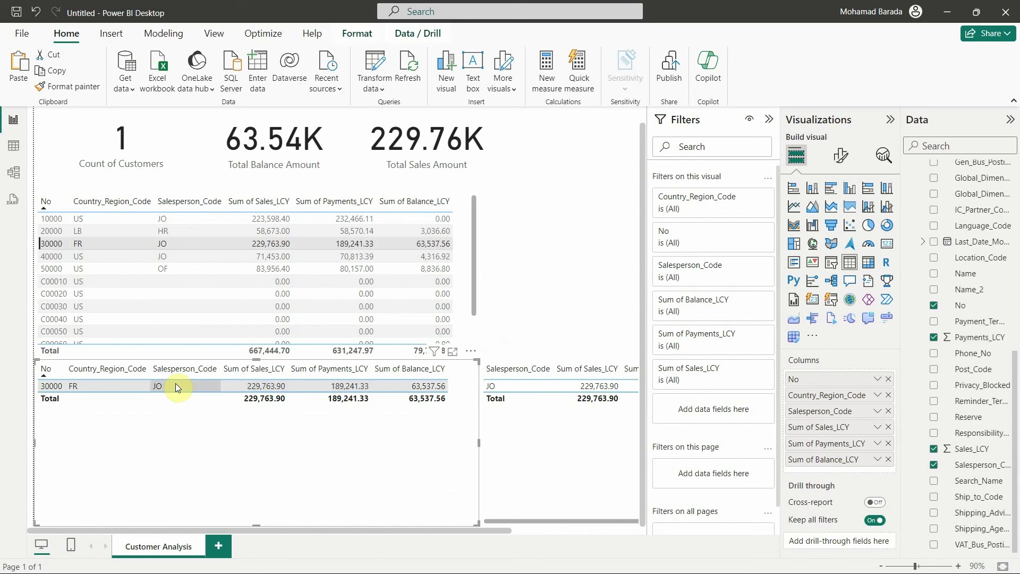
left_click(86, 243)
left_click(86, 244)
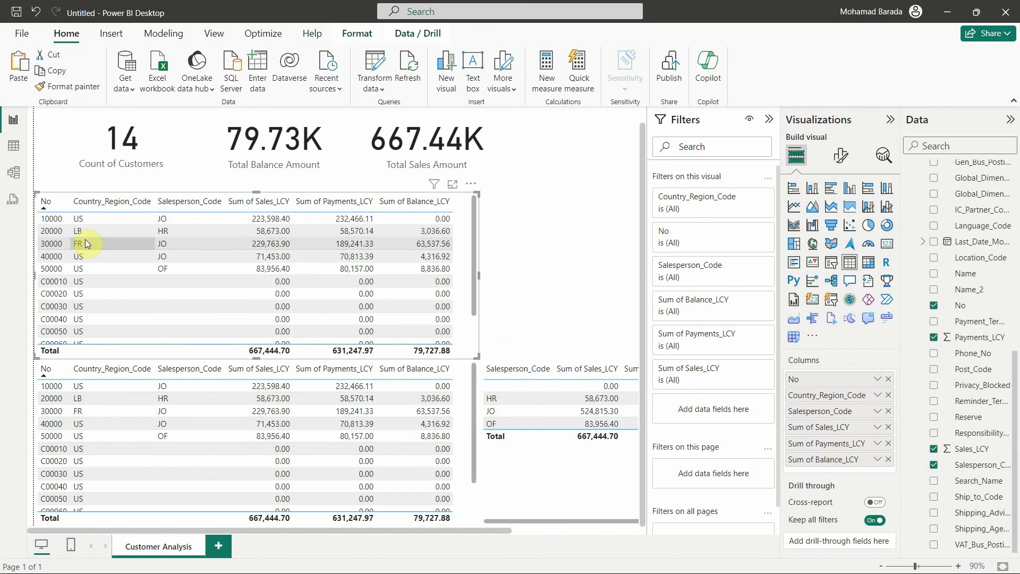
- Convert the lower customer table to a clustered column chart and replace No with Name on its X-axis
left_click(471, 454)
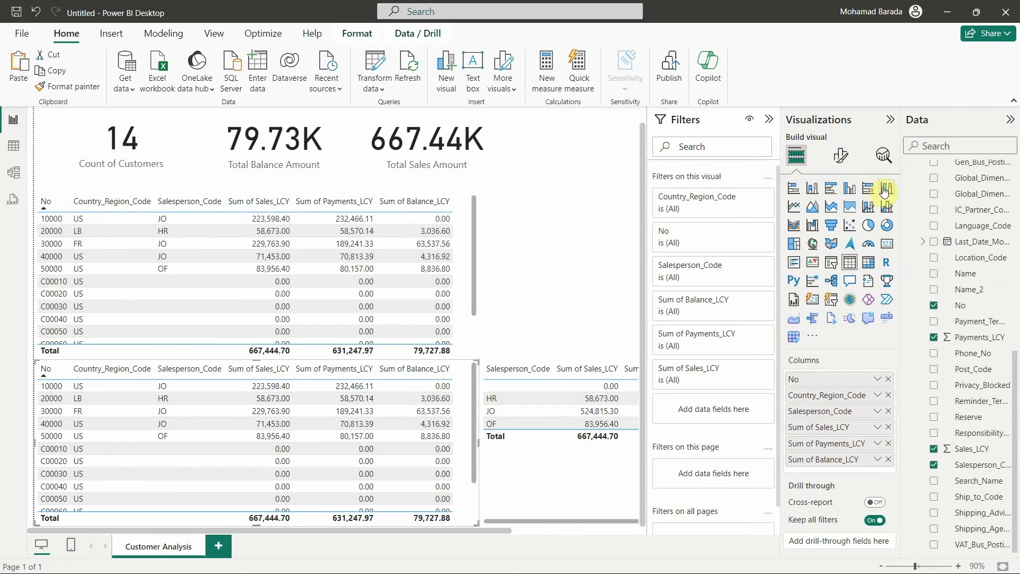
left_click(848, 189)
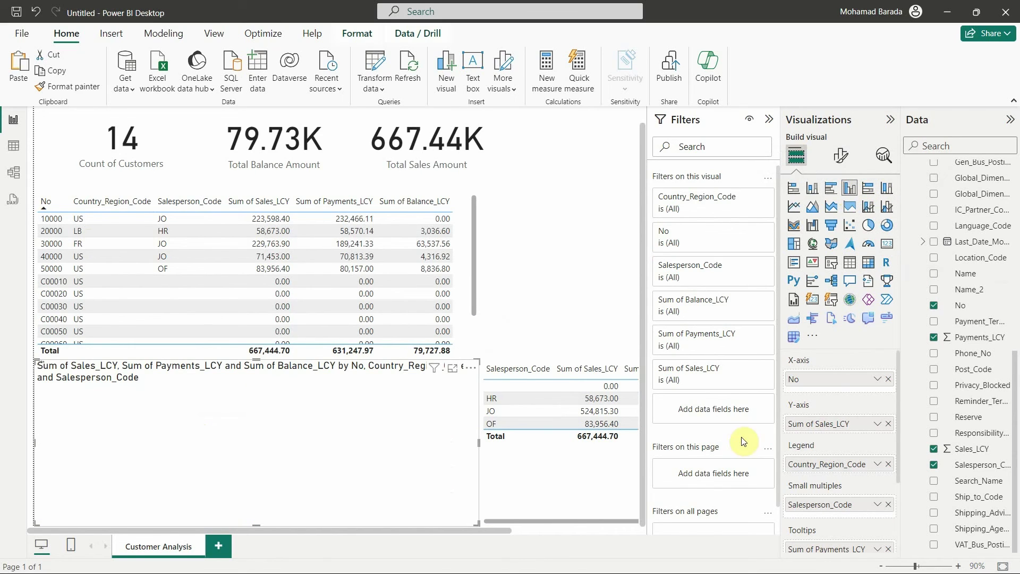
left_click(886, 381)
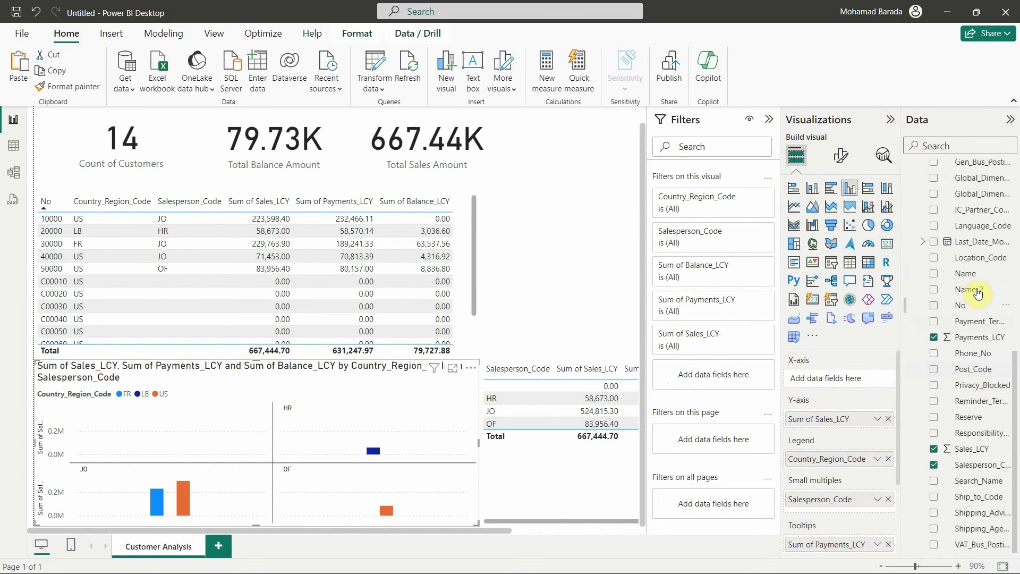
left_click_drag(966, 273, 844, 380)
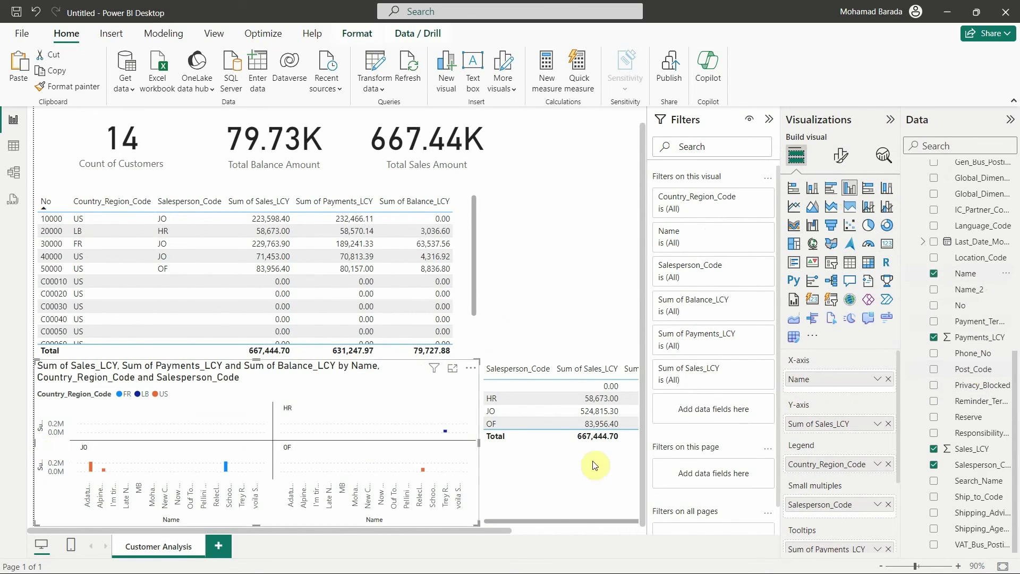
- Clear the chart's legend and small multiples, and move the Payments_LCY and Balance_LCY sums from the tooltips to the Y-axis
left_click(889, 466)
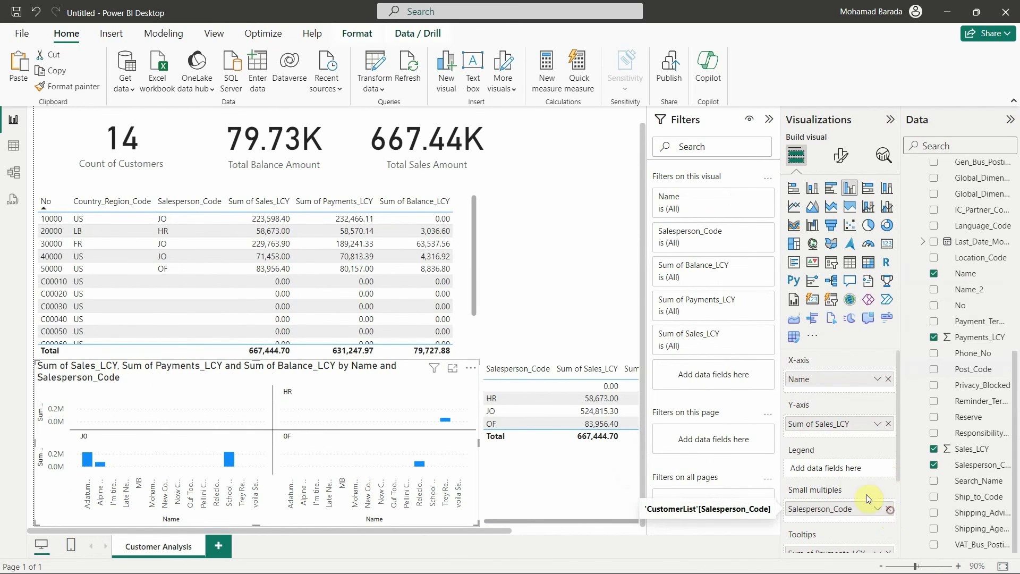
left_click(889, 509)
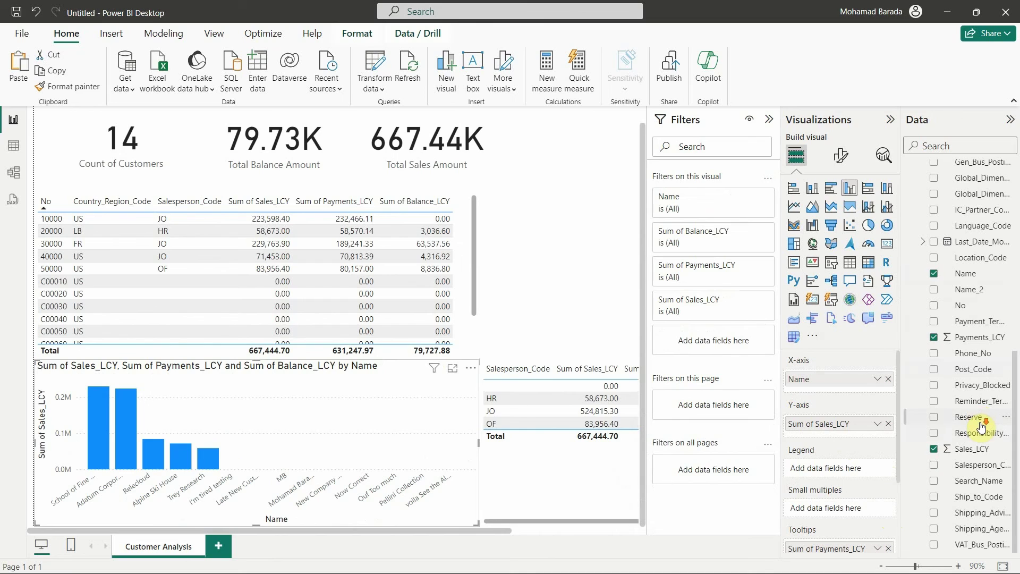
scroll(981, 427, "up", 3)
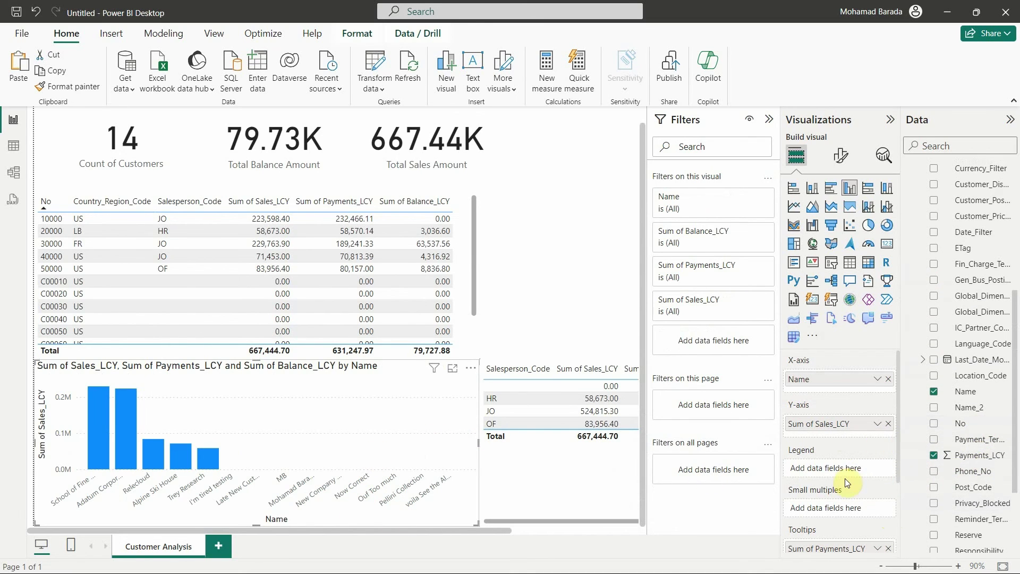
scroll(846, 481, "down", 2)
left_click_drag(826, 487, 844, 379)
left_click_drag(844, 505, 786, 436)
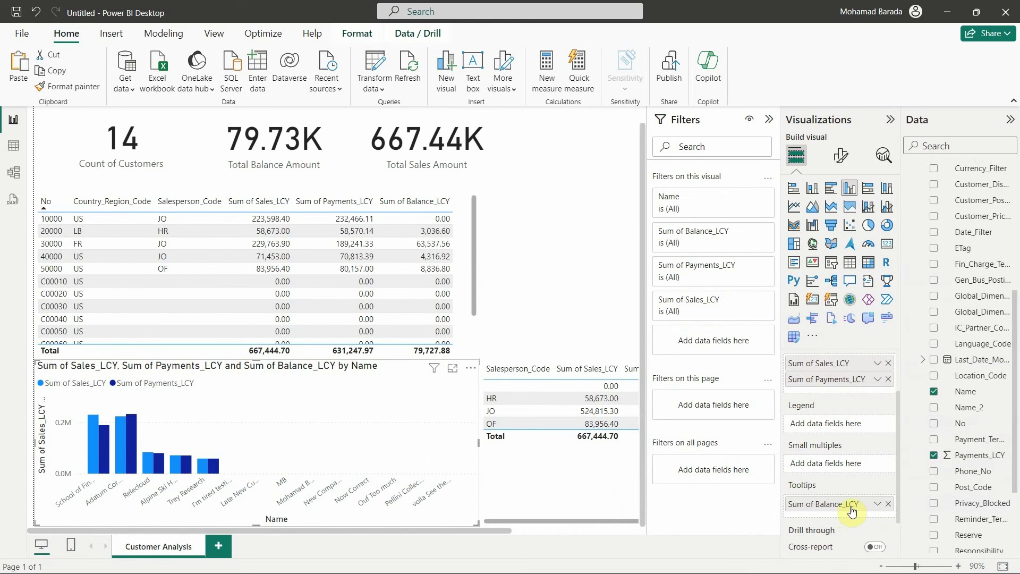
left_click_drag(847, 504, 851, 390)
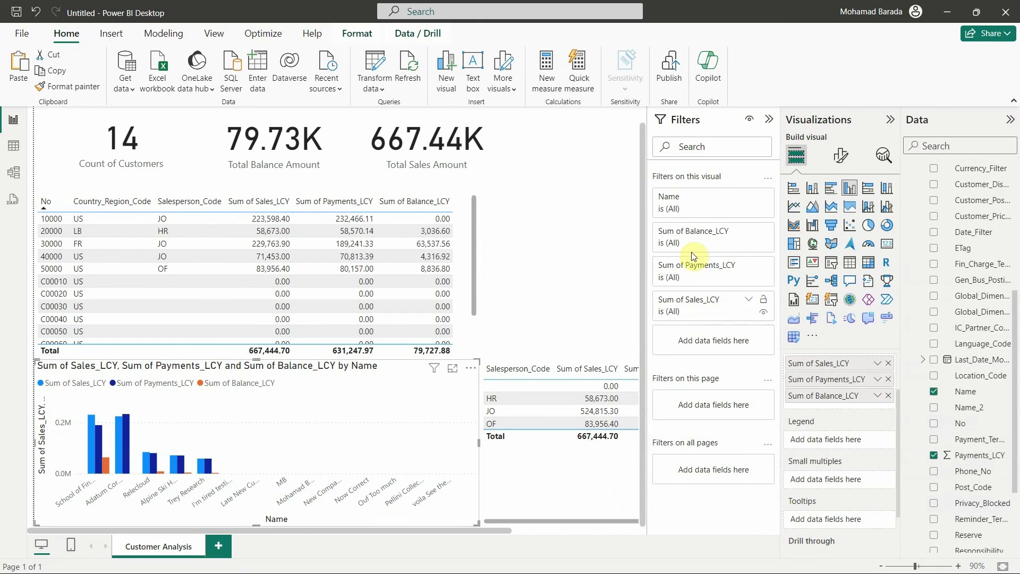
- Filter the column chart's Name field with a Top N filter showing the top 5 by sum of Sales_LCY
mouse_move(706, 201)
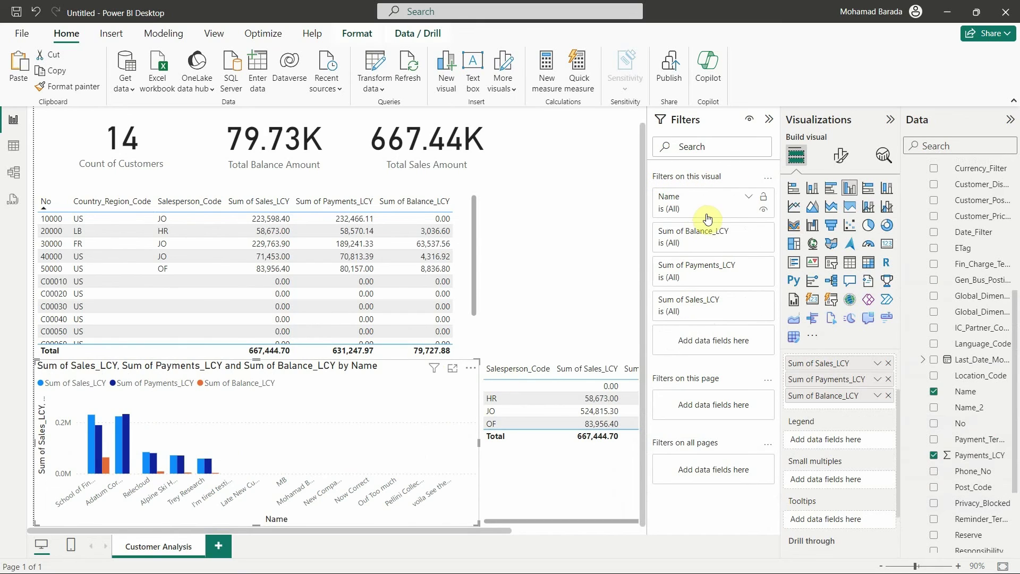
left_click(749, 197)
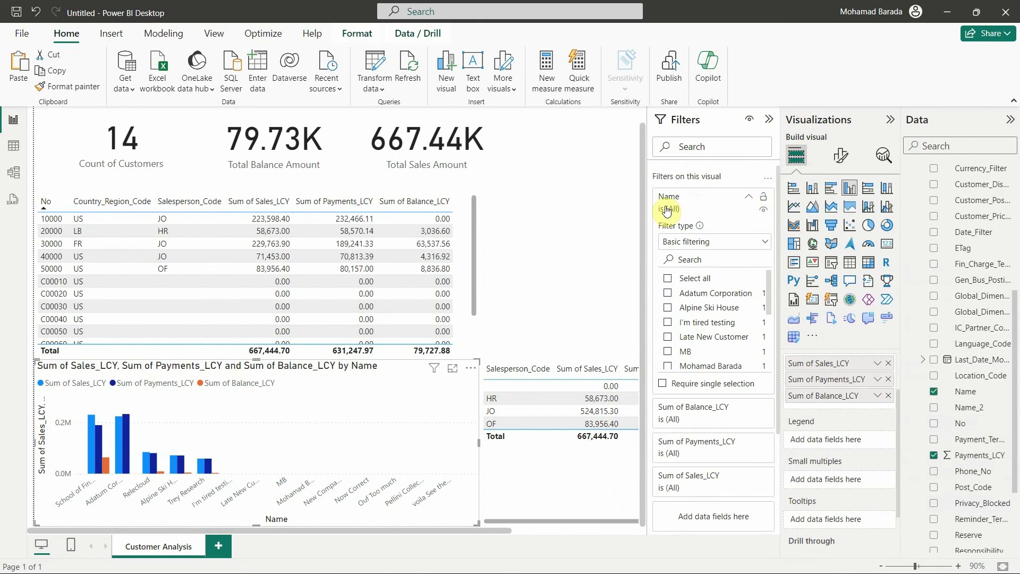
left_click(719, 245)
left_click(693, 292)
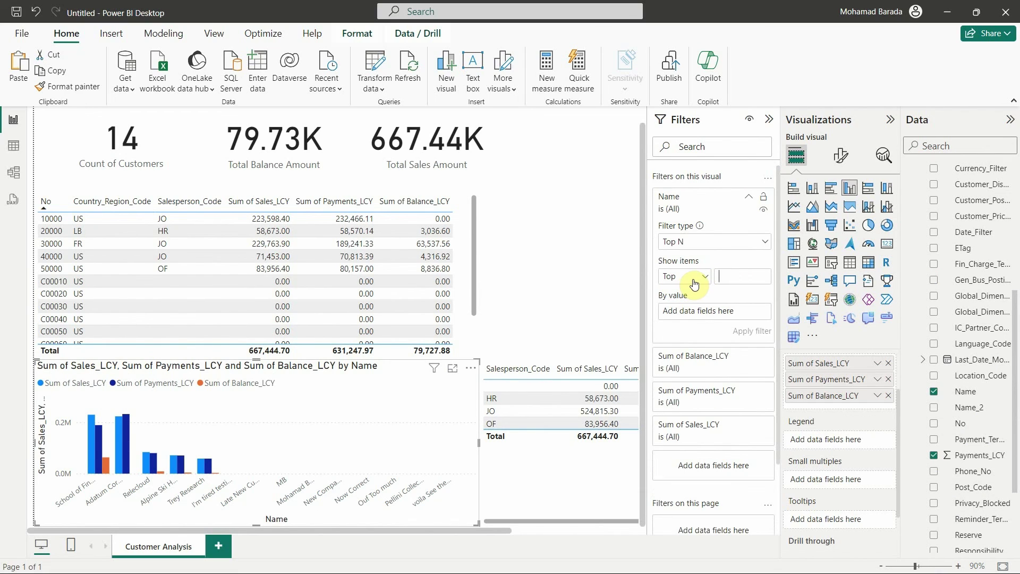
left_click(739, 276)
type("5")
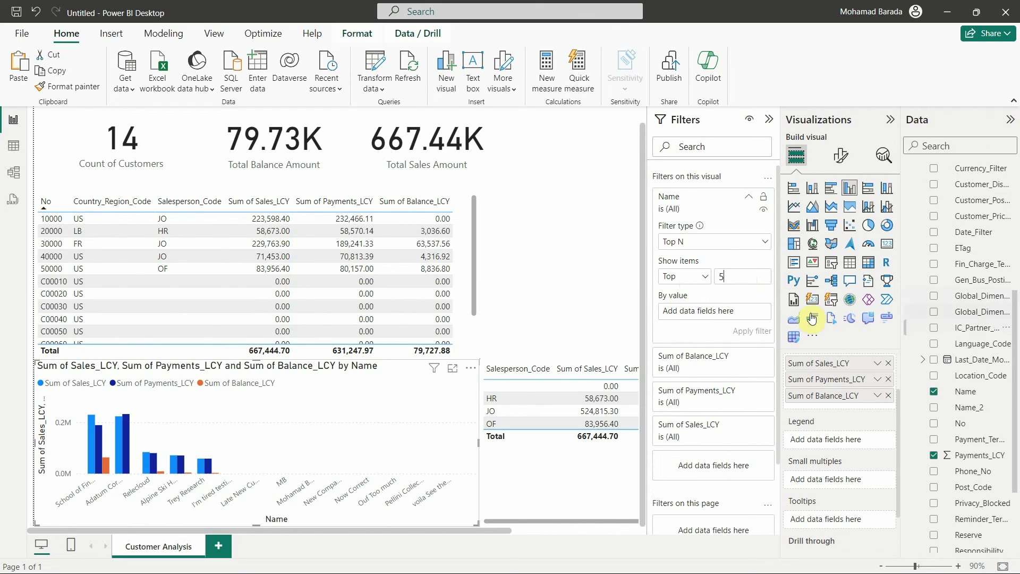
scroll(970, 357, "up", 5)
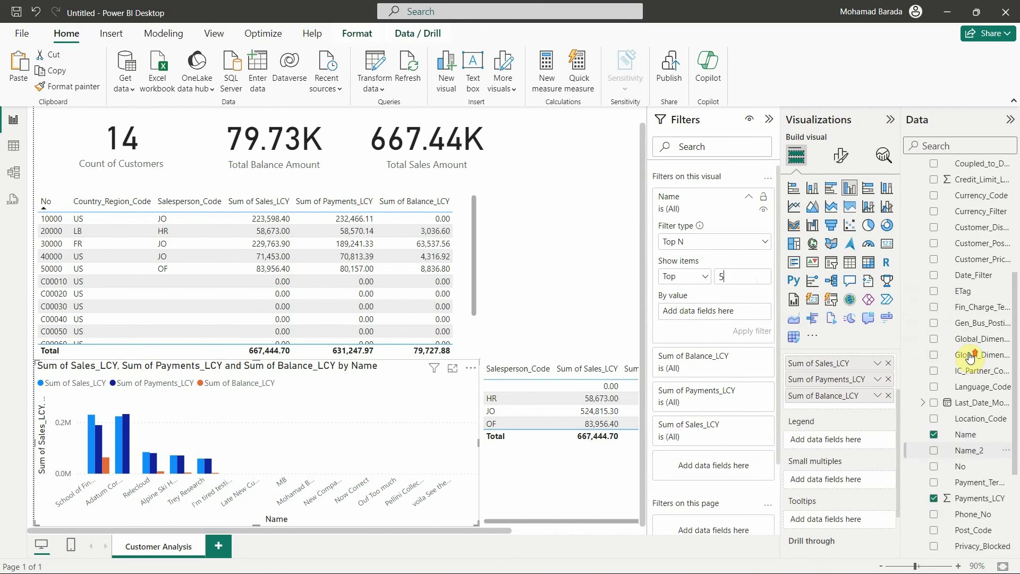
scroll(969, 357, "down", 7)
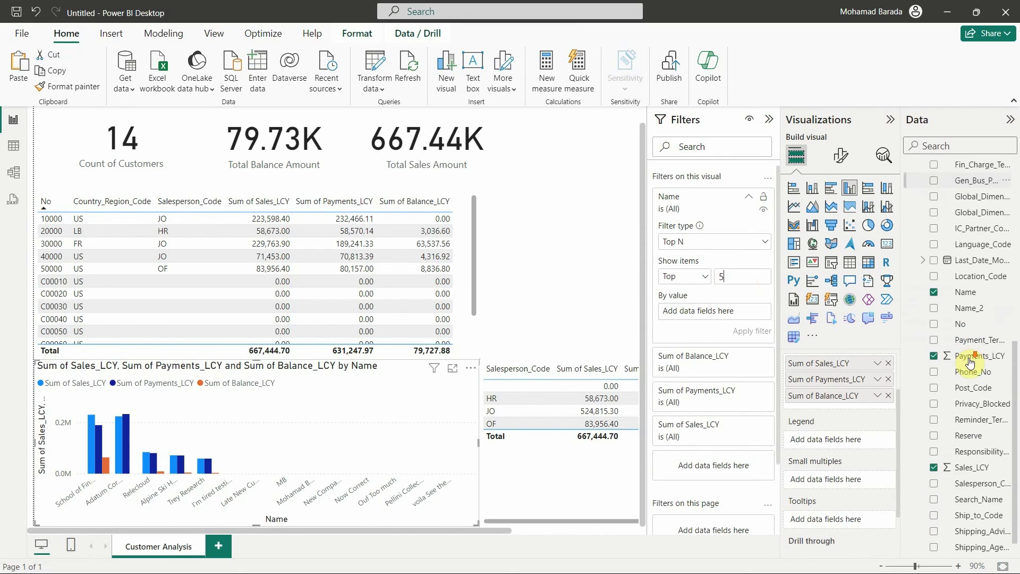
left_click_drag(970, 448, 731, 314)
left_click(751, 330)
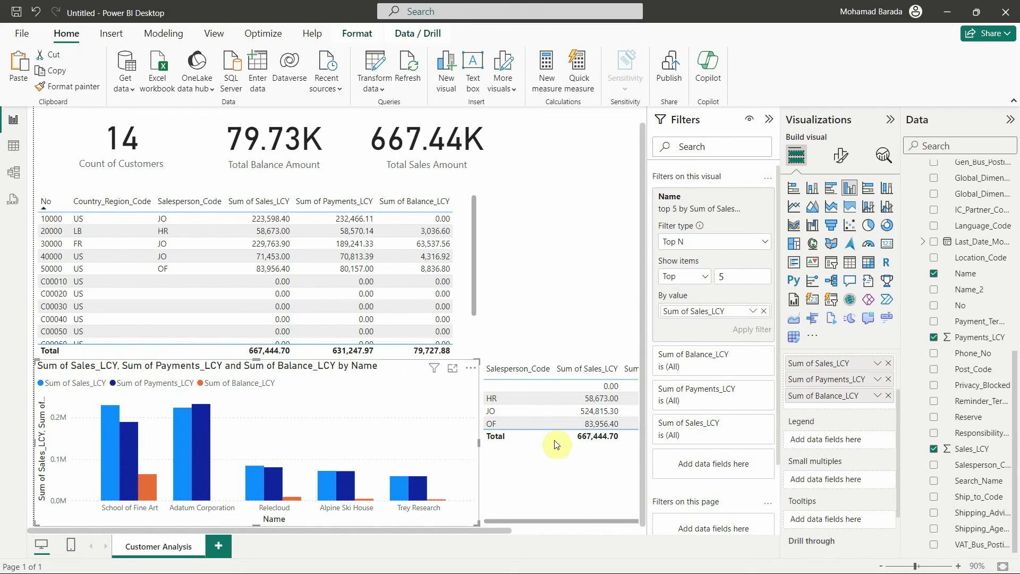
- Add No and Name as page-level filters for the Customer Analysis page
left_click(583, 244)
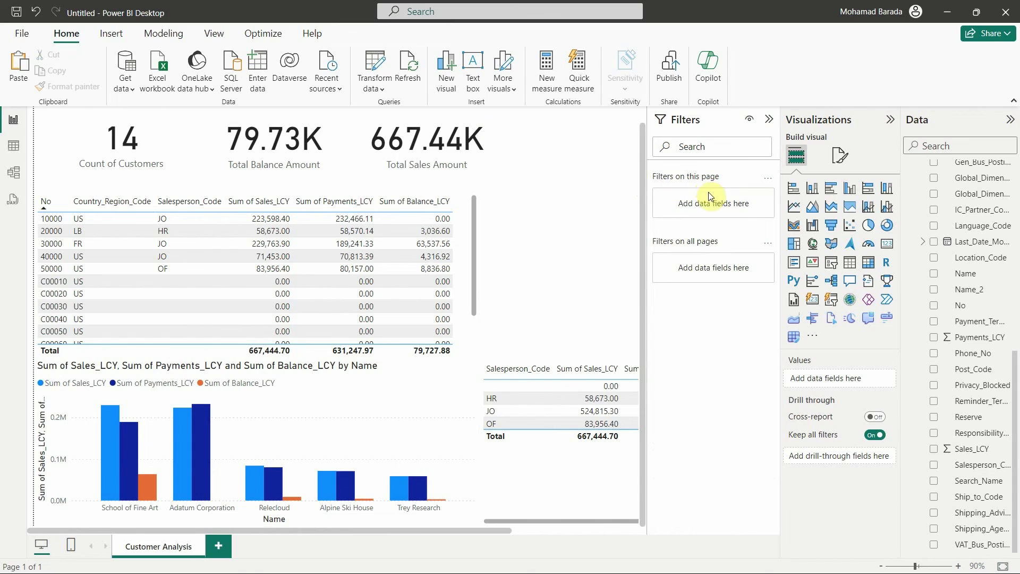
left_click_drag(967, 305, 750, 199)
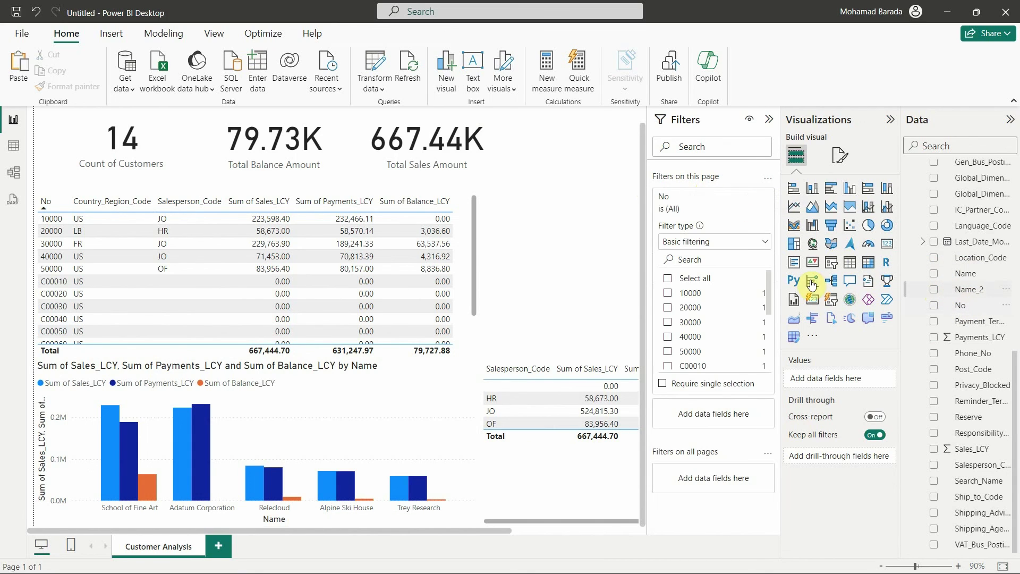
left_click(734, 196)
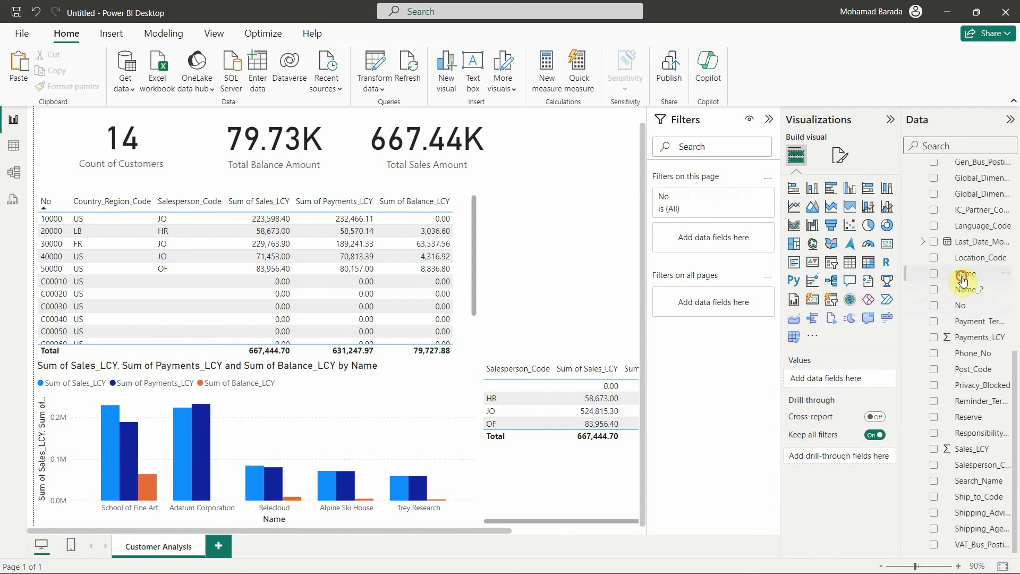
left_click_drag(965, 273, 732, 248)
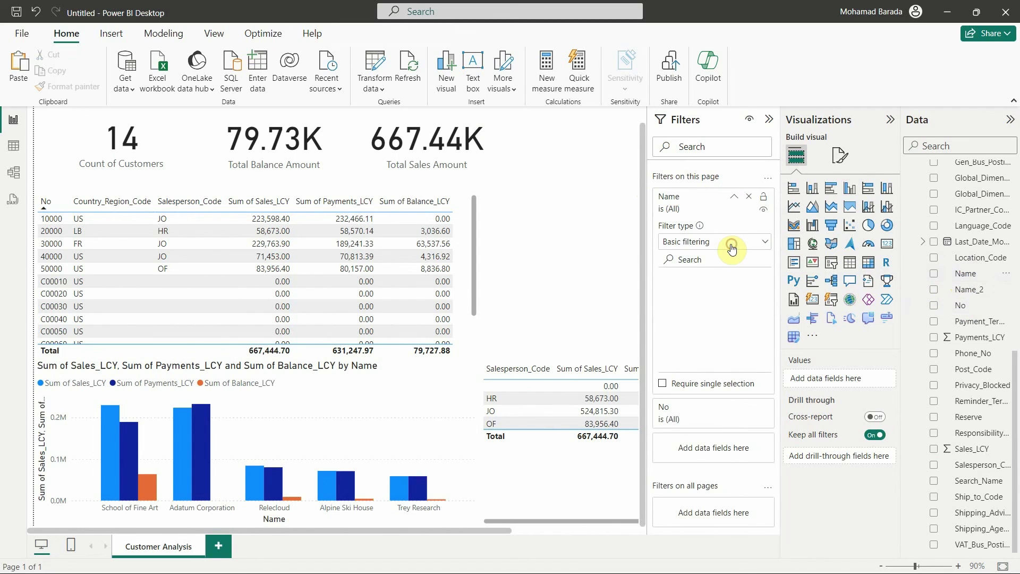
left_click(733, 196)
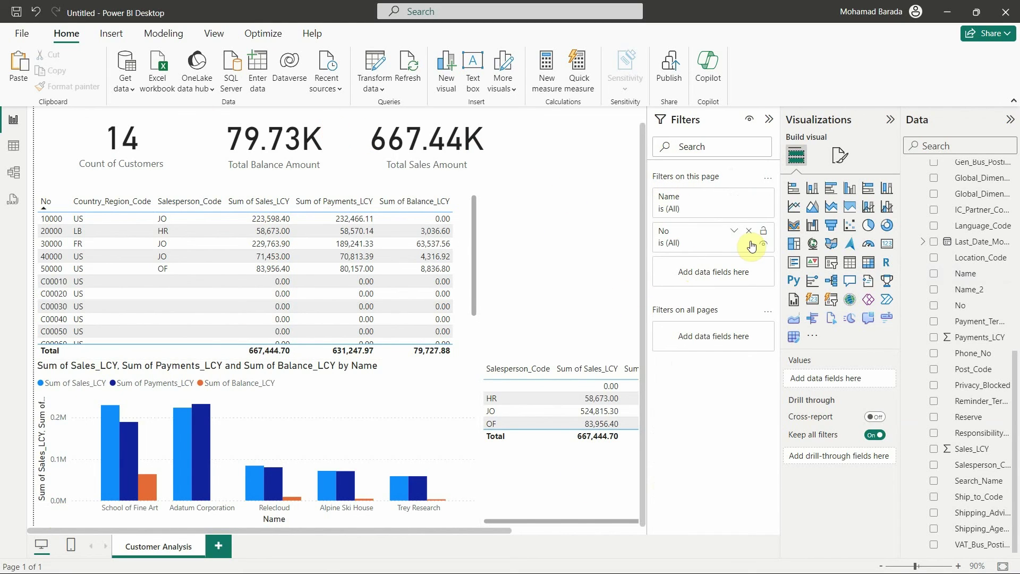
- Check how filtering the page to No 10000 affects all visuals, and clear that filter value
left_click(736, 231)
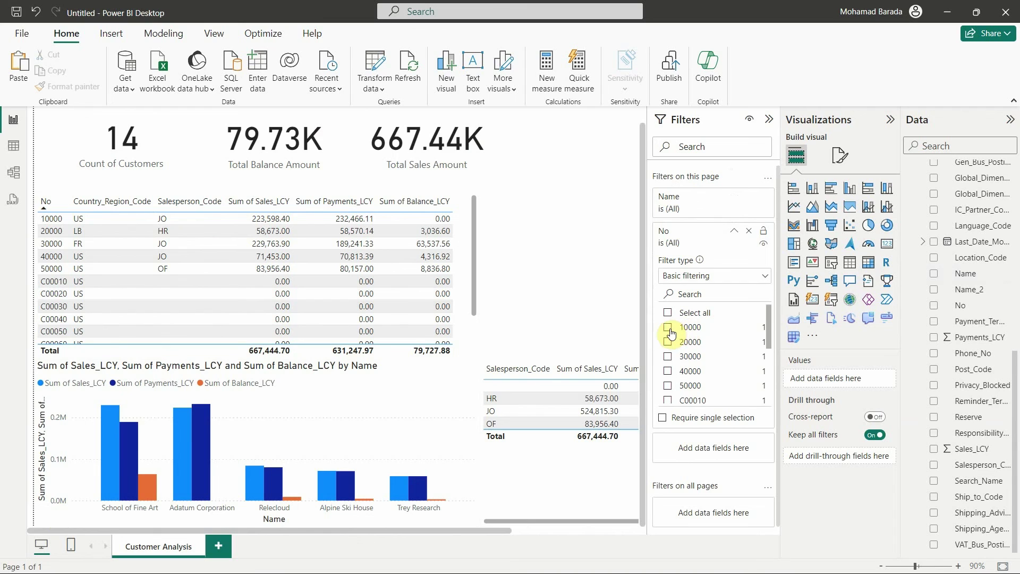
left_click(670, 329)
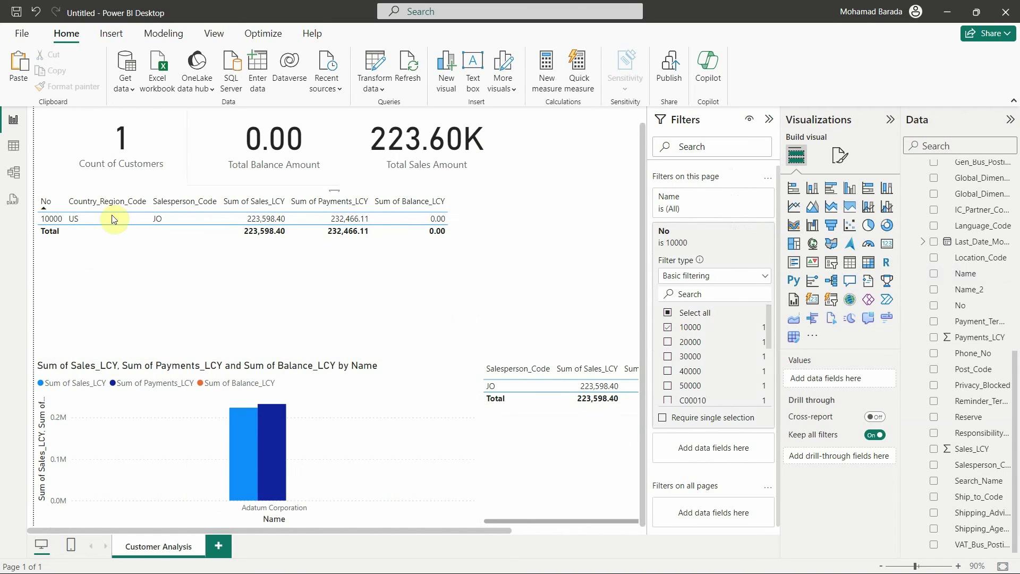
left_click(668, 327)
left_click(734, 233)
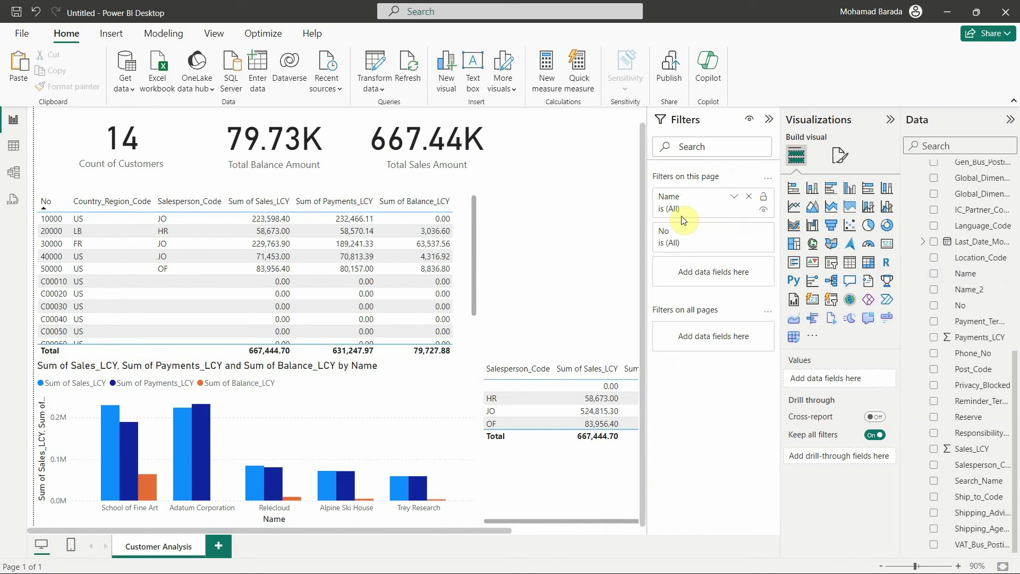
- Add a slicer for Country_Region_Code beside the summary cards and narrow it so it does not cover them
left_click(832, 264)
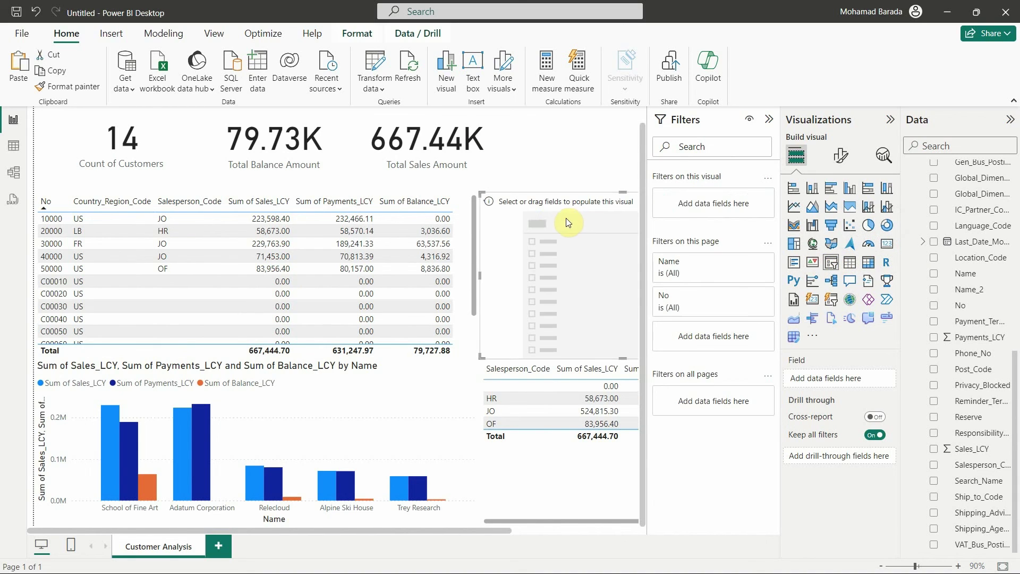
left_click_drag(545, 194, 545, 117)
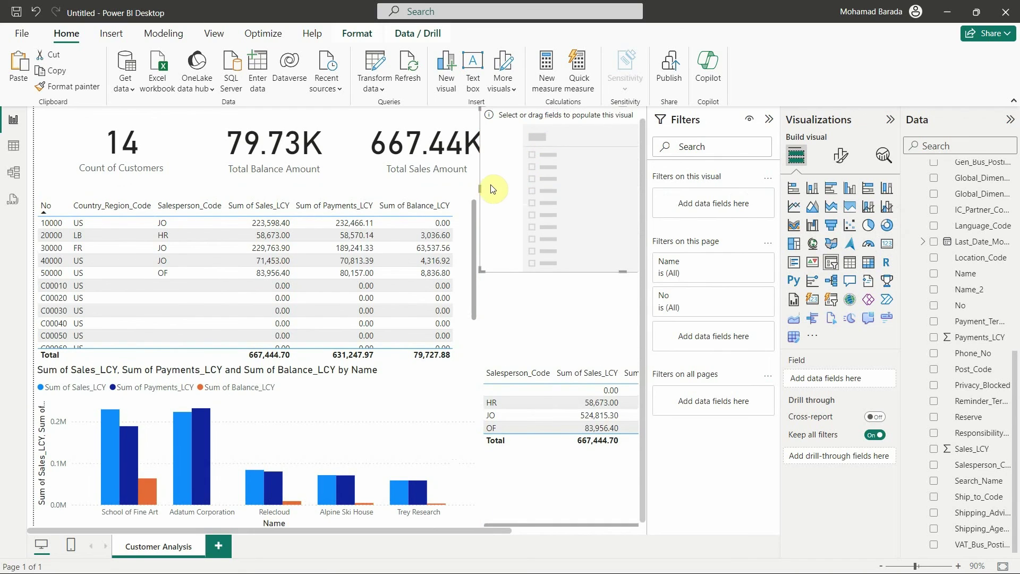
left_click_drag(480, 189, 536, 191)
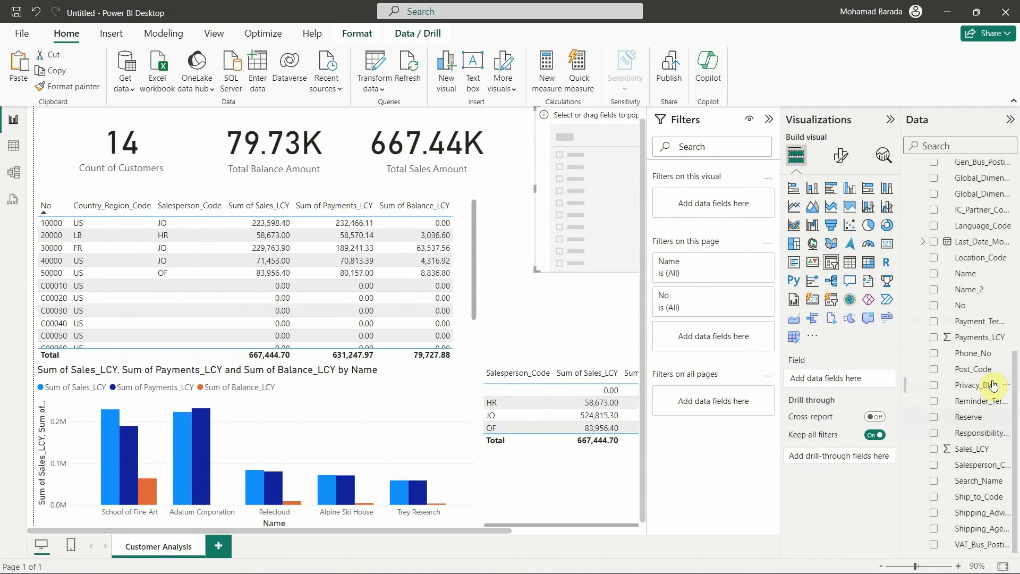
scroll(988, 345, "up", 6)
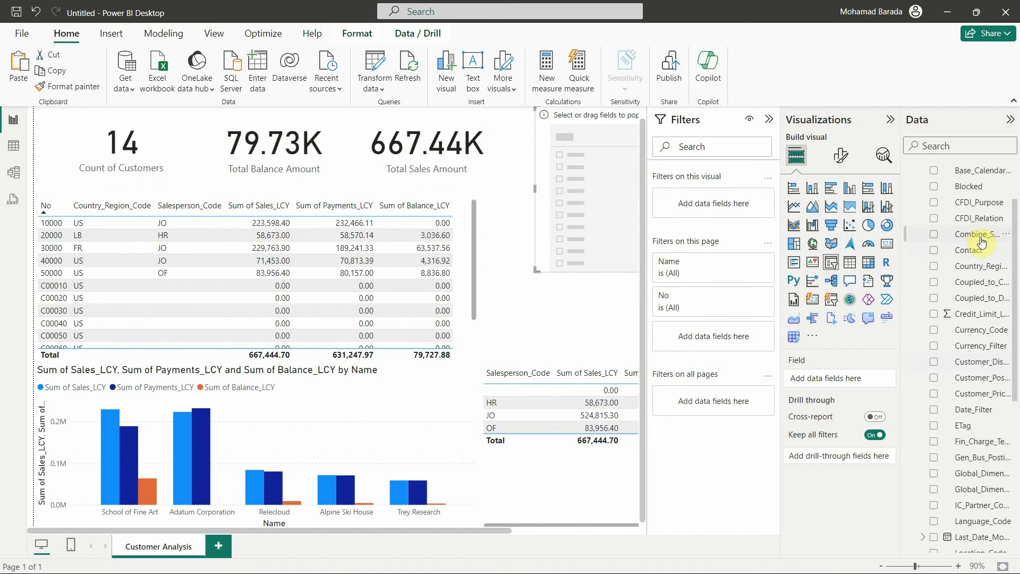
left_click_drag(988, 266, 614, 217)
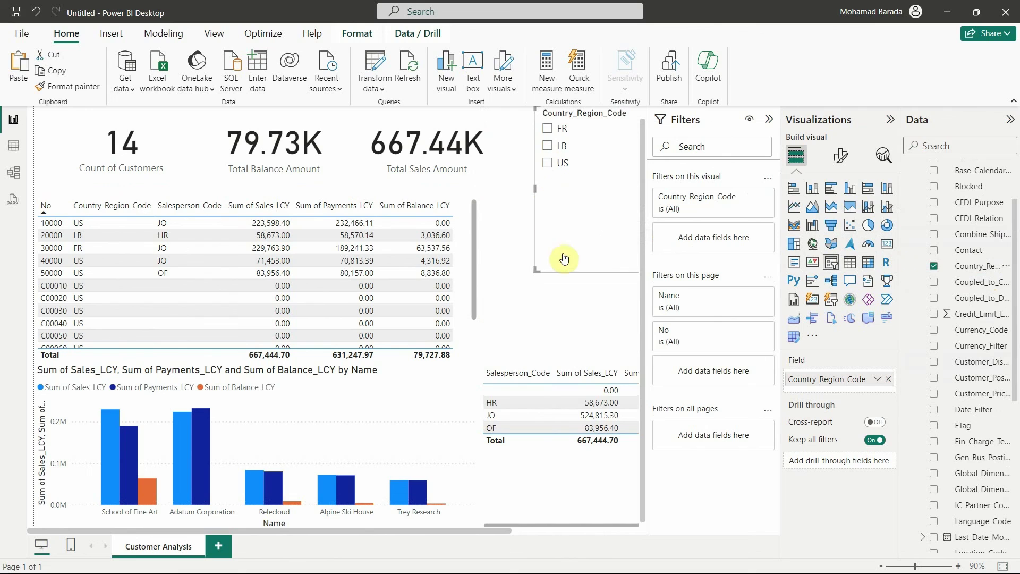
- Shrink the country slicer to fit its list of codes and place it in the report page's upper-right corner
left_click_drag(504, 529, 616, 533)
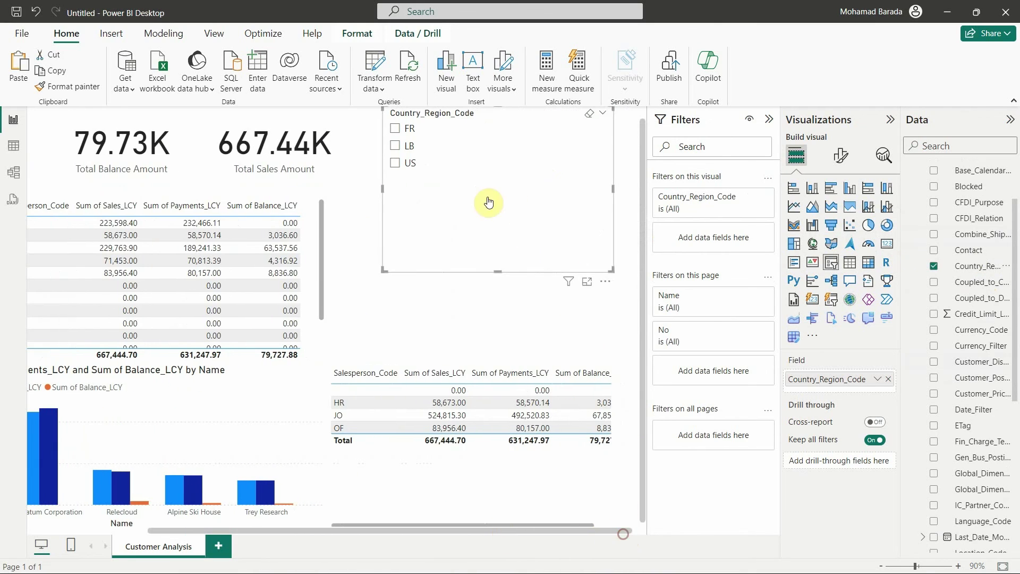
left_click_drag(496, 270, 497, 208)
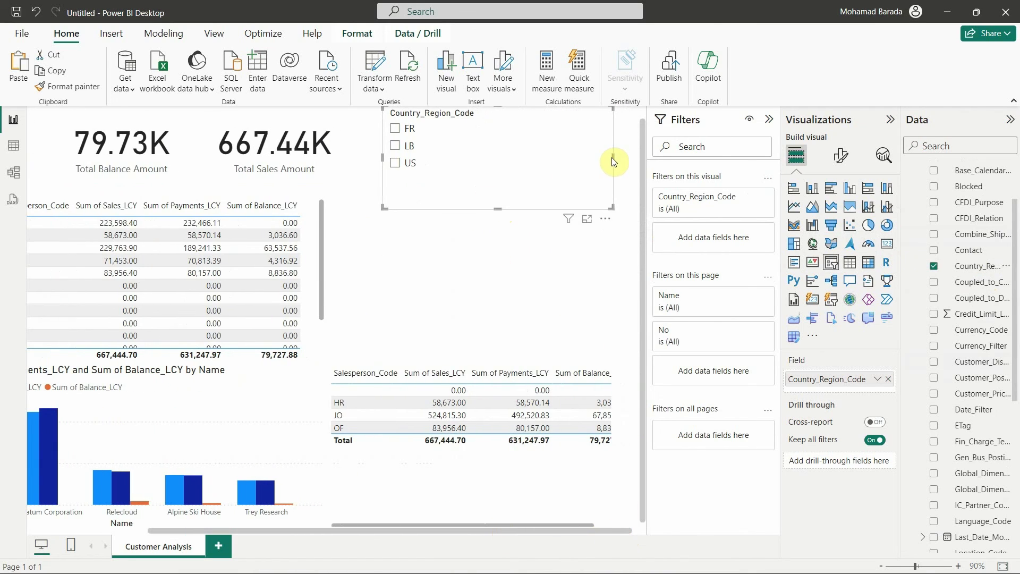
left_click_drag(382, 156, 536, 156)
left_click_drag(609, 185, 594, 196)
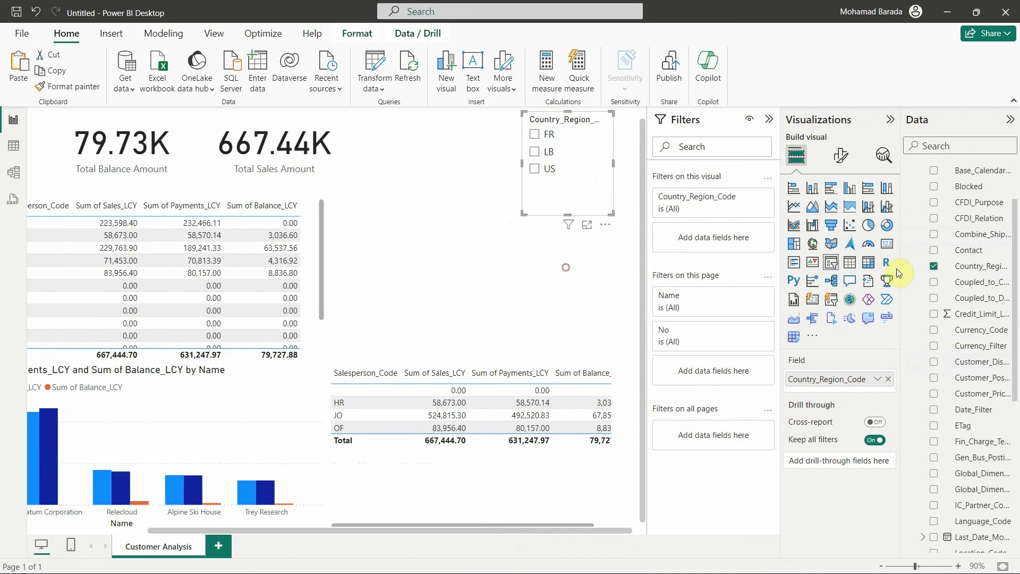
- Add a Salesperson_Code slicer directly below the country slicer, shrink it, and align its left edge with that slicer
left_click(831, 262)
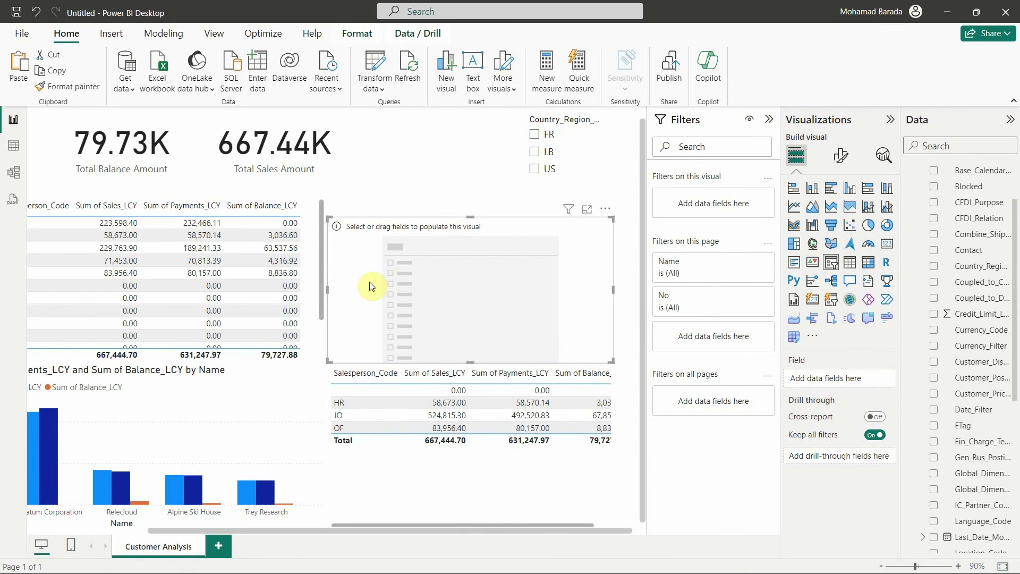
left_click_drag(330, 288, 486, 290)
left_click_drag(585, 295, 585, 269)
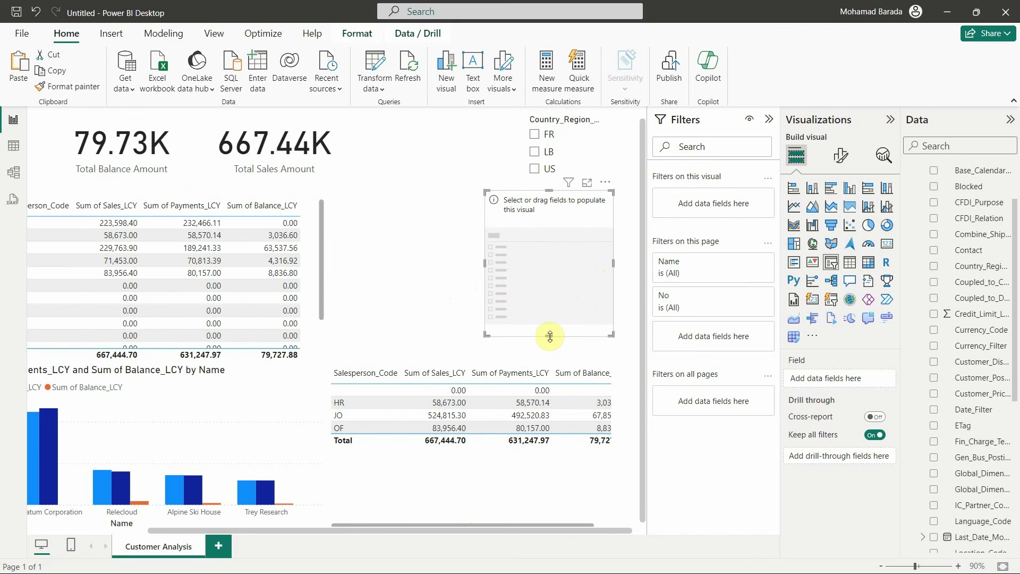
left_click_drag(550, 337, 552, 302)
scroll(989, 446, "down", 6)
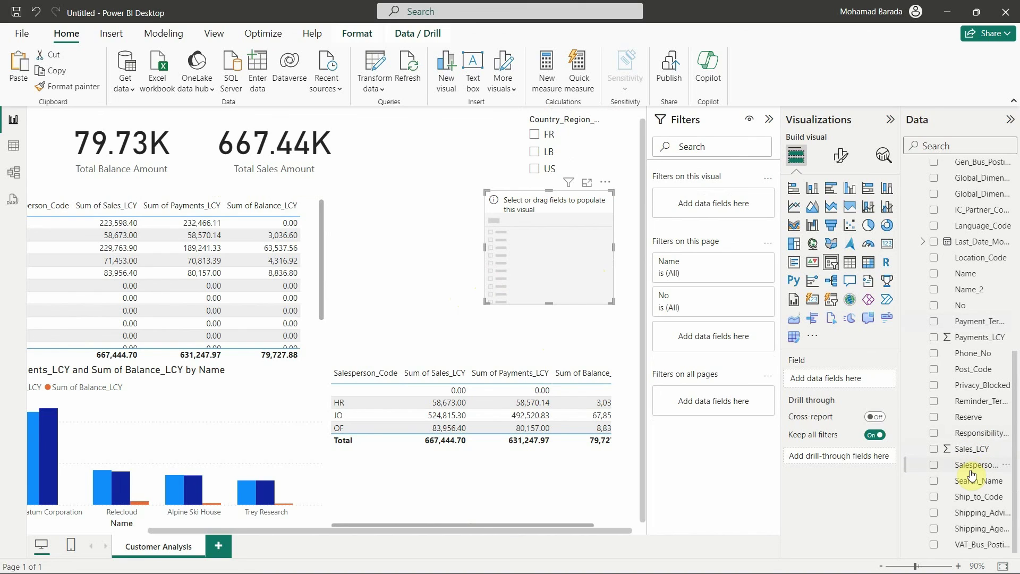
left_click_drag(975, 465, 560, 263)
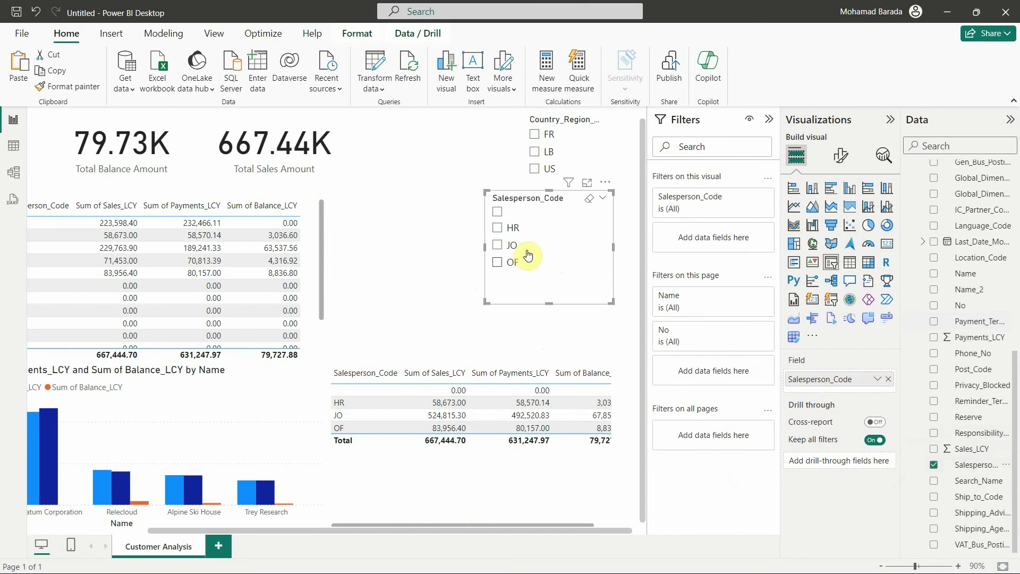
left_click_drag(484, 248, 522, 248)
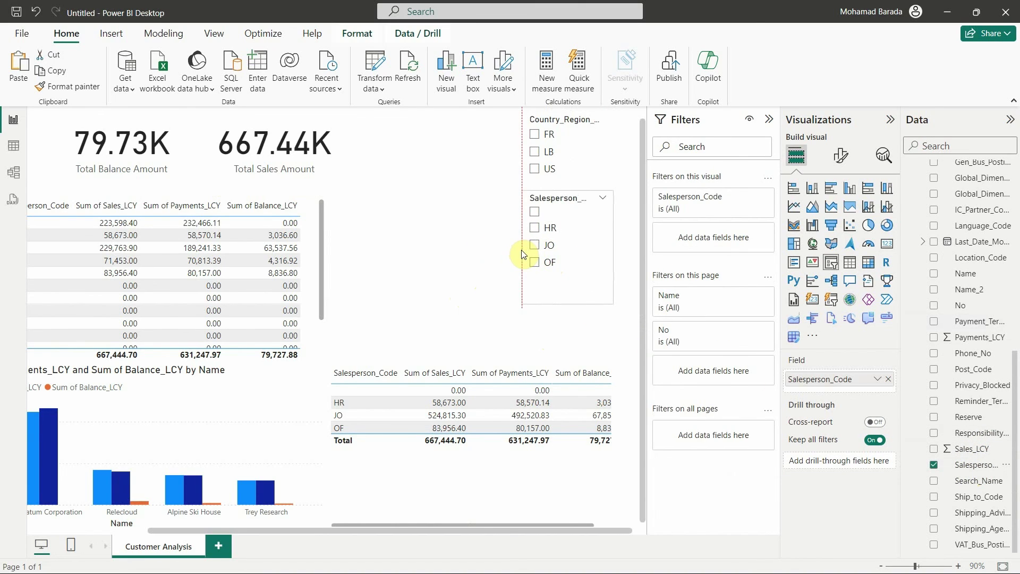
left_click_drag(613, 245, 629, 245)
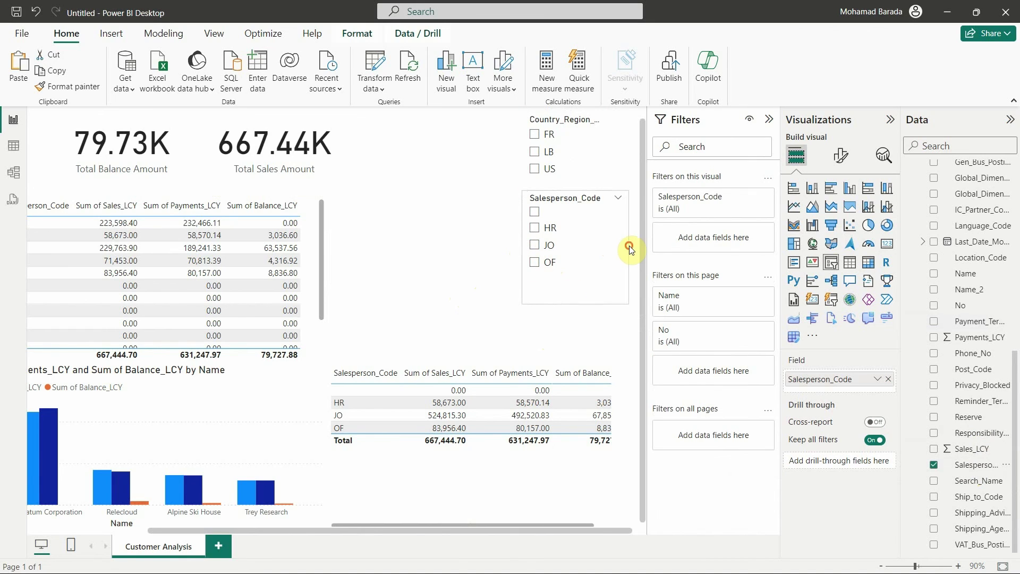
- Check how selecting JO in the salesperson slicer filters the whole report, and clear the selection
left_click(533, 244)
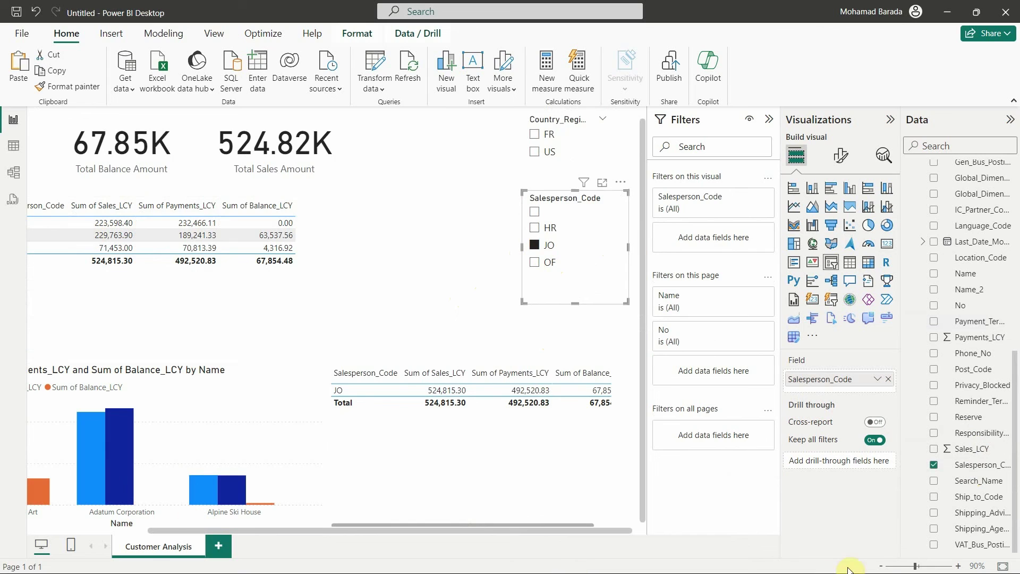
left_click(880, 565)
left_click(881, 566)
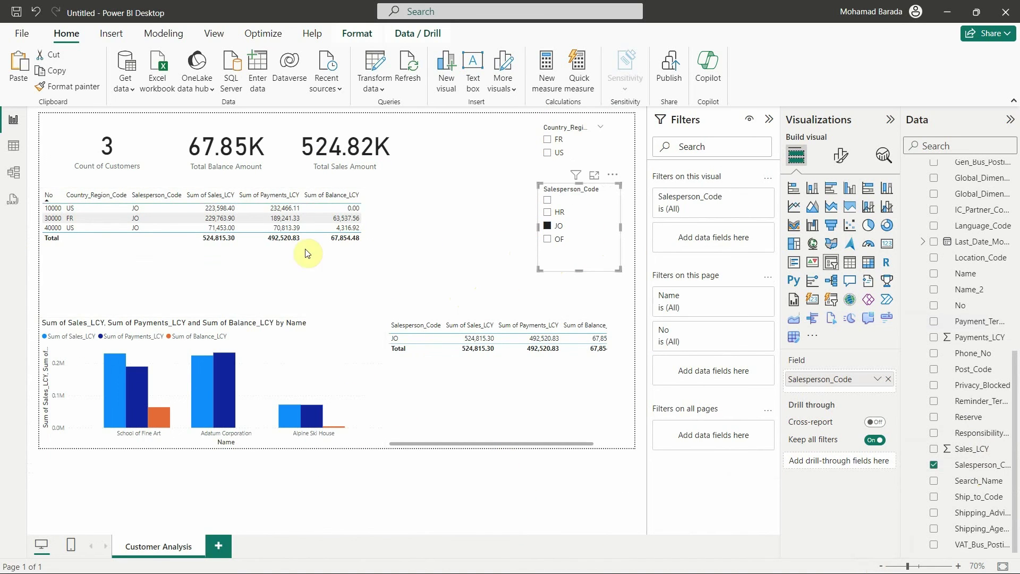
left_click(602, 190)
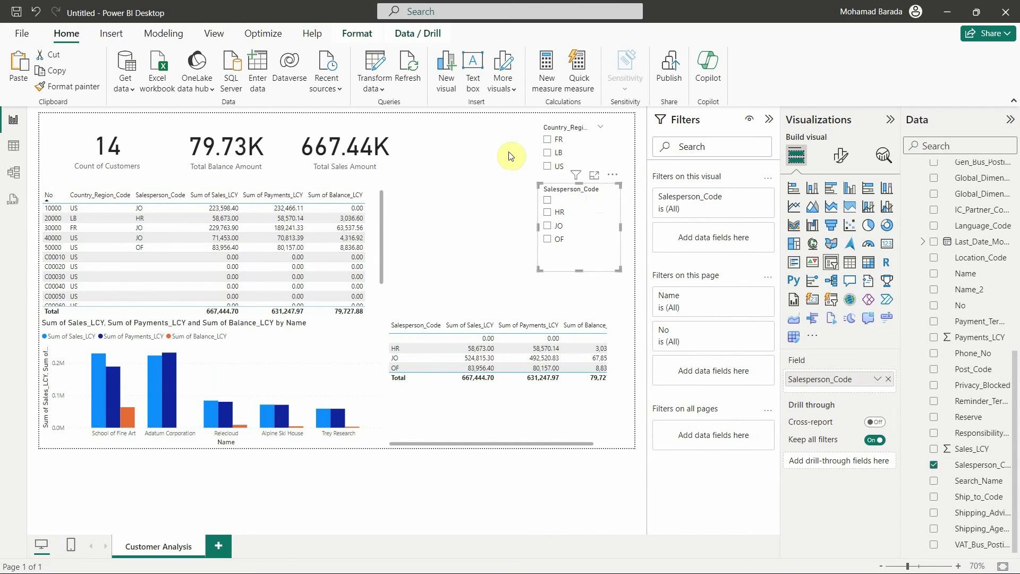
- Check how FR in the country slicer filters the visuals, clear the selection, and undo the last action
left_click(548, 141)
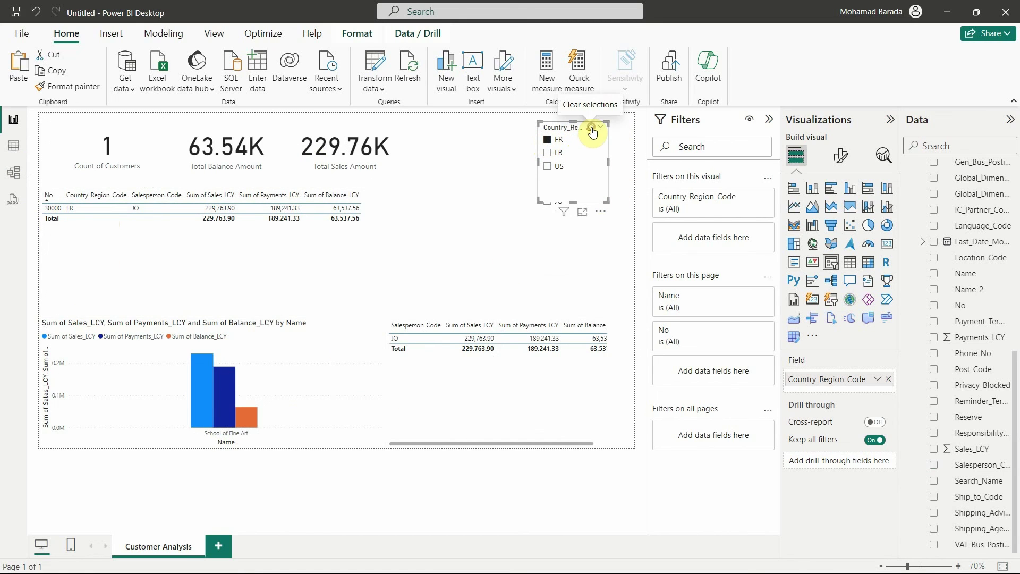
left_click(592, 130)
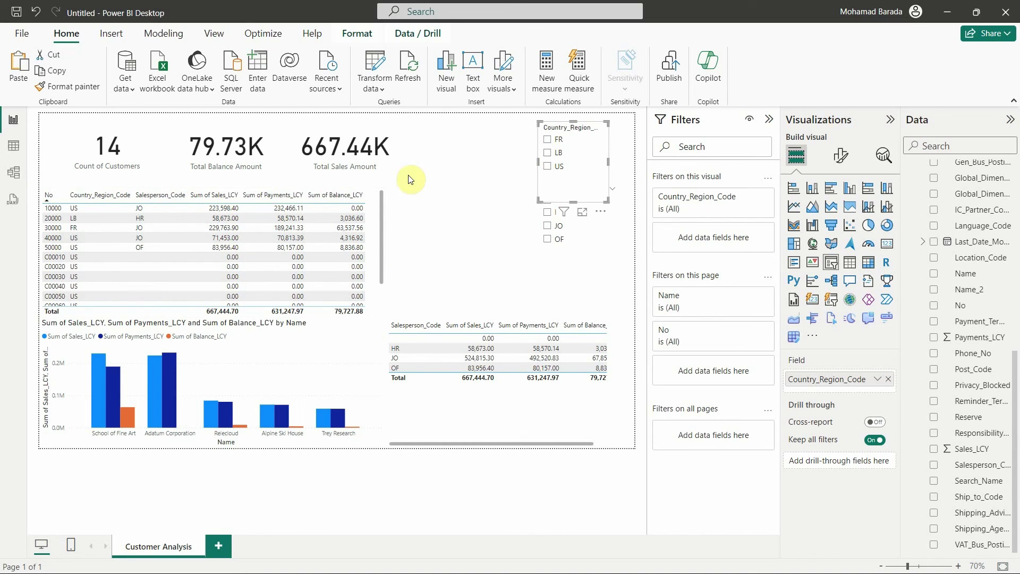
left_click(27, 17)
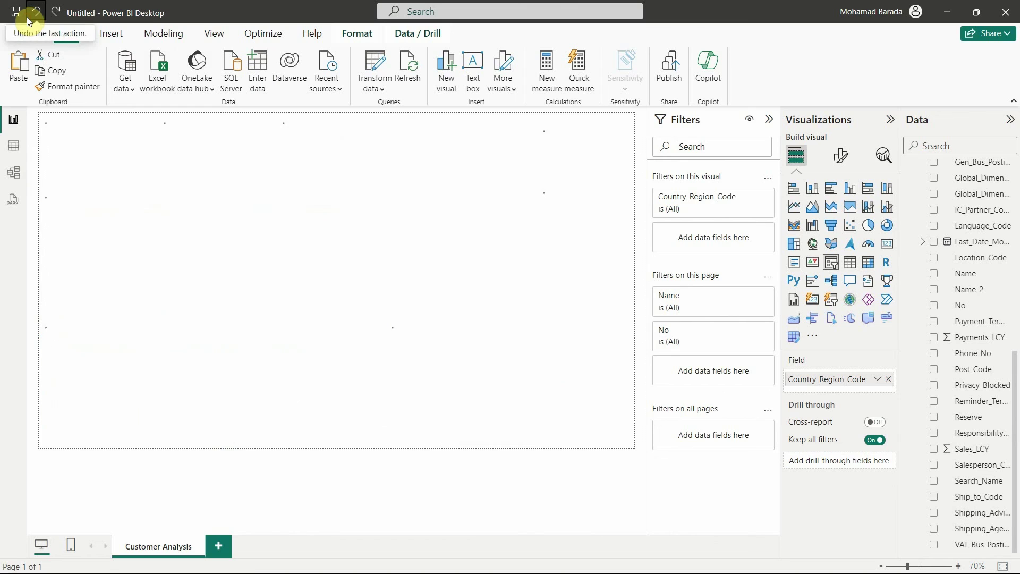
- Redo the last undone action and save the report as NewSalesReportForYoutubeVideo in the Power BI Desktop folder
left_click(56, 11)
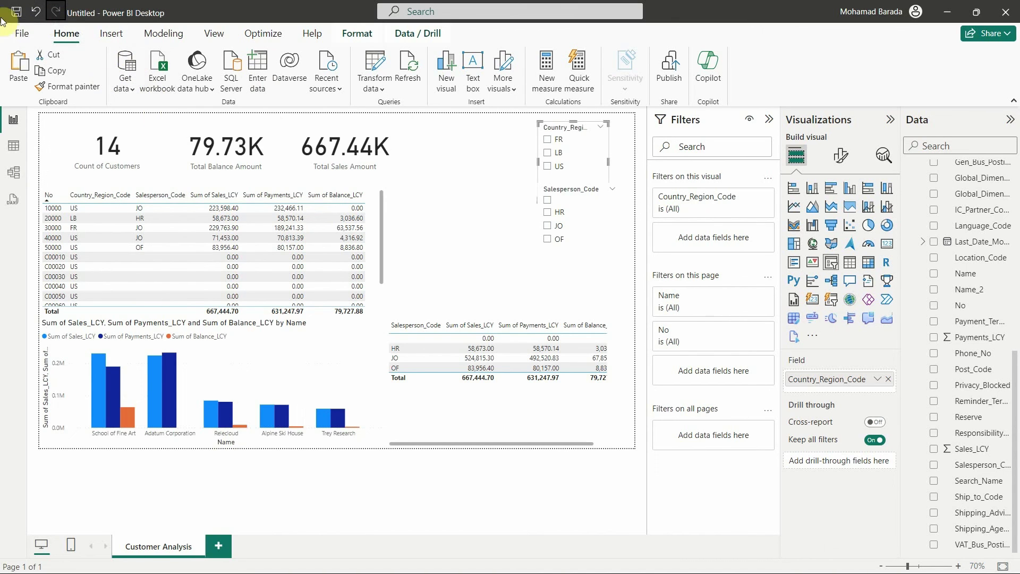
left_click(17, 13)
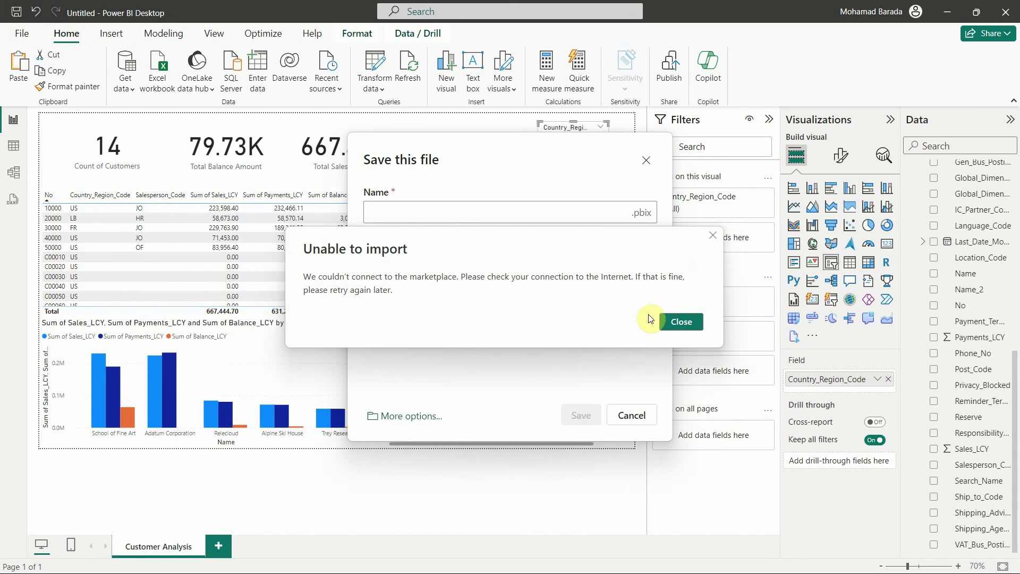
left_click(680, 320)
left_click(510, 272)
left_click(458, 353)
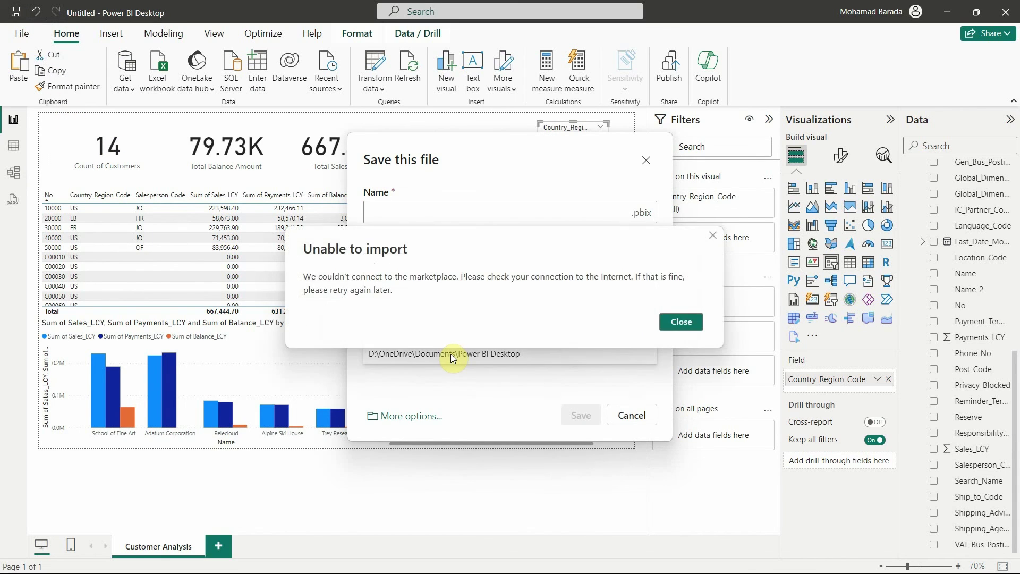
left_click(665, 329)
left_click(552, 350)
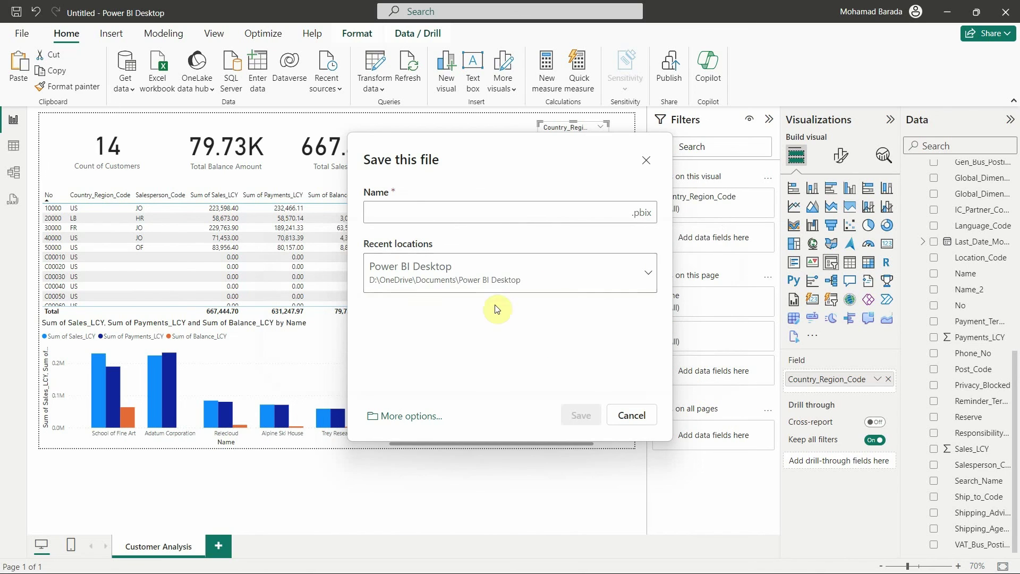
left_click(479, 217)
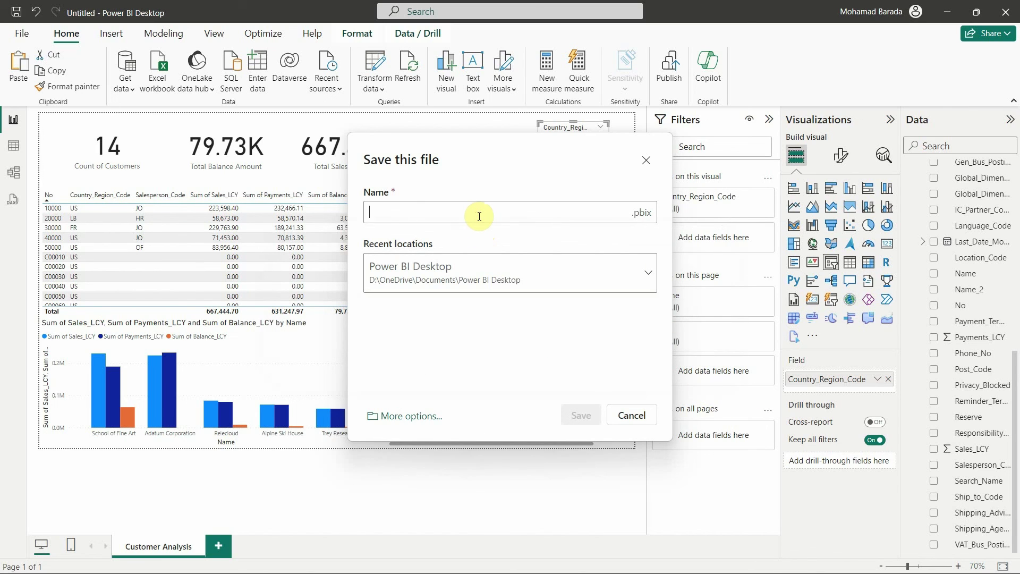
type("NewSalesReportForYoutu")
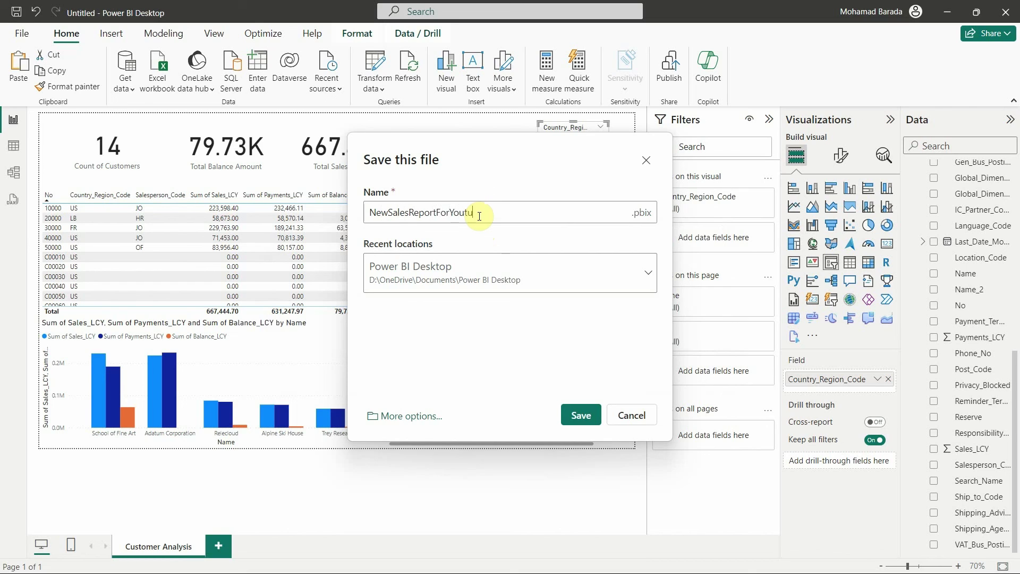
type("beVideo")
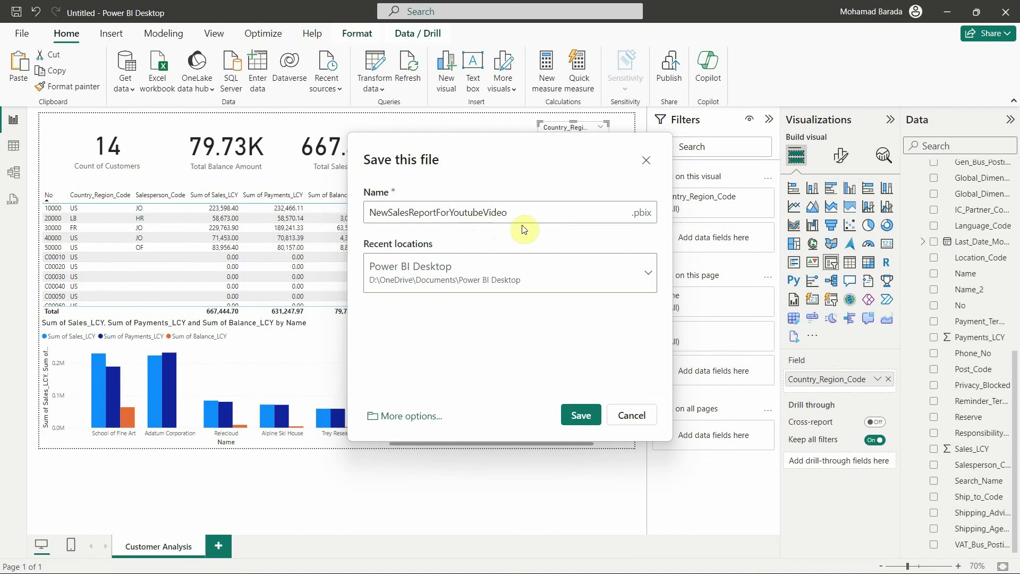
left_click(581, 424)
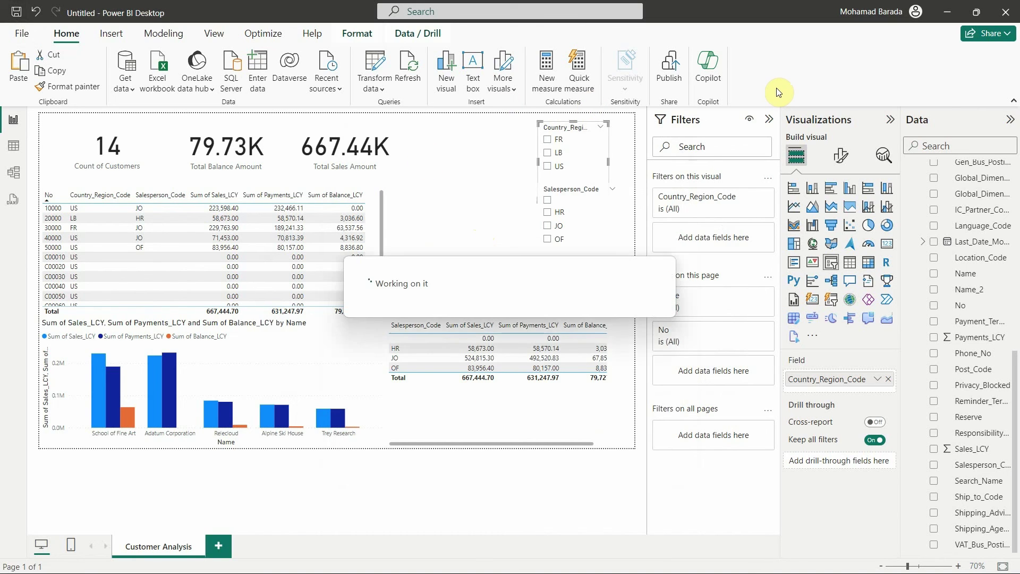
- Connect the computer to the CrazyVirus Wi-Fi network and dismiss the sign-in connection error
key("super")
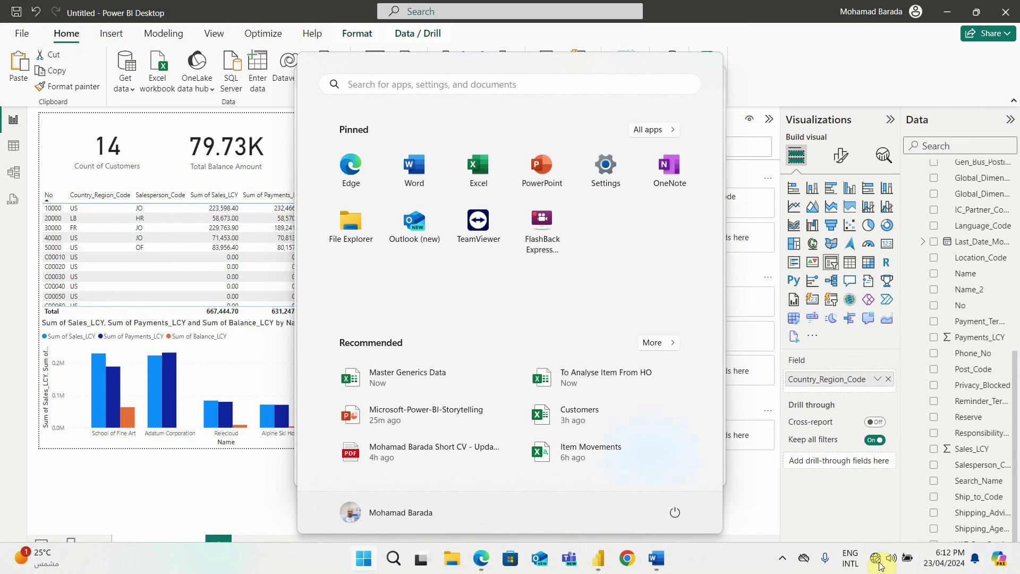
left_click(904, 564)
left_click(840, 303)
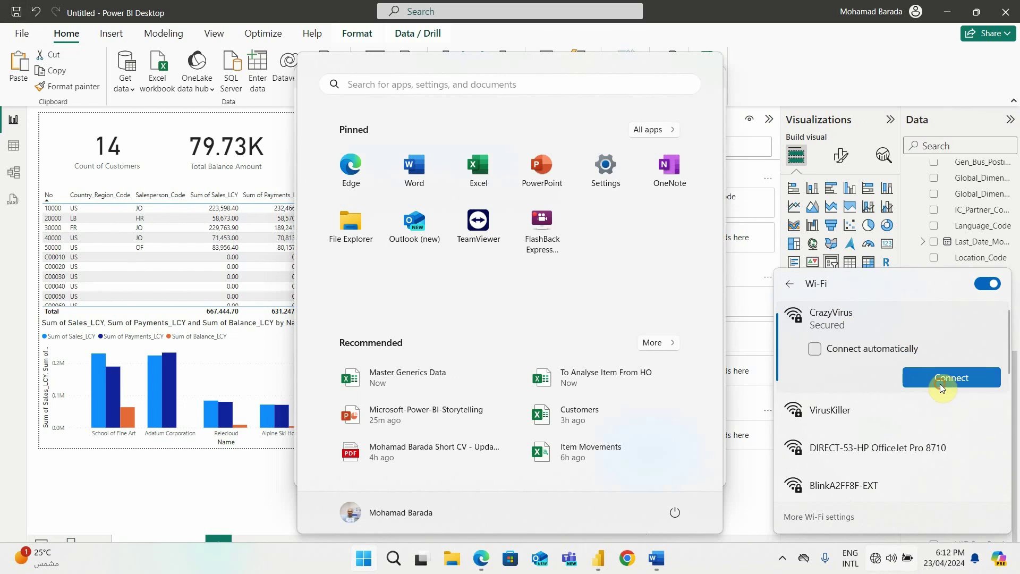
left_click(939, 382)
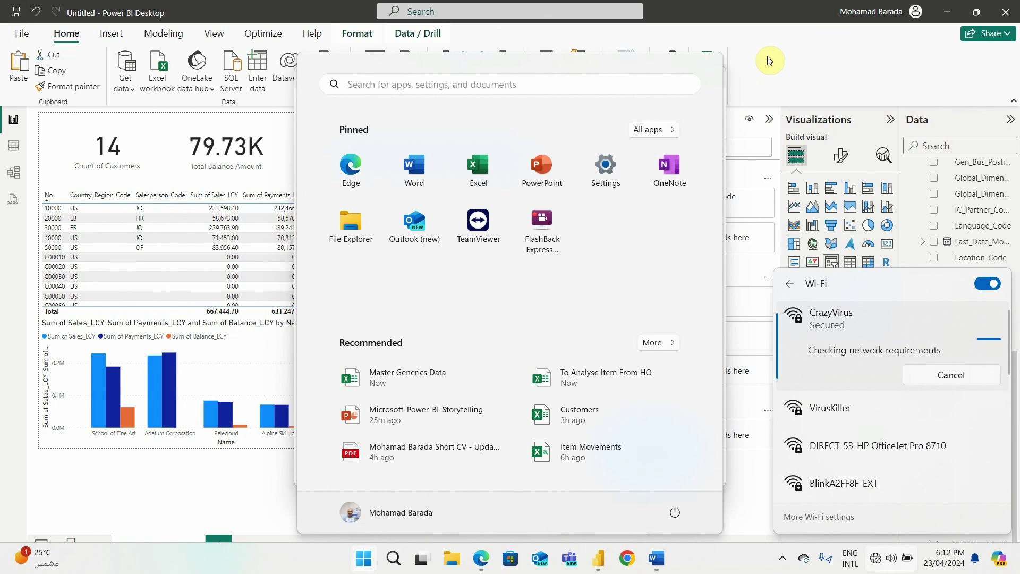
left_click(671, 291)
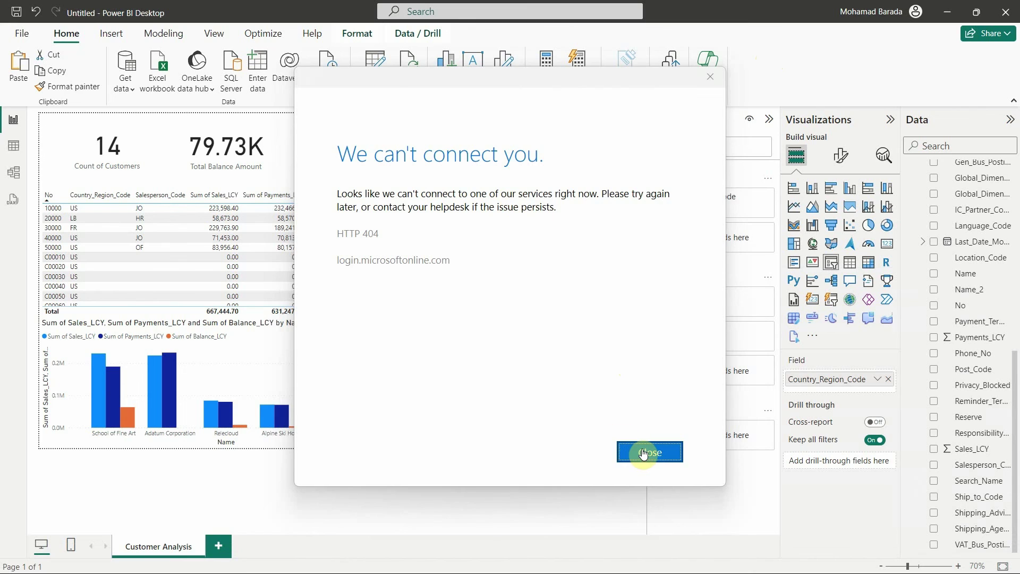
left_click(643, 453)
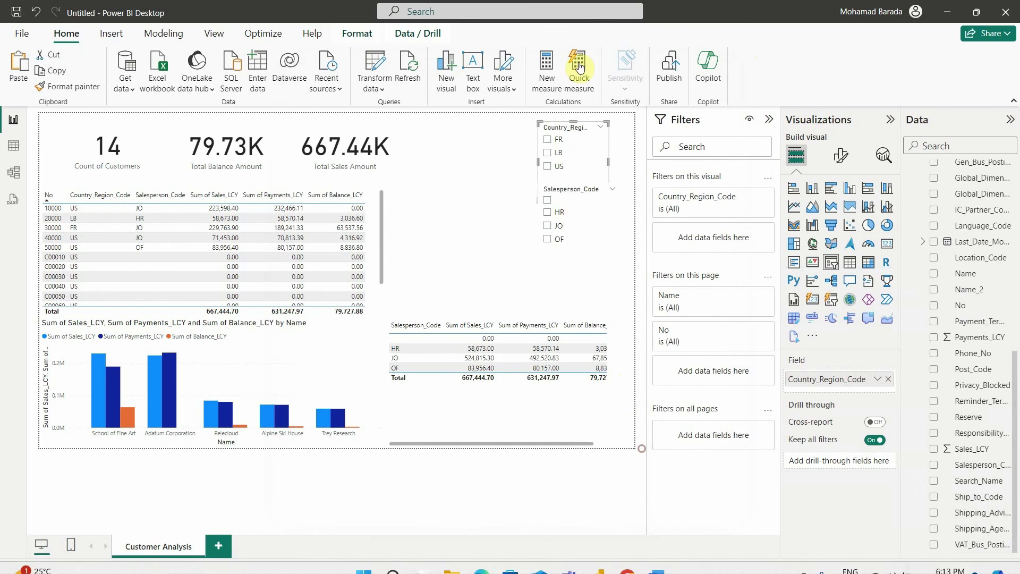
left_click(19, 36)
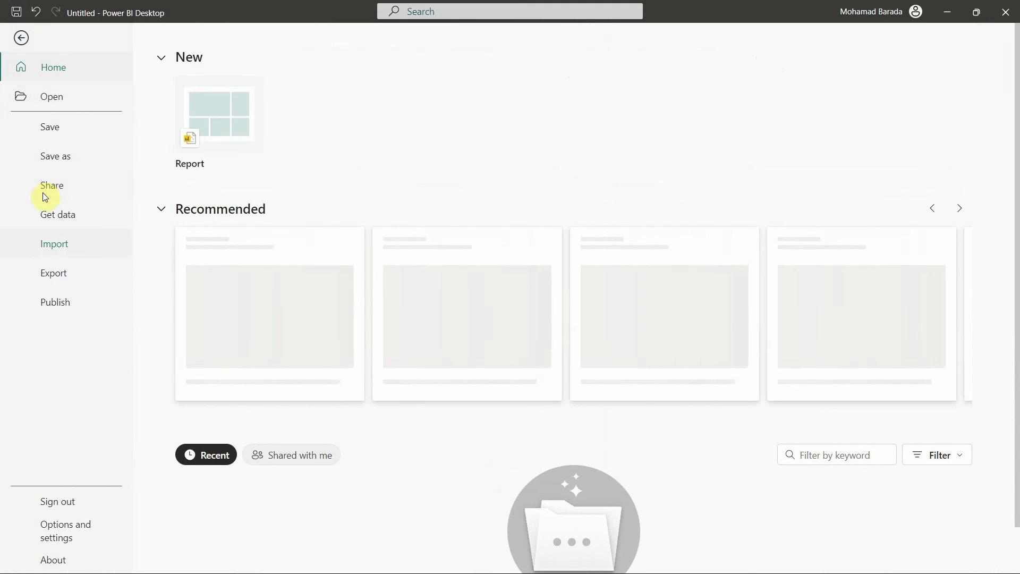
left_click(58, 157)
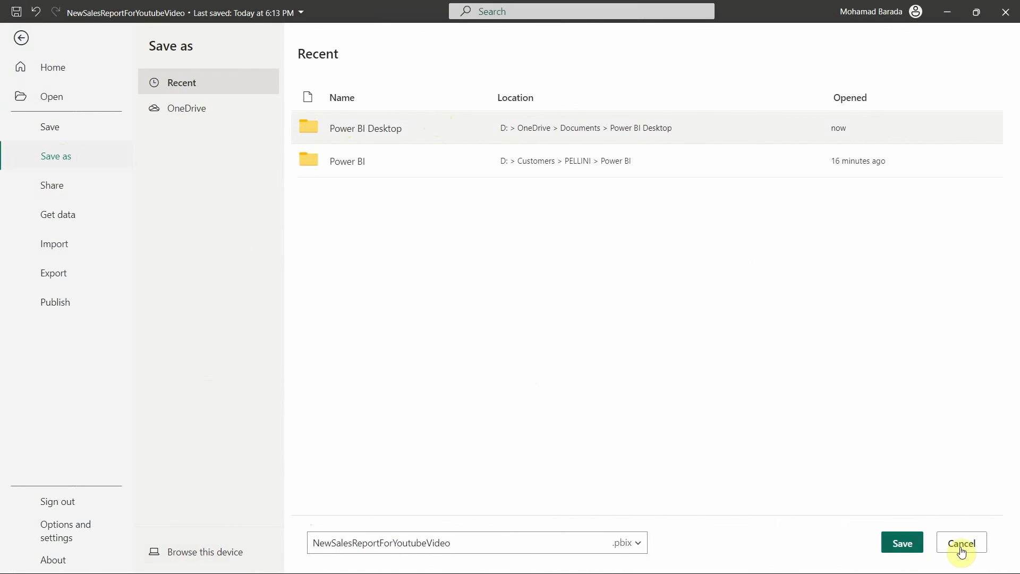
left_click(903, 543)
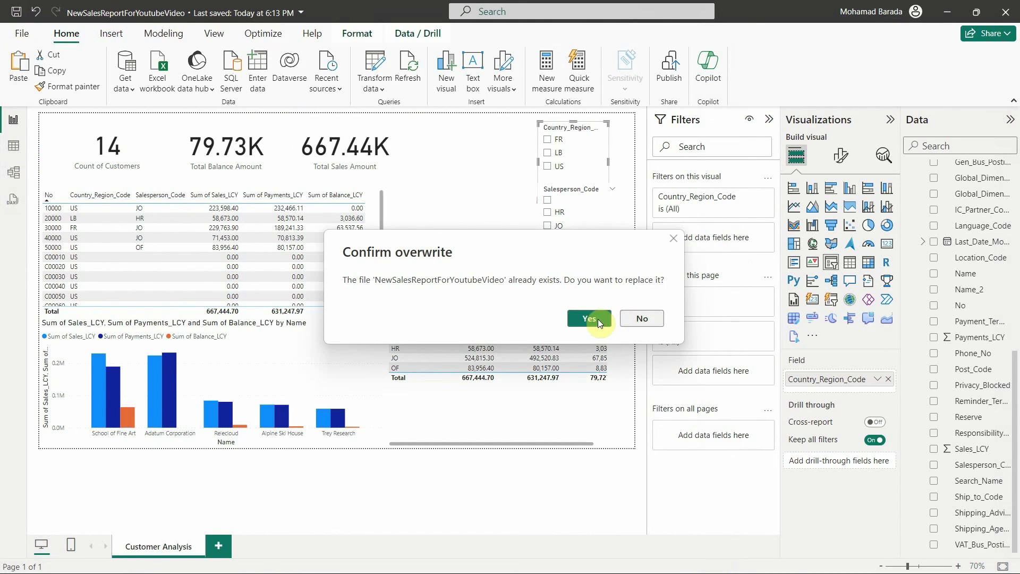
left_click(633, 320)
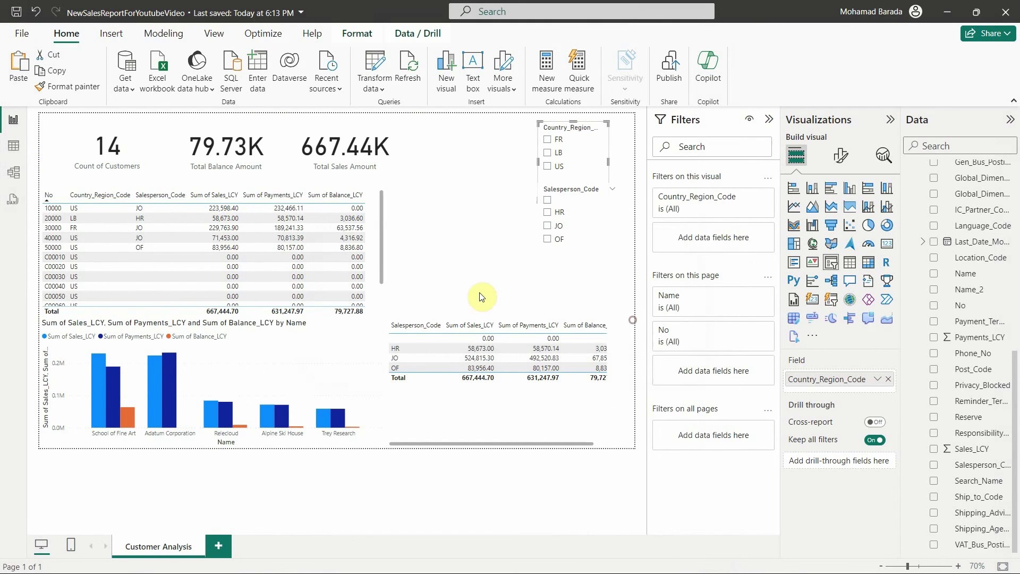
- Publish the report to My workspace and open the published NewSalesReportForYoutubeVideo report in the Power BI service
left_click(667, 74)
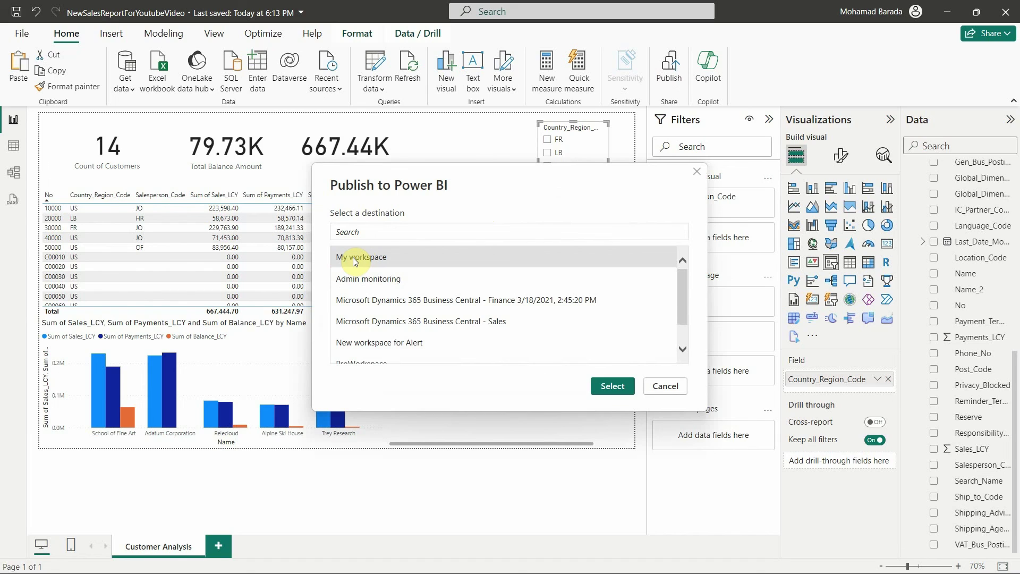
scroll(403, 298, "down", 1)
scroll(405, 319, "up", 1)
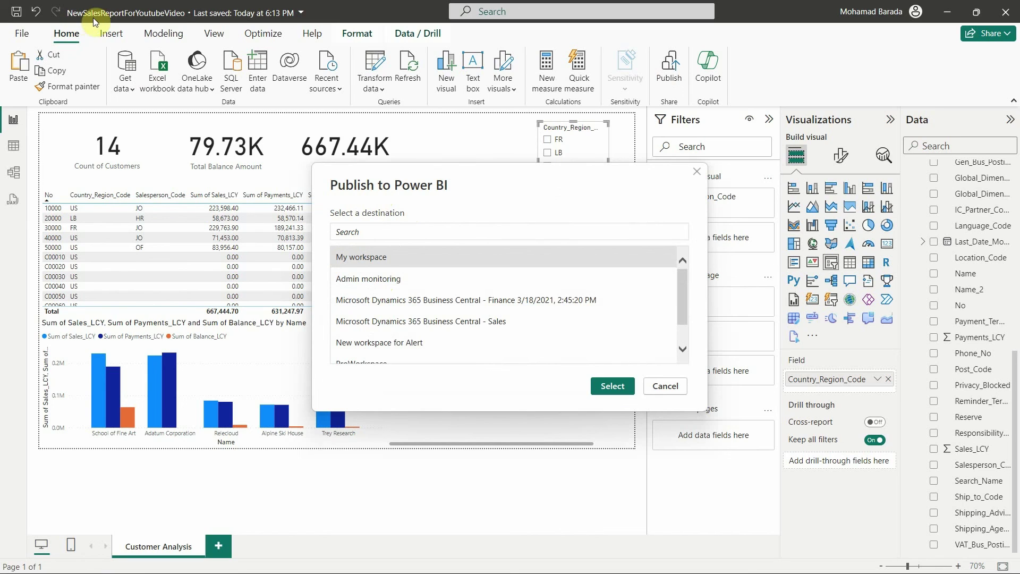
left_click(612, 388)
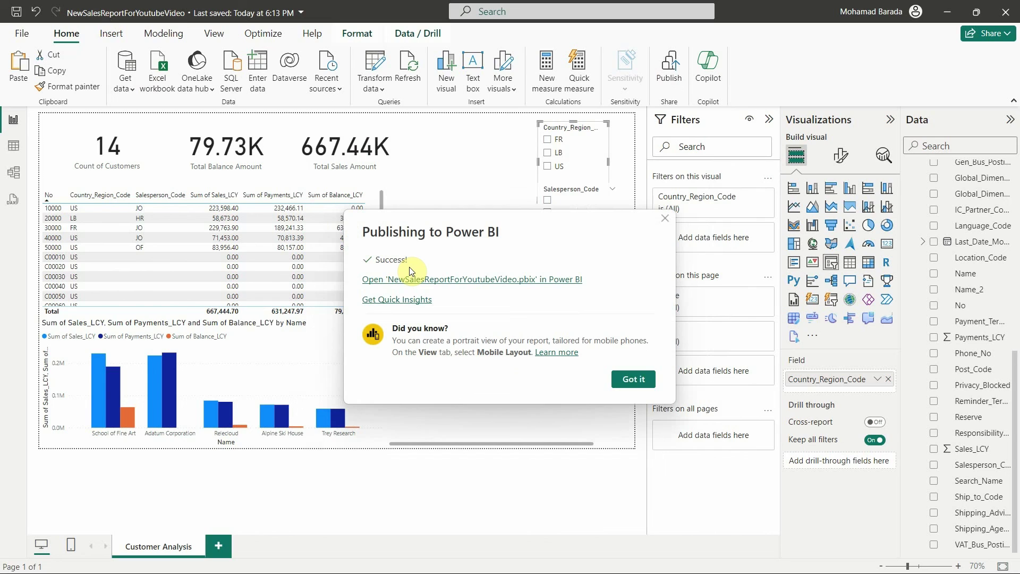
left_click(387, 280)
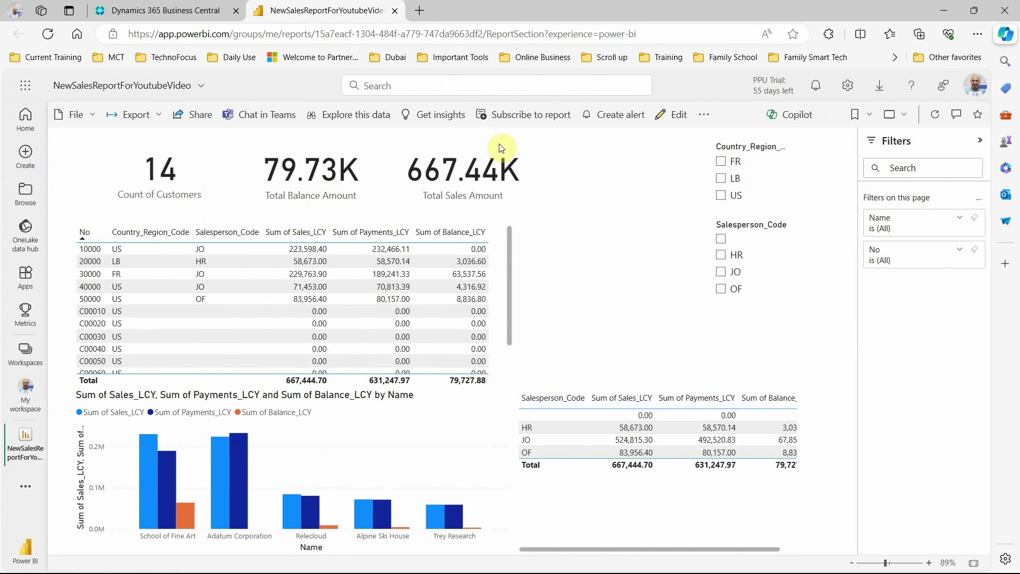
- Share the published report as live data in a new PowerPoint presentation, always allowing app.powerbi.com to open such links
left_click(194, 117)
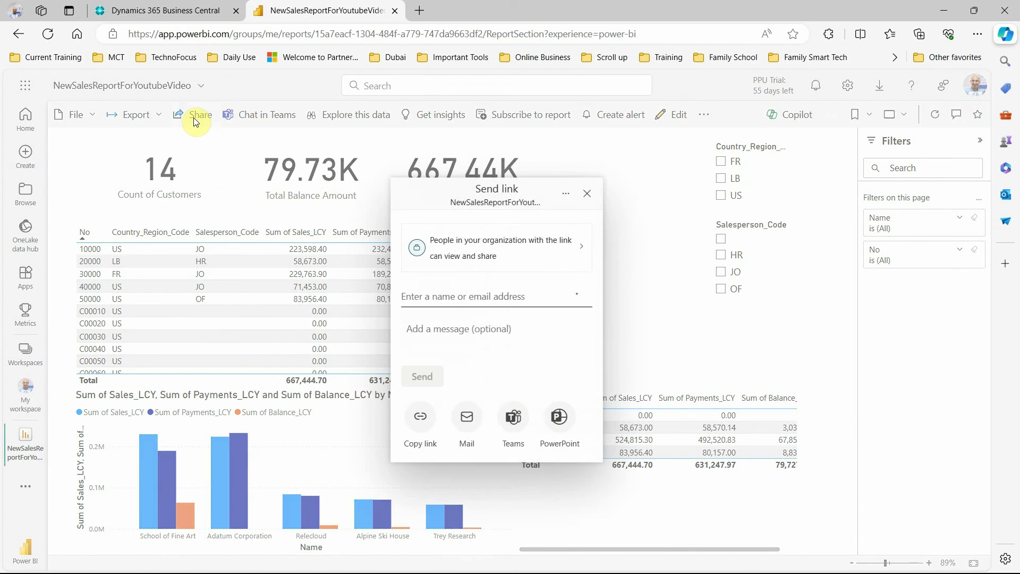
left_click(563, 426)
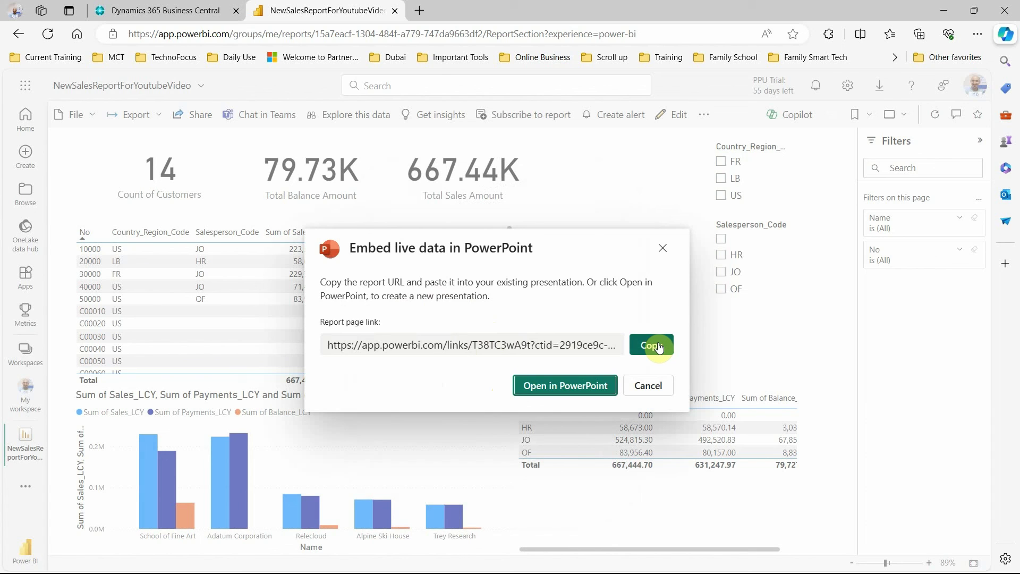
left_click(566, 386)
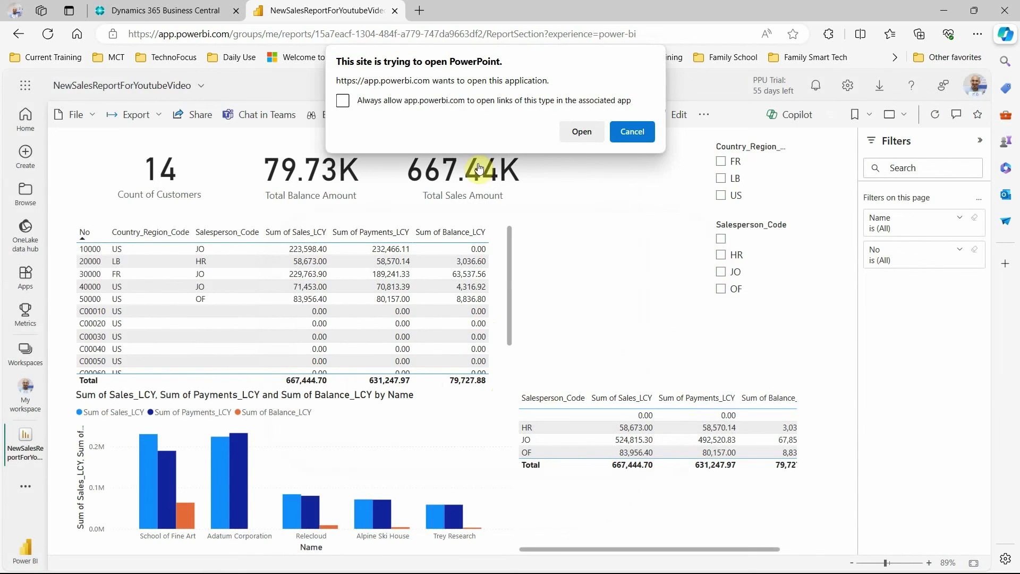
left_click(343, 100)
left_click(582, 138)
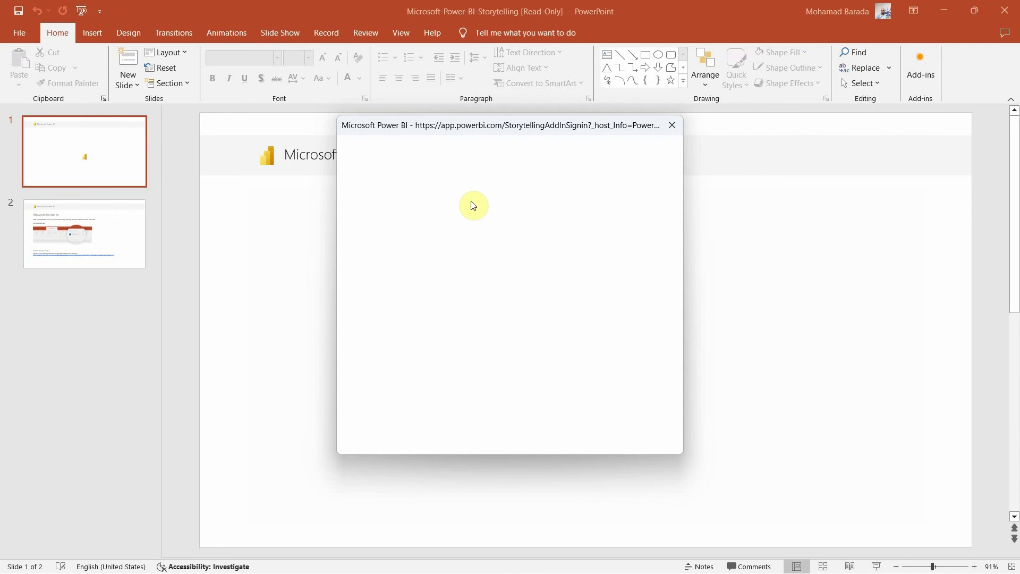
left_click_drag(503, 128, 631, 144)
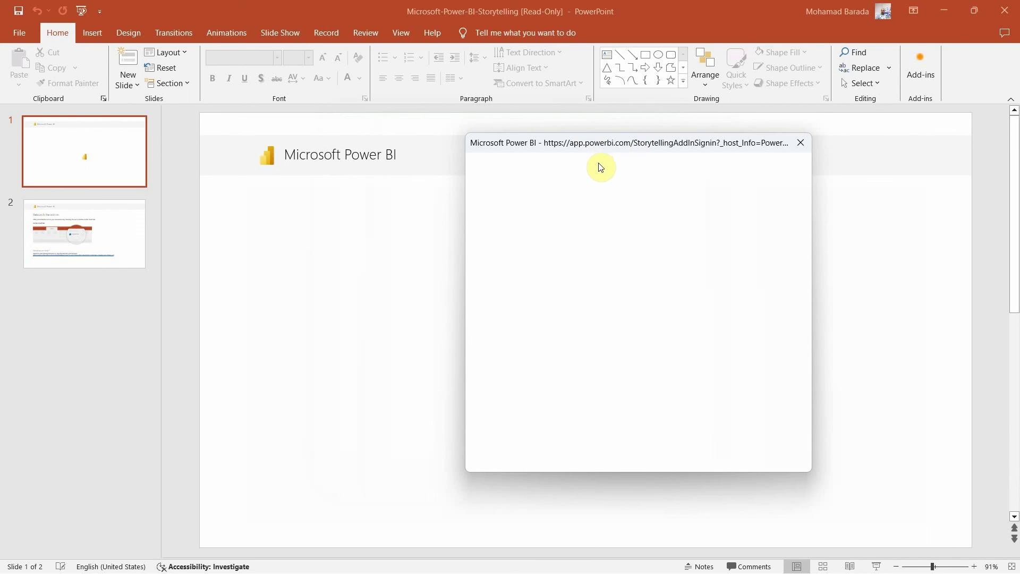
mouse_move(842, 550)
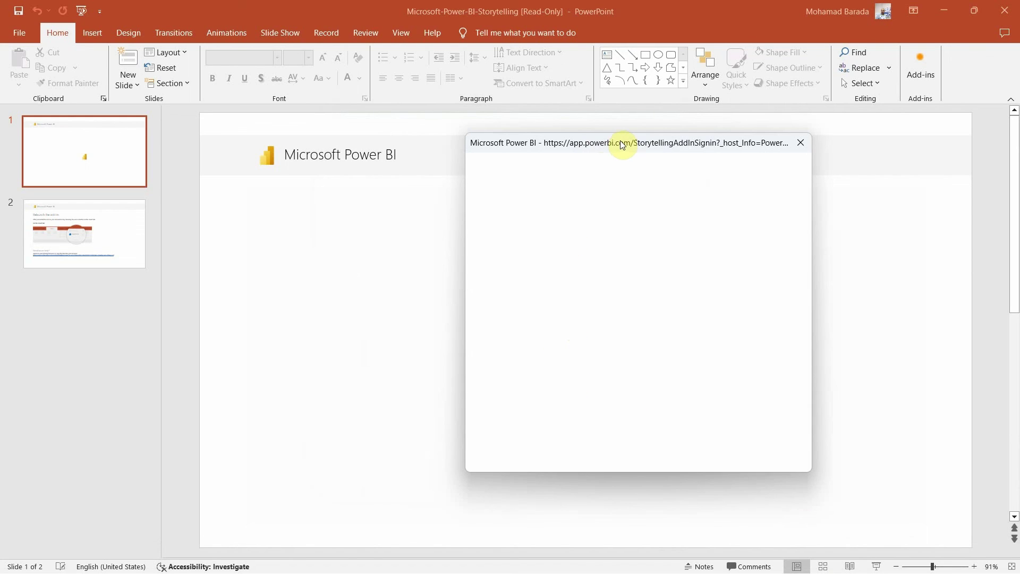
left_click_drag(621, 141, 538, 152)
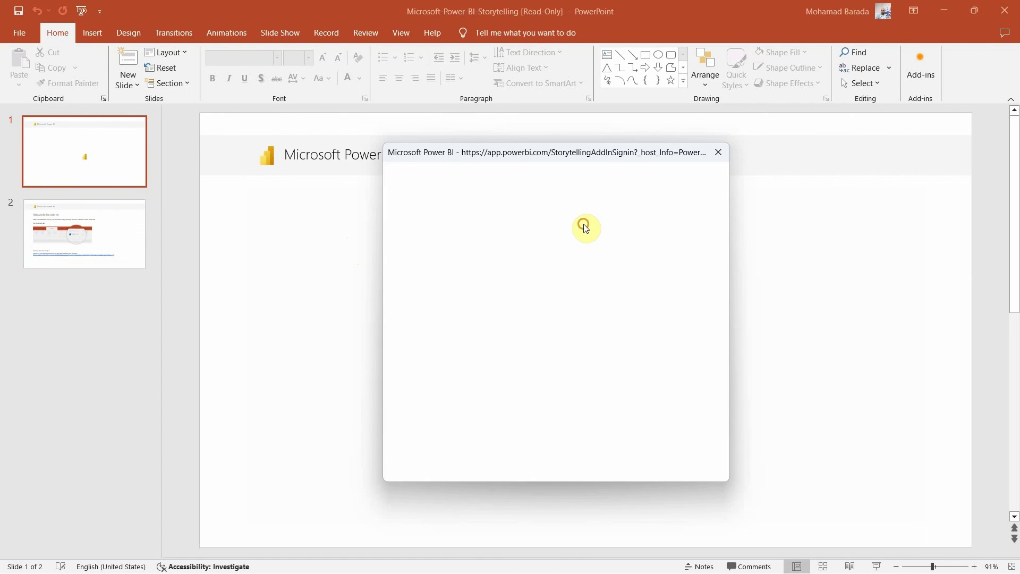
left_click_drag(597, 155, 469, 194)
left_click(592, 193)
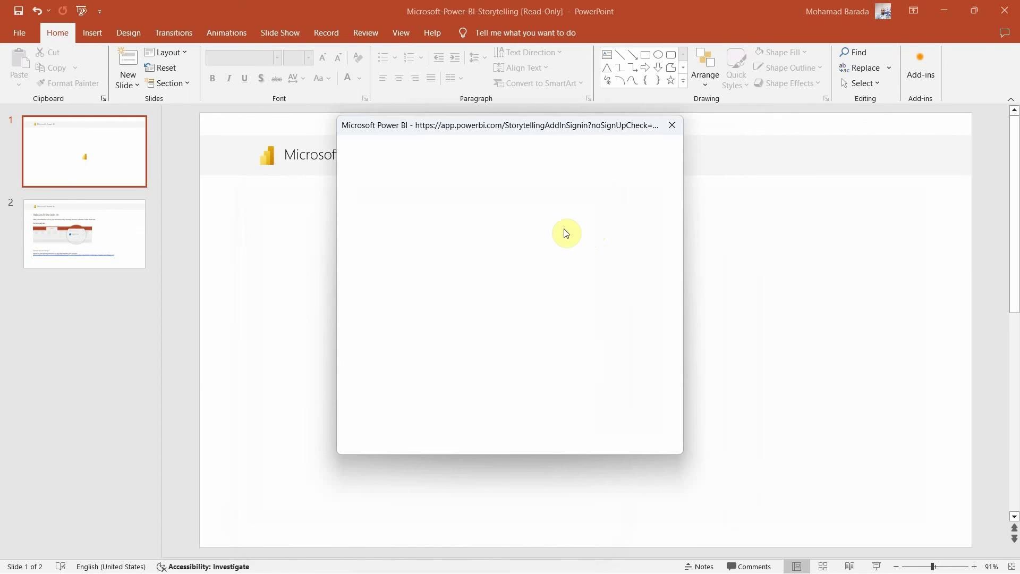
- Switch from PowerPoint back to the published report in the browser
key("alt+Tab")
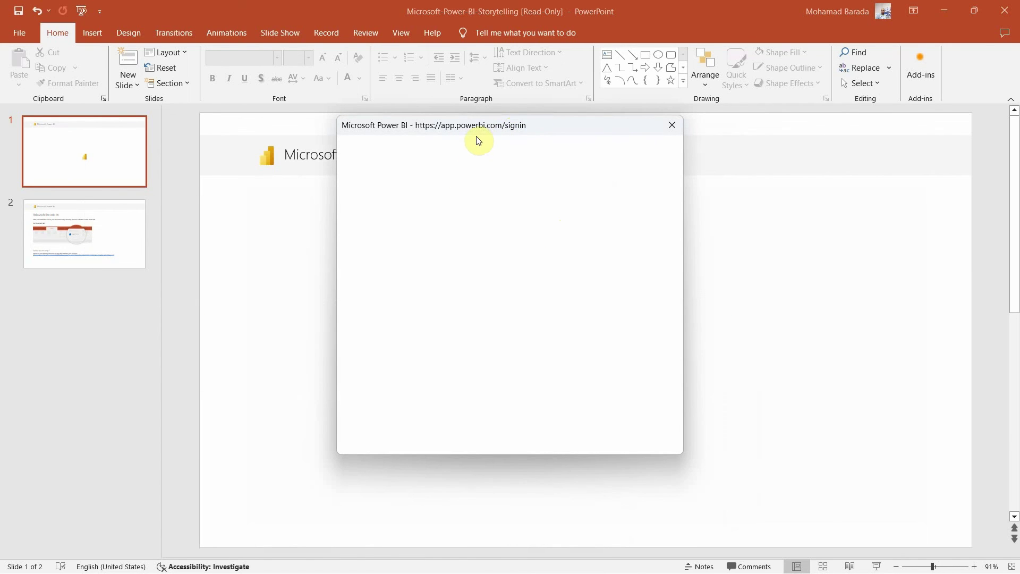
key("alt+Tab")
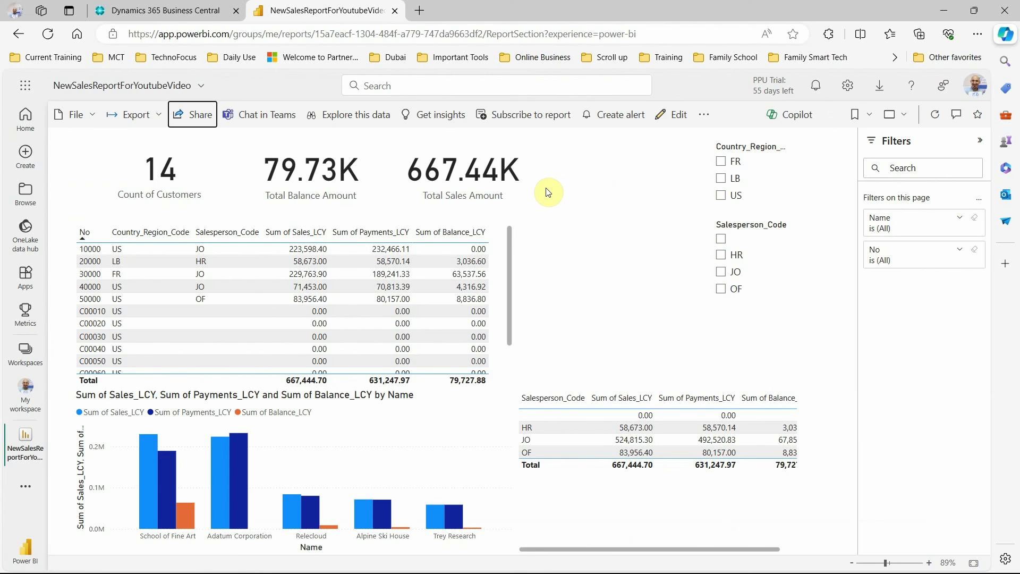